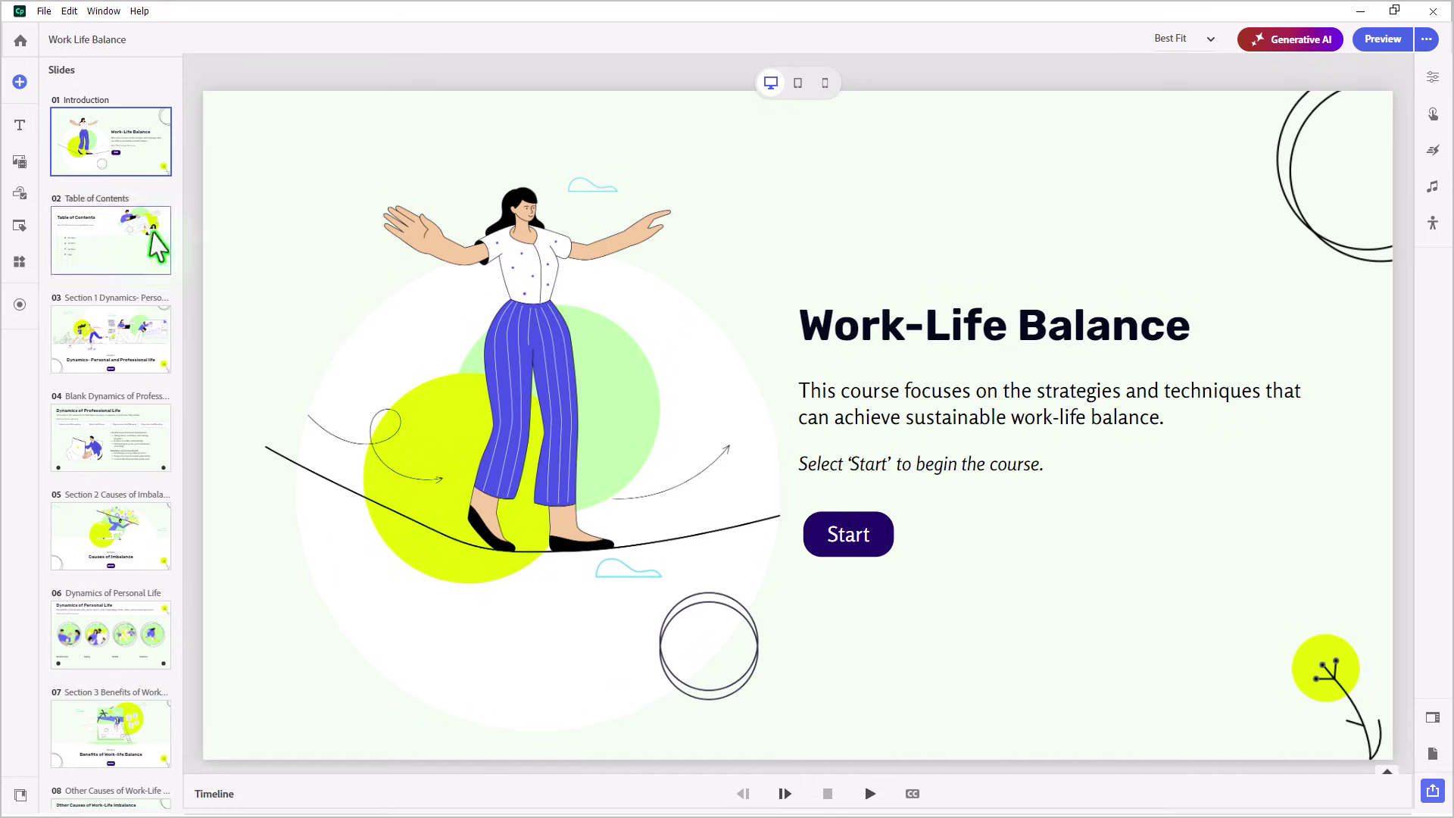
- Open slide 02 Table of Contents and select the Section 1 text item
left_click(114, 242)
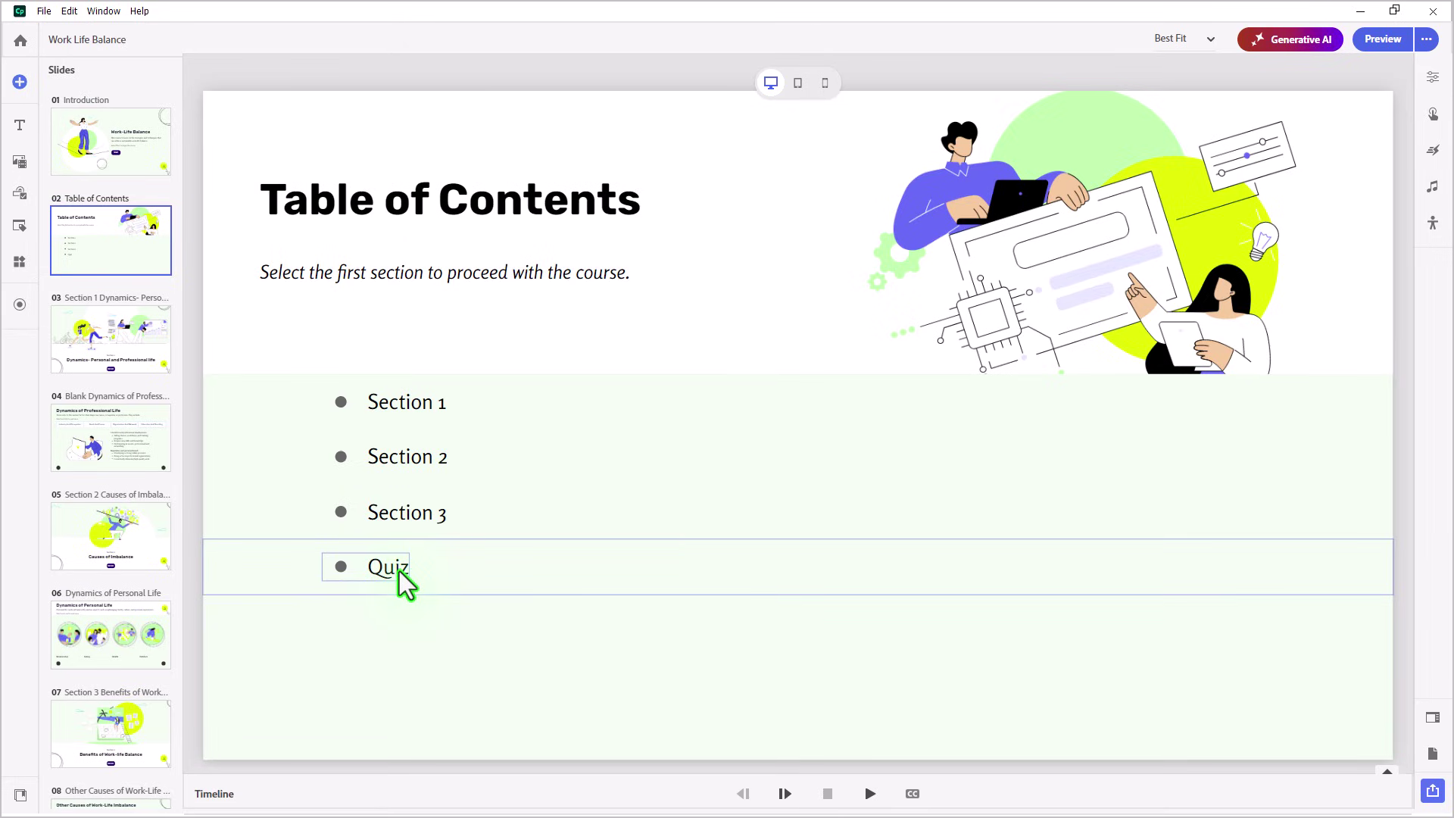
left_click(421, 401)
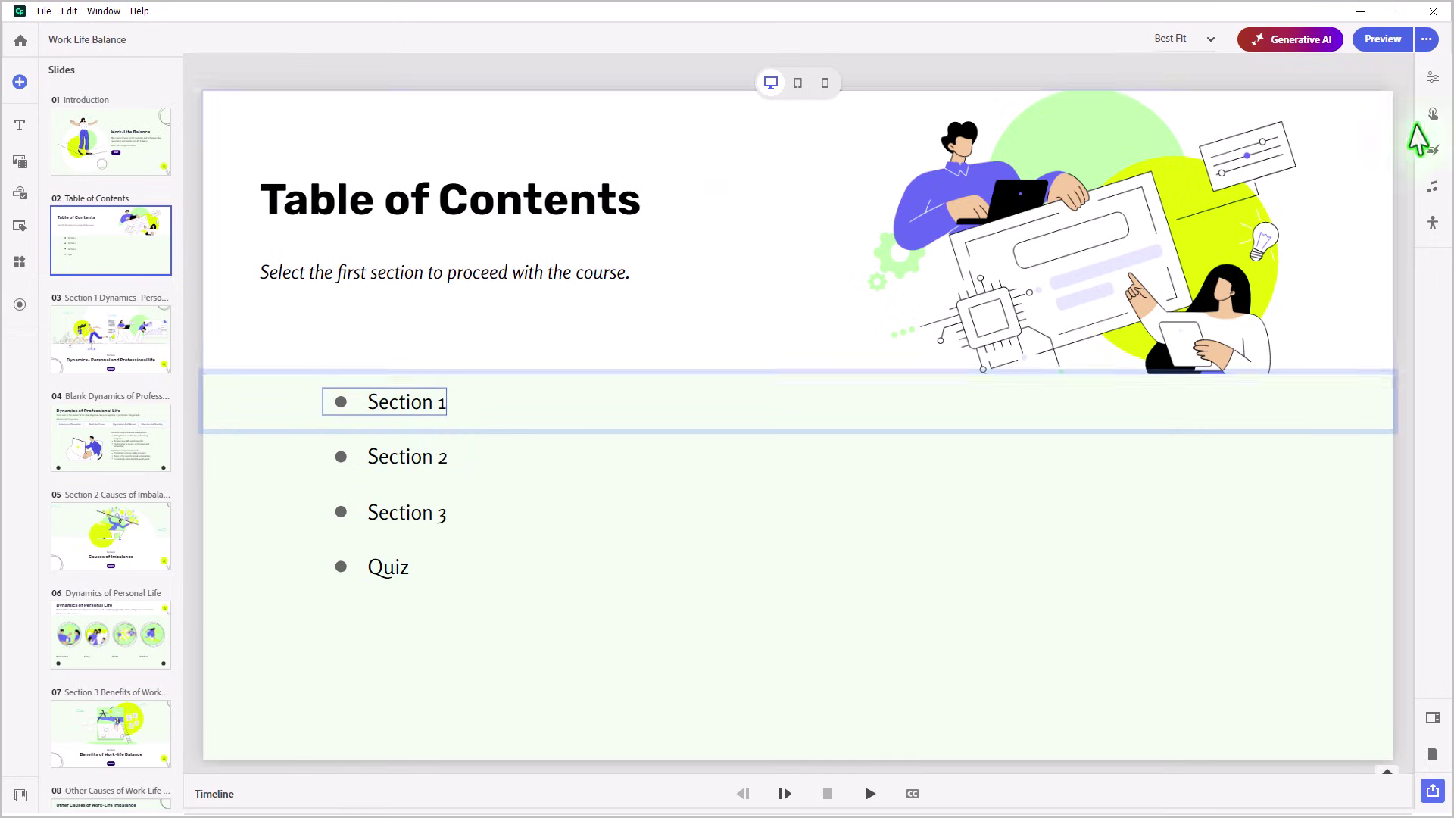
- Add a custom state named 'completed' to Section 1 with bullets enabled and a checkmark bullet
left_click(1433, 78)
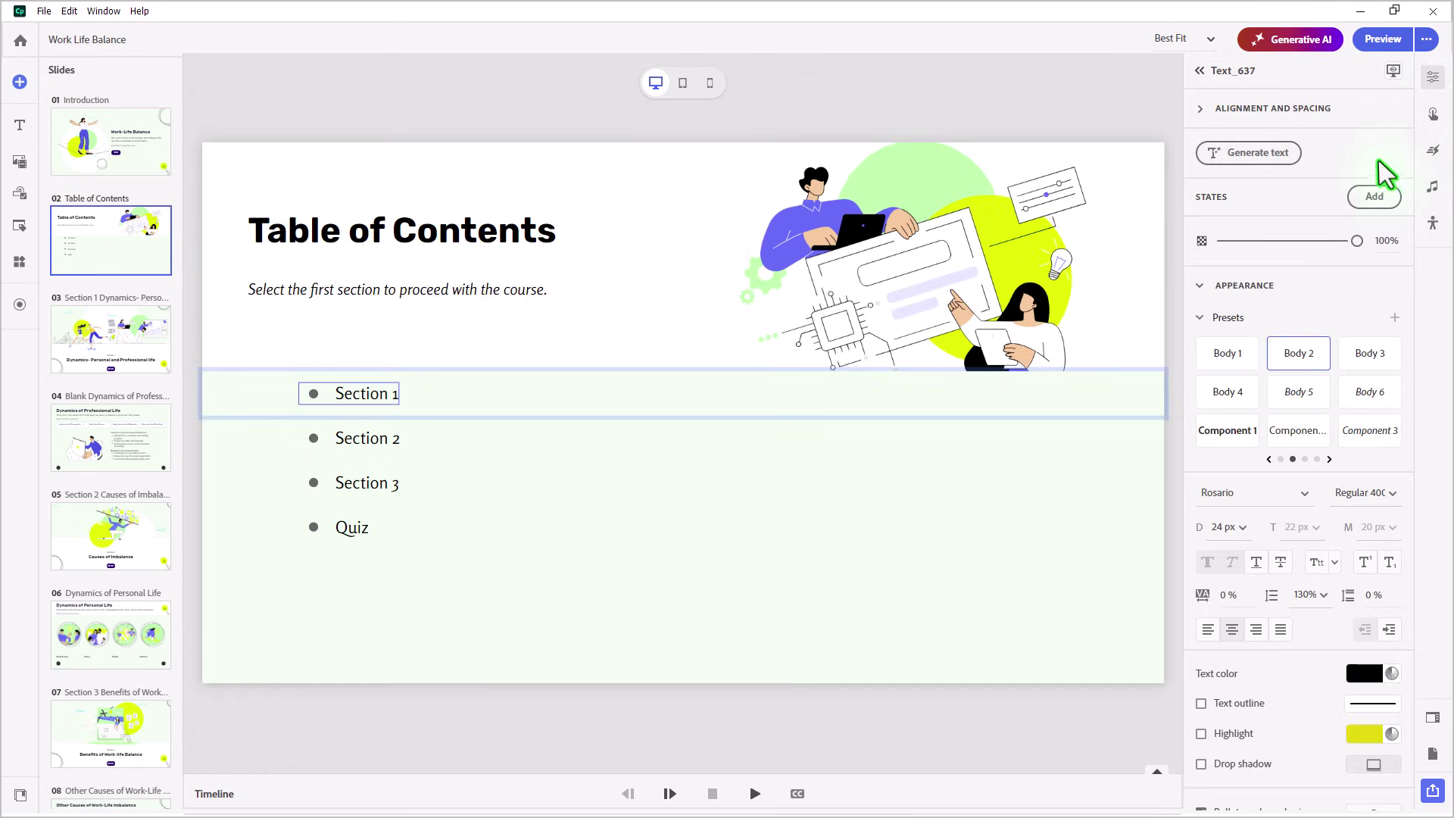
left_click(1375, 198)
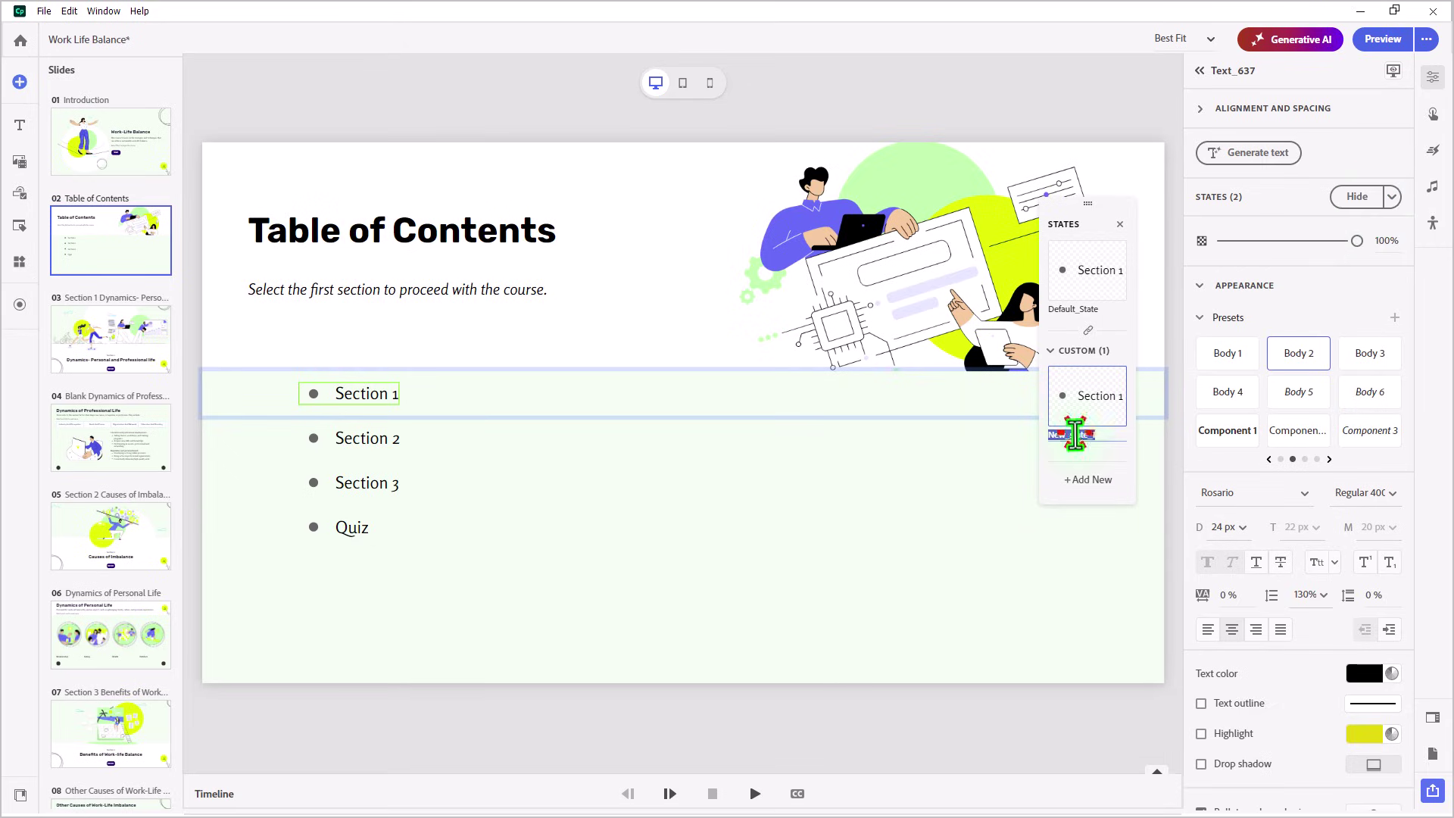
double_click(1075, 436)
type("completed")
left_click(1097, 399)
scroll(1386, 649, "down", 3)
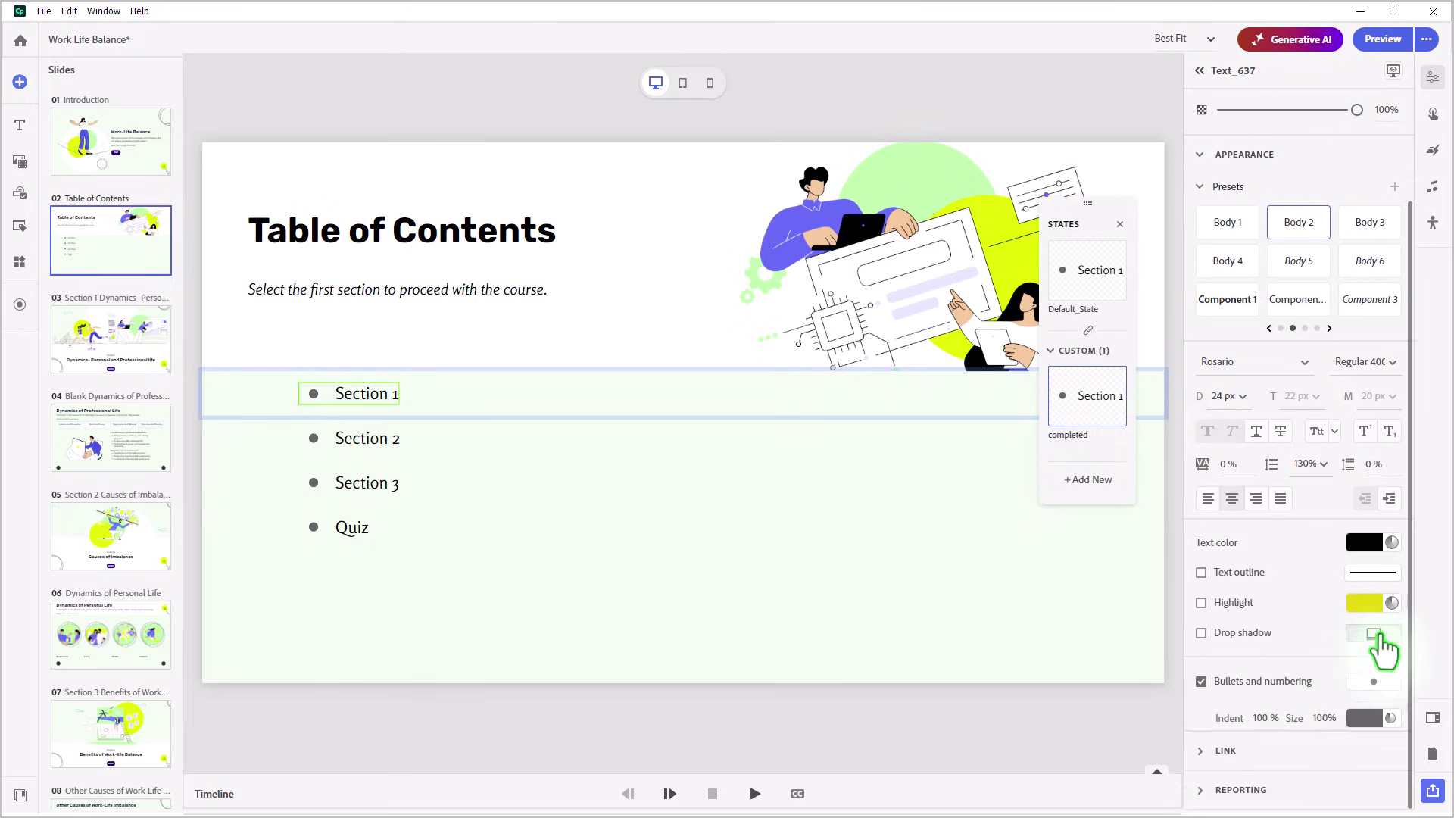
left_click(1201, 681)
left_click(1375, 684)
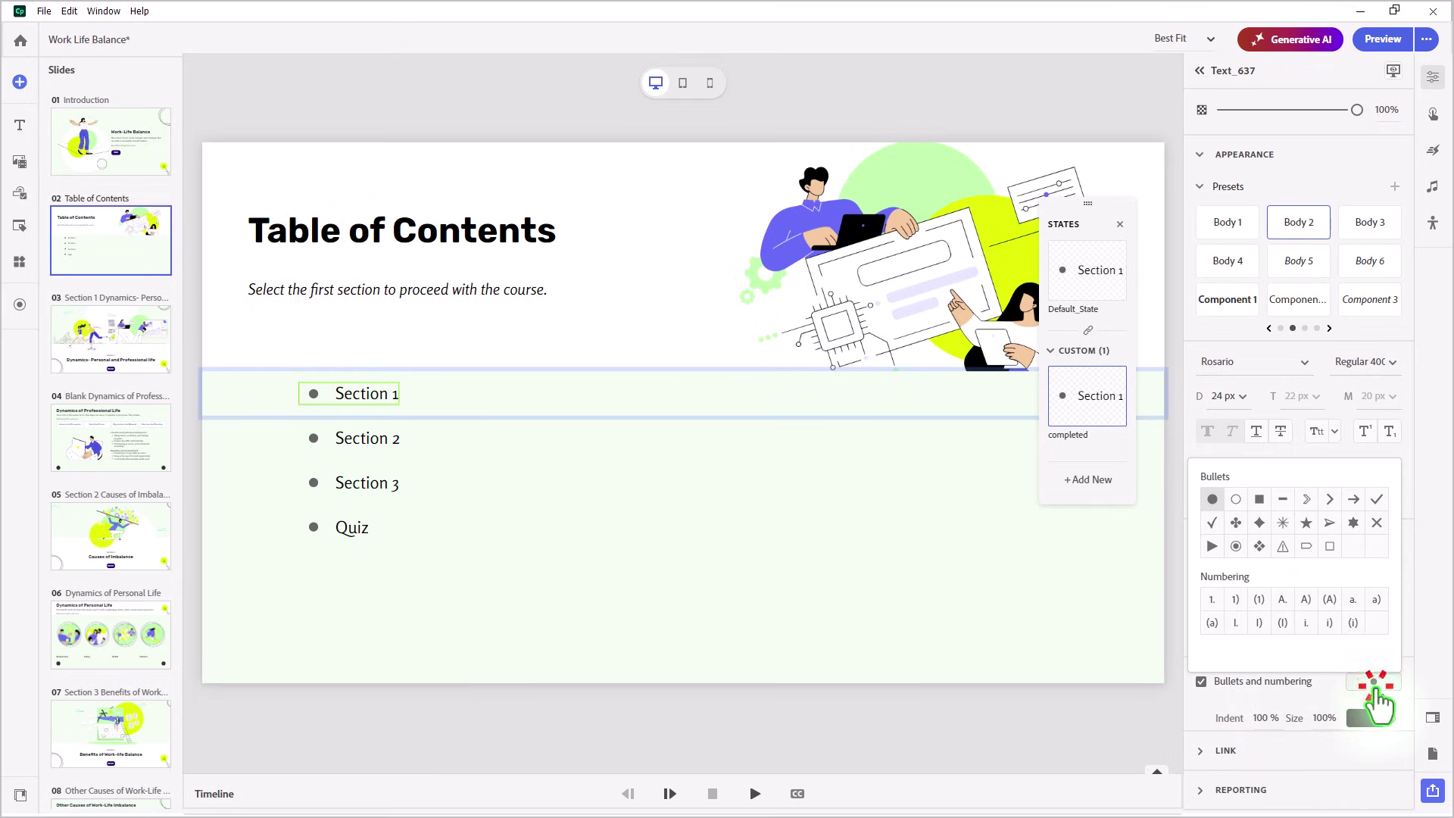
left_click(1377, 498)
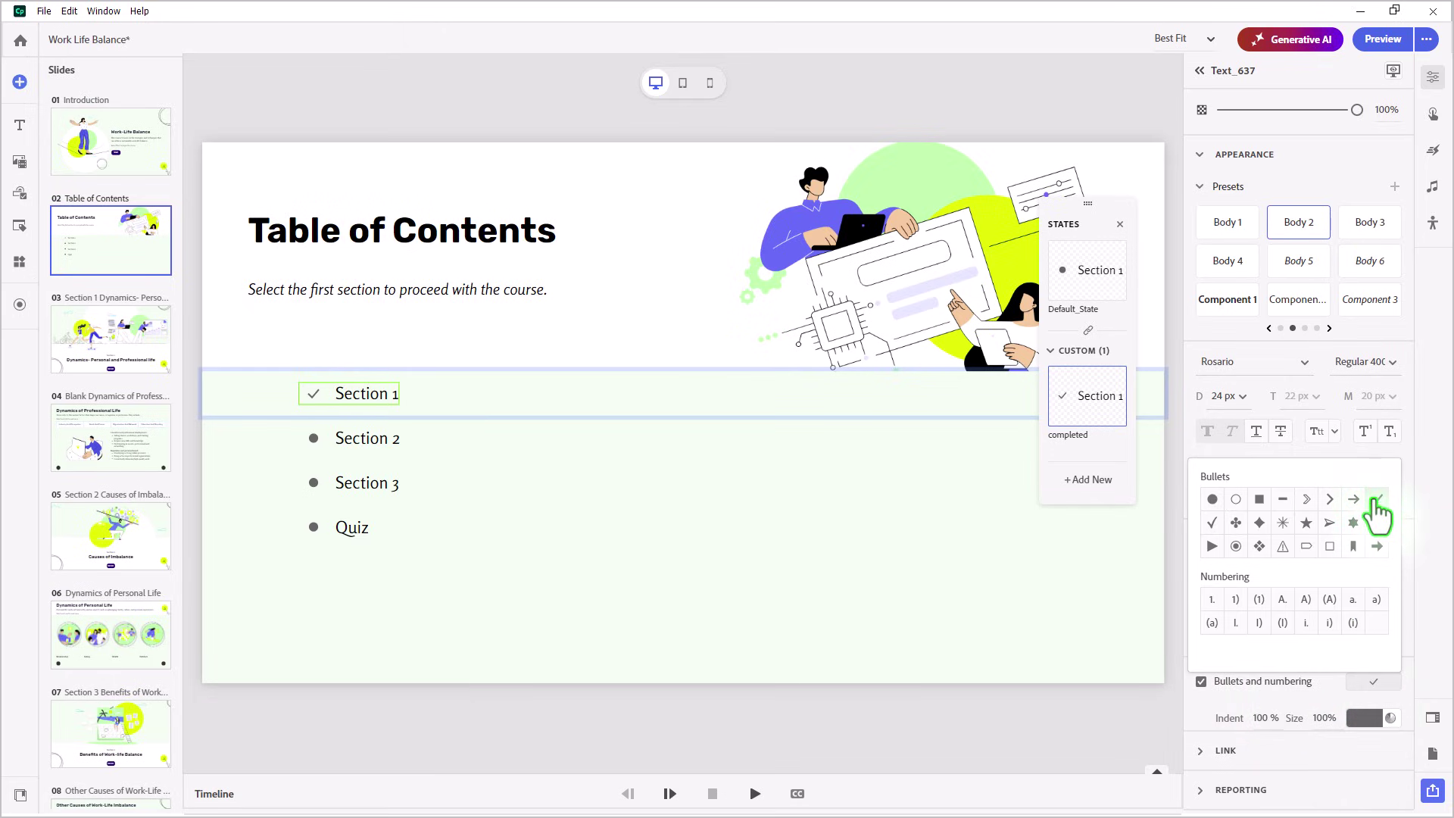
- Give Section 2 a 'completed' state whose bullet is a check mark
left_click(380, 452)
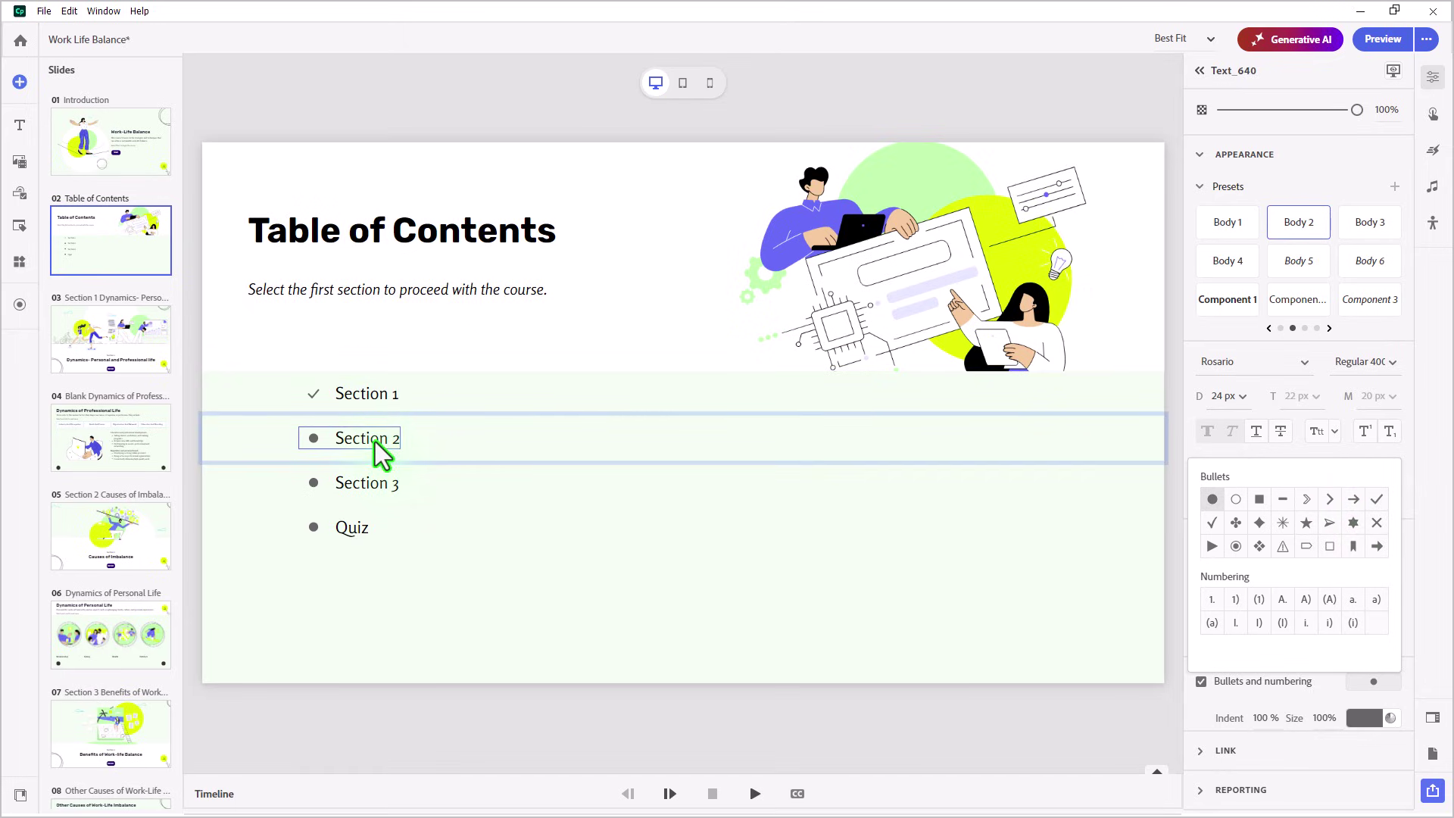
scroll(1273, 228, "up", 3)
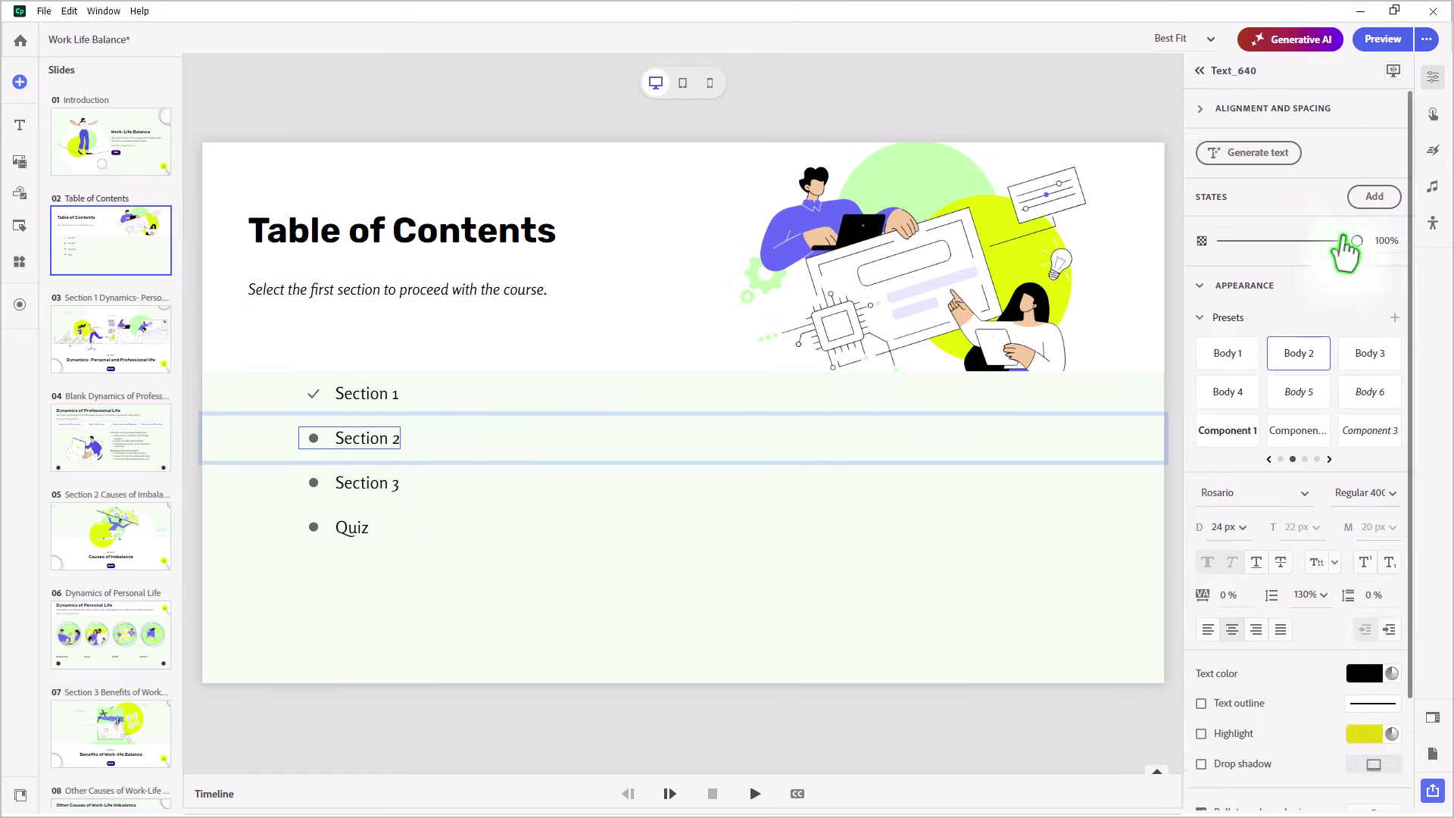
left_click(1372, 203)
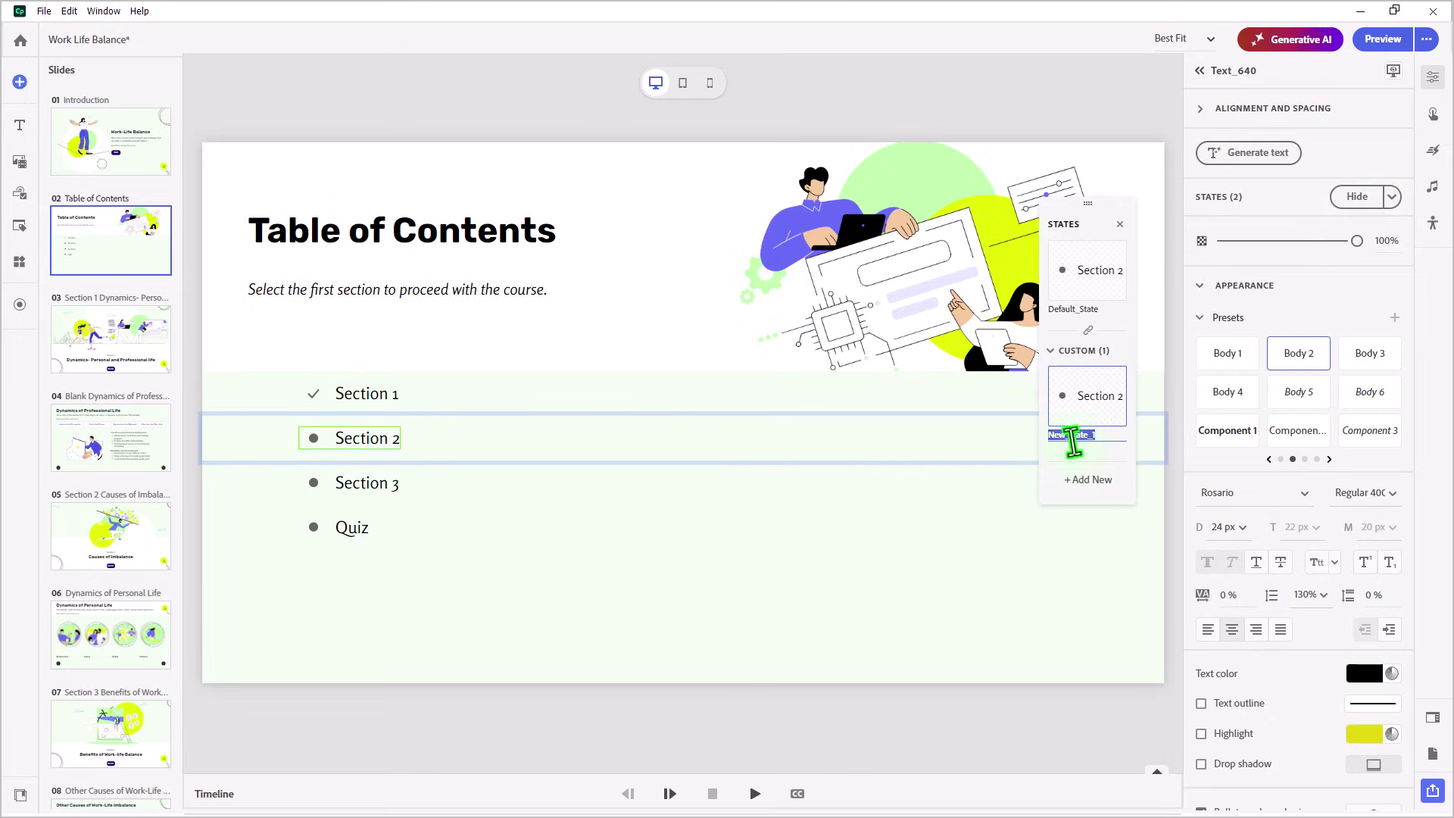
double_click(1069, 438)
type("completed")
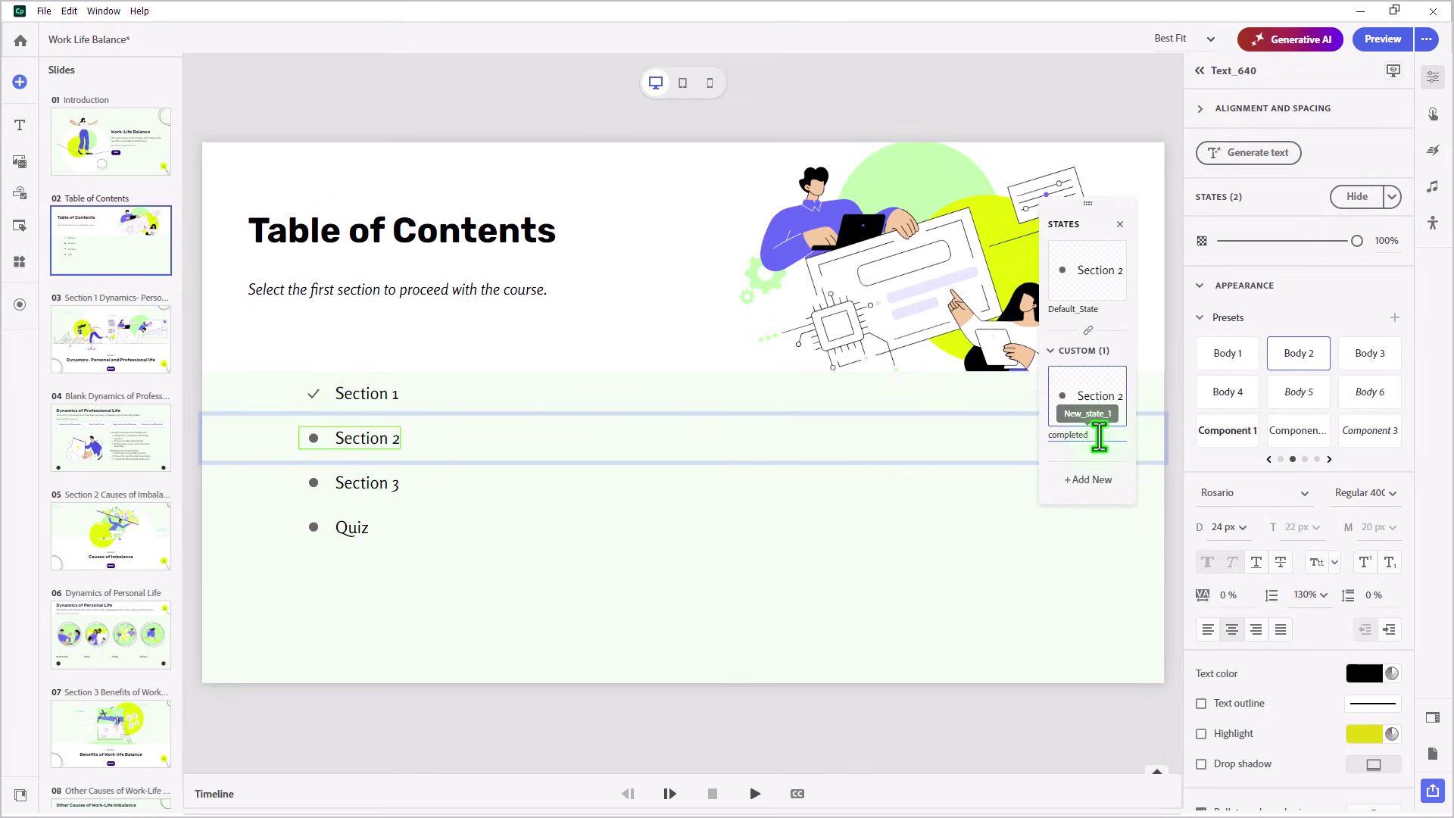
scroll(1333, 667, "down", 3)
left_click(1382, 684)
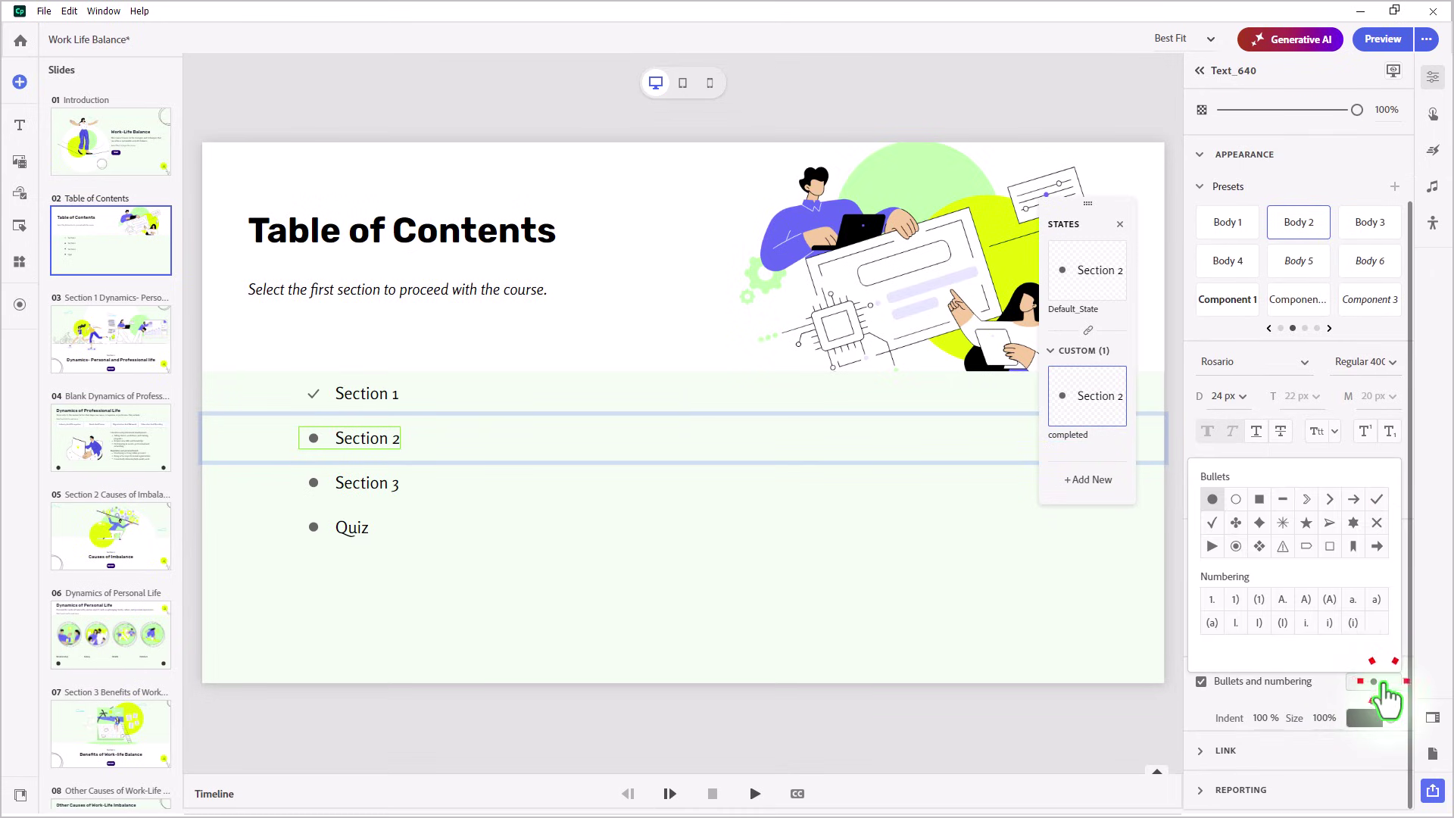
left_click(1377, 499)
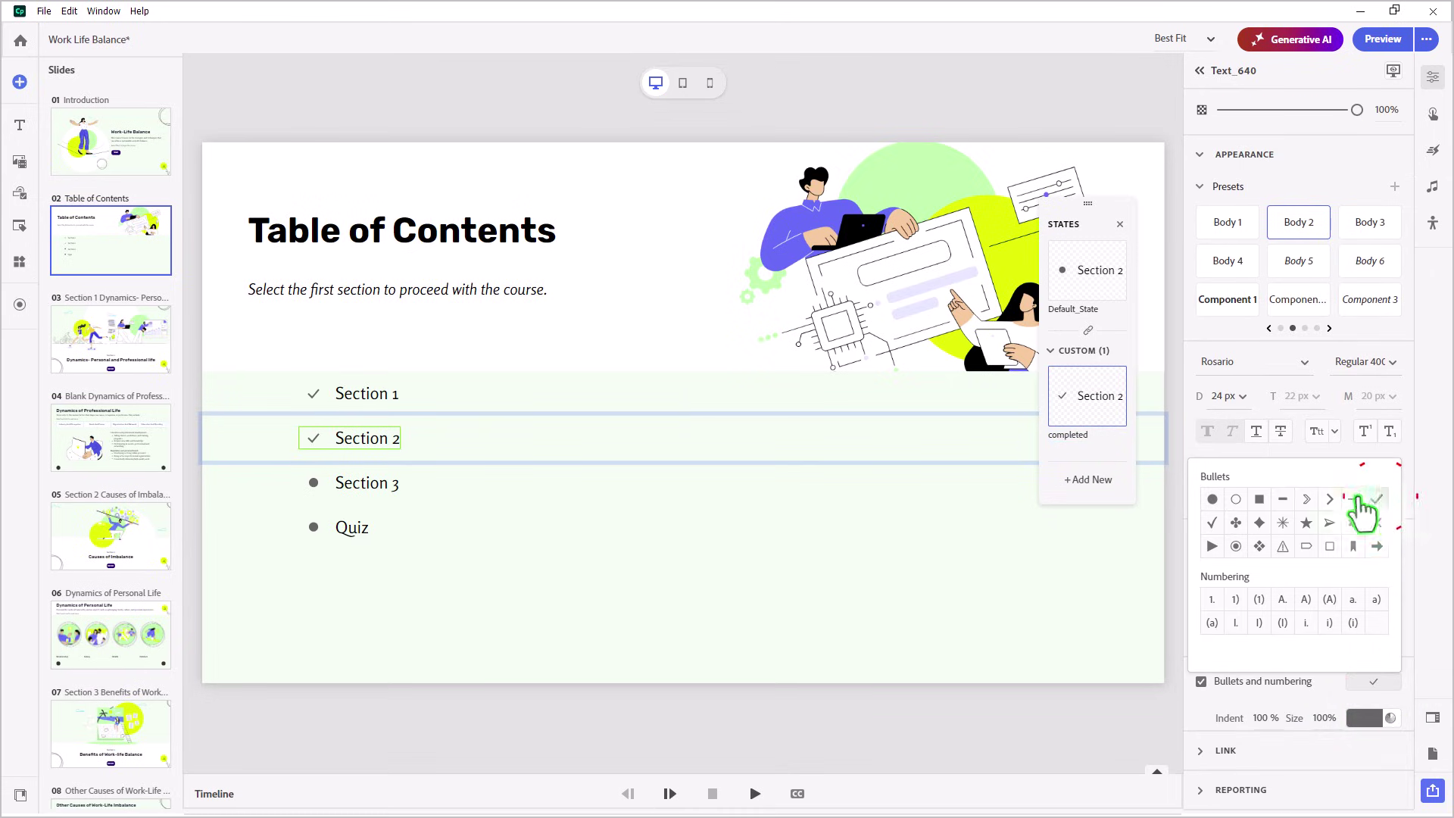
- Give Section 3 a 'completed' state whose bullet is a check mark
left_click(350, 488)
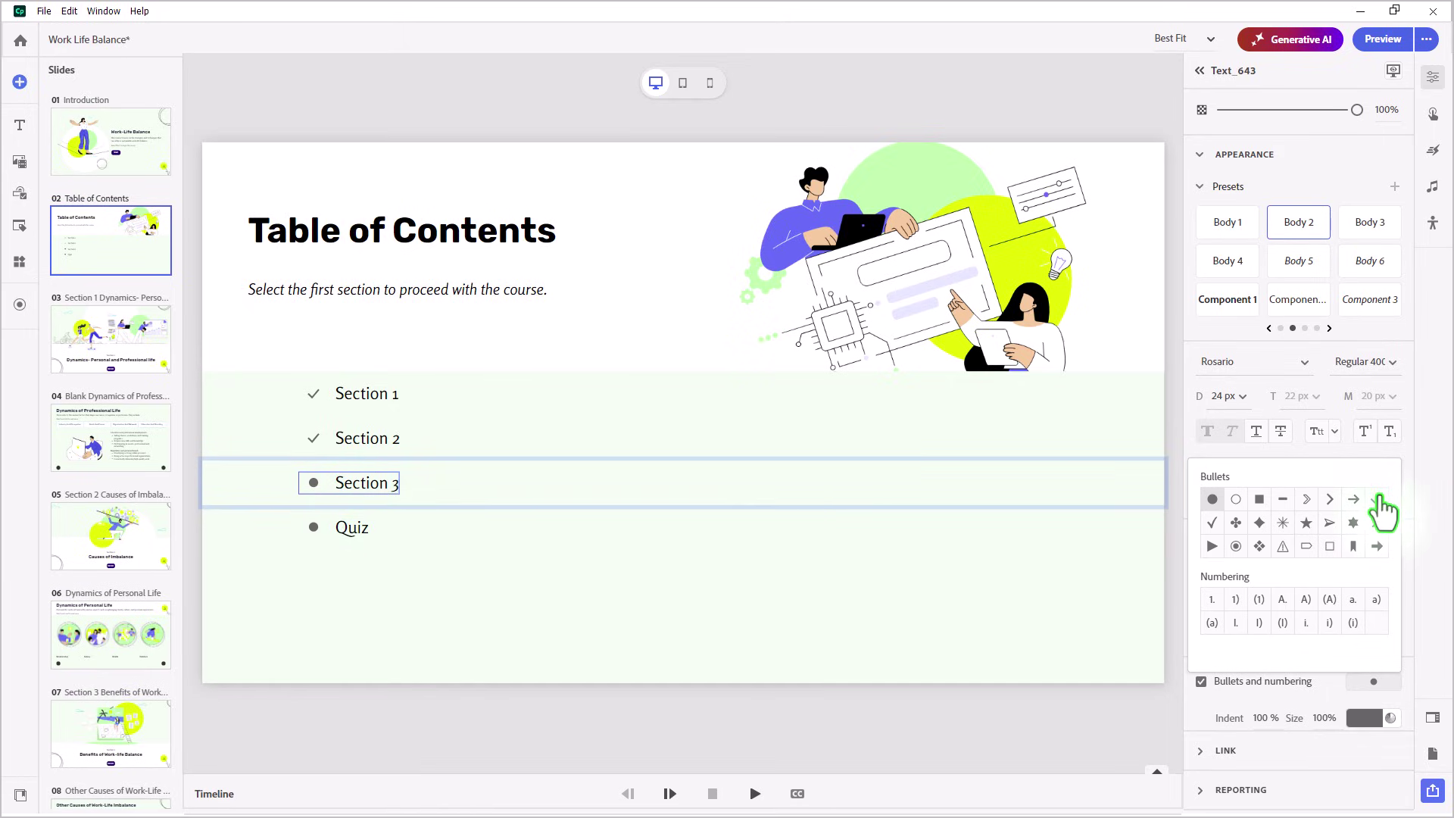
scroll(1361, 221, "up", 2)
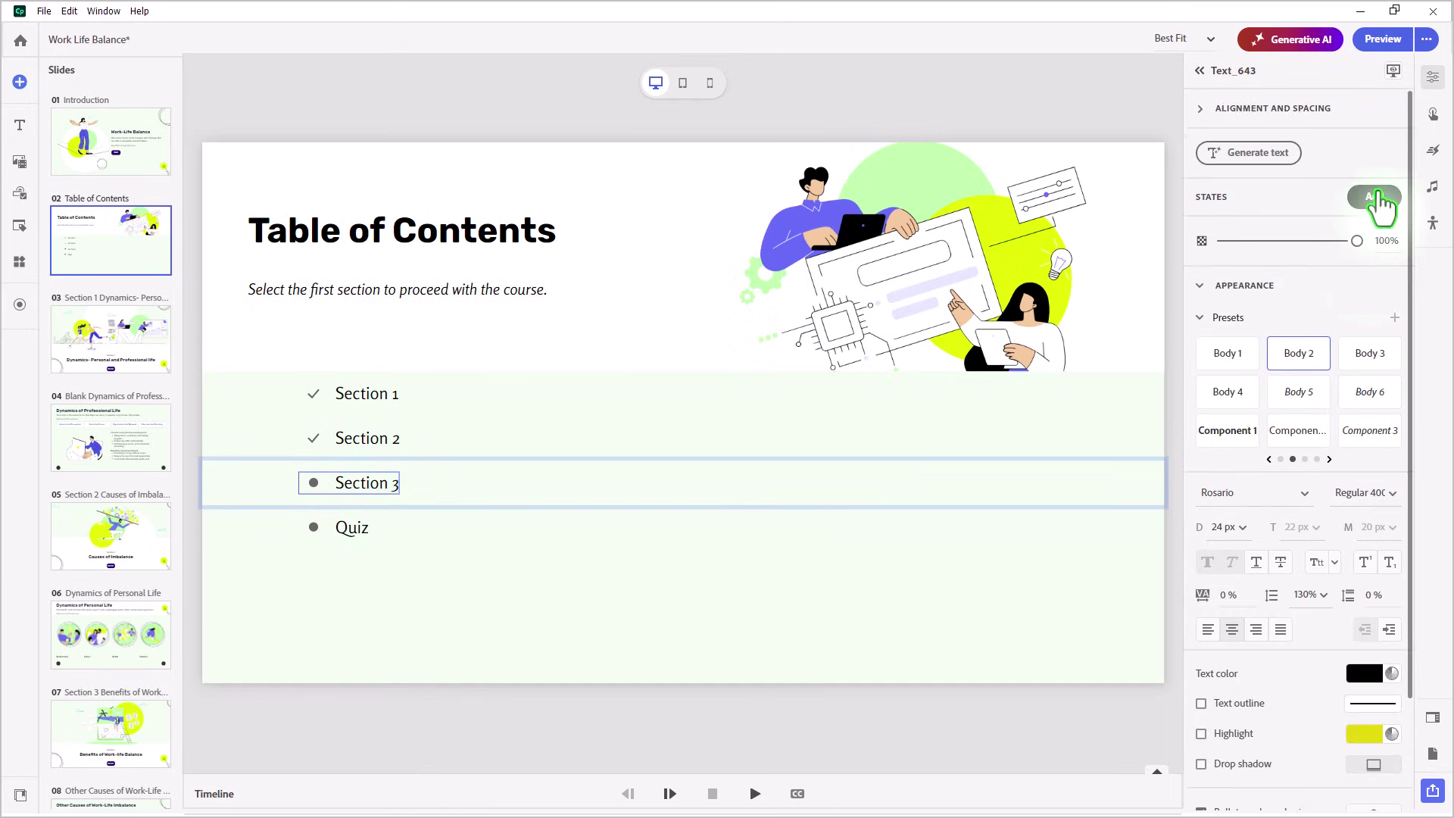
left_click(1372, 195)
key("Return")
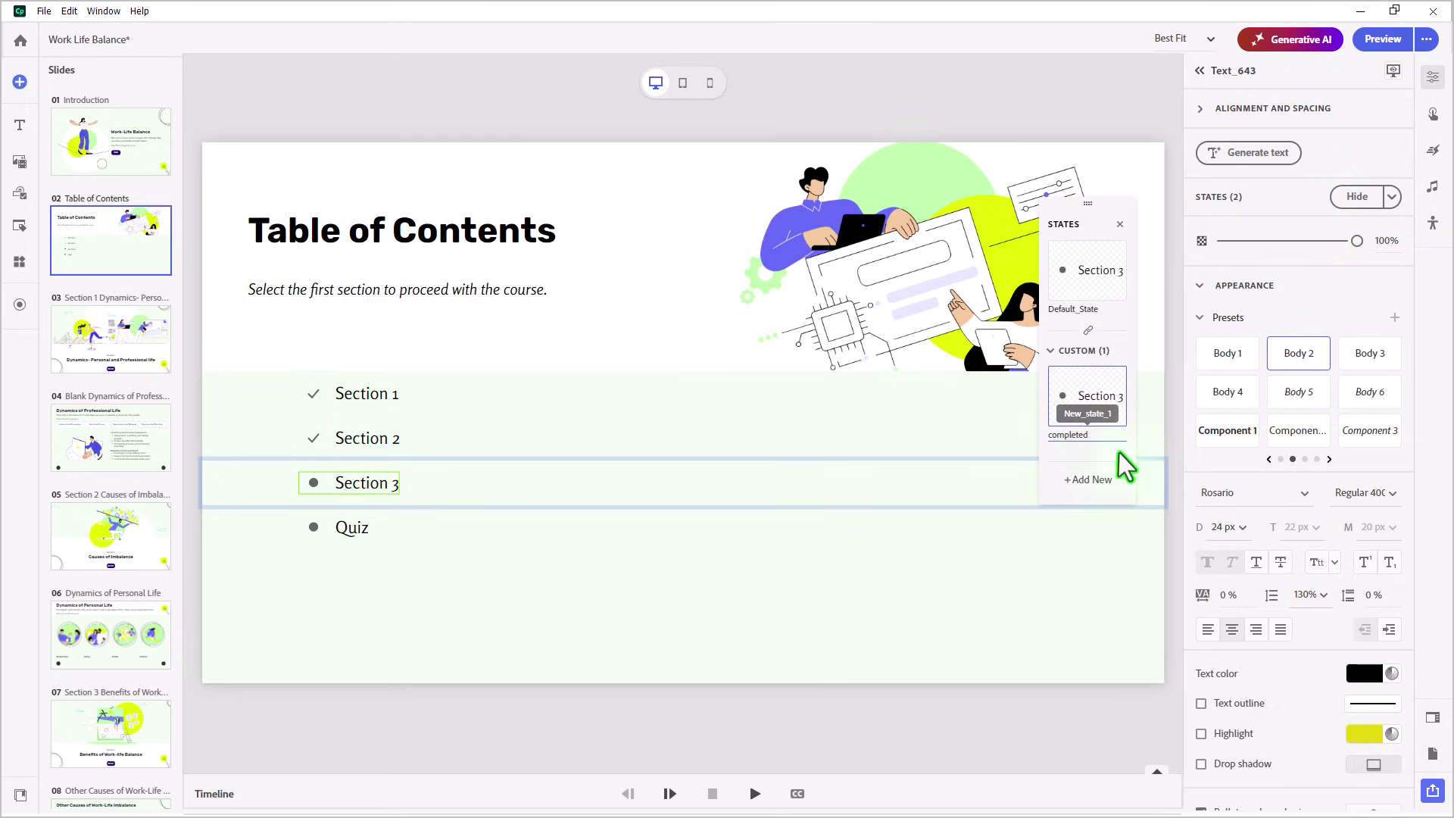
left_click(1117, 401)
scroll(1382, 689, "down", 1)
scroll(1382, 689, "down", 2)
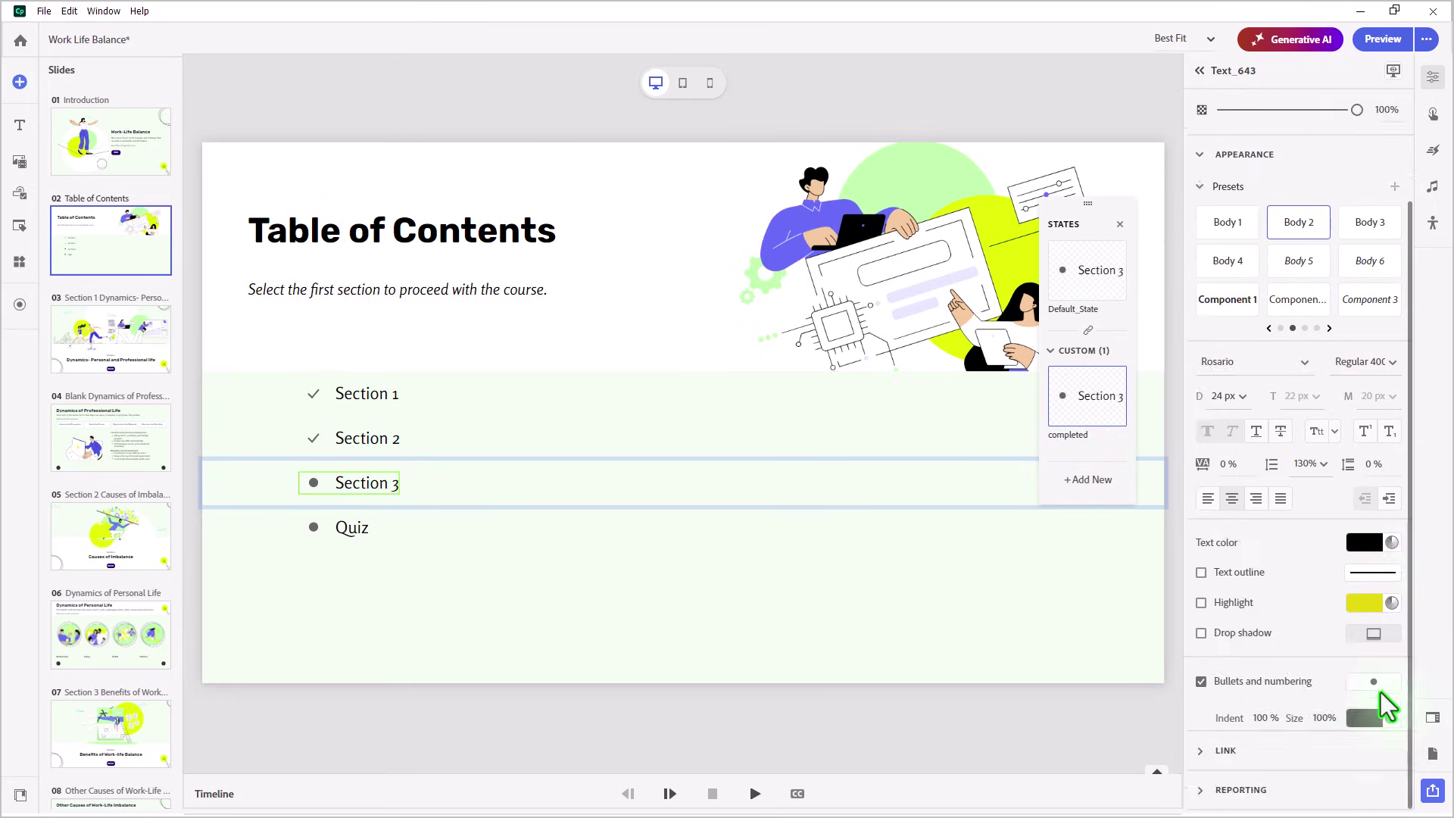
left_click(1378, 683)
left_click(1376, 501)
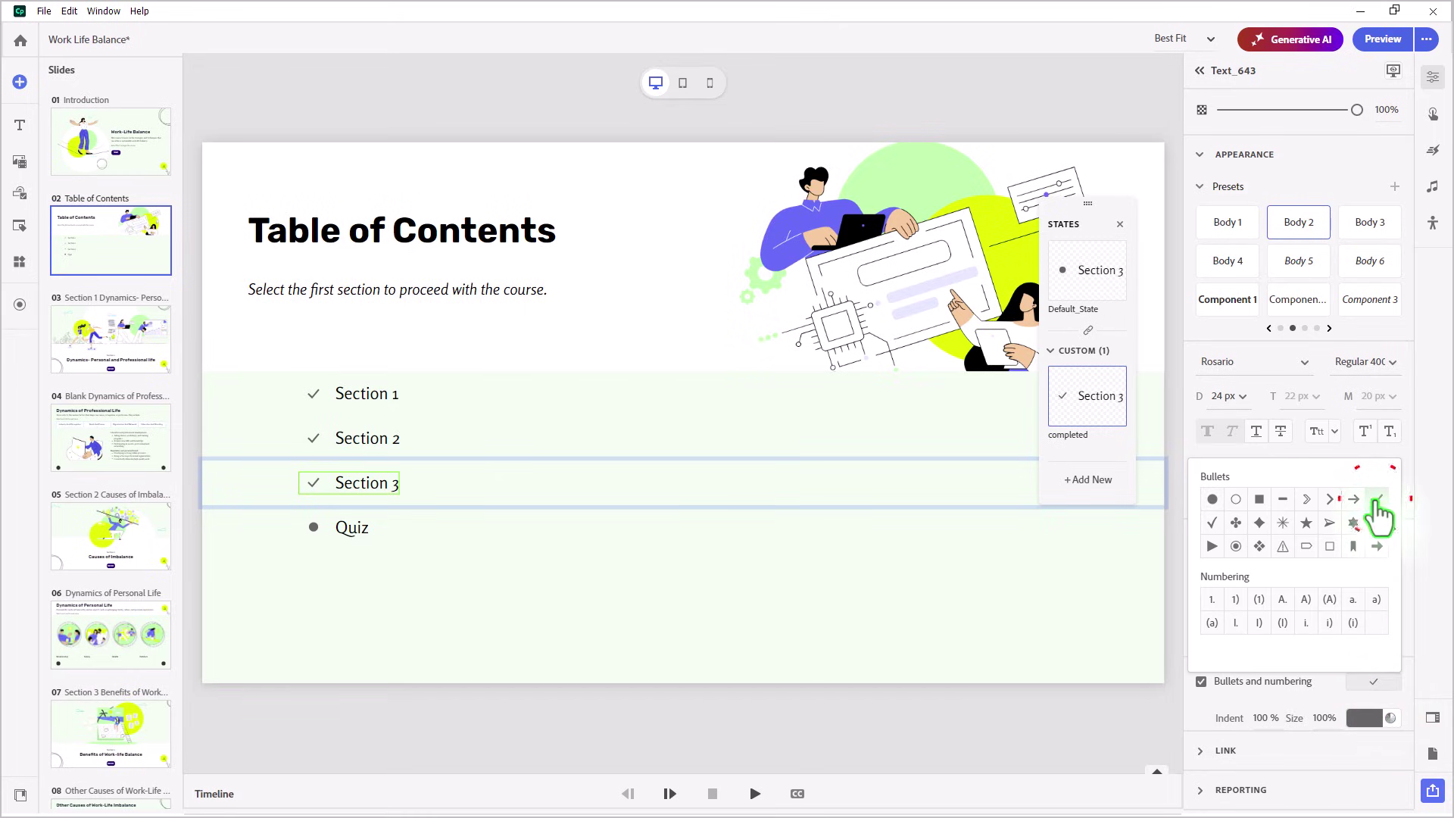
left_click(789, 556)
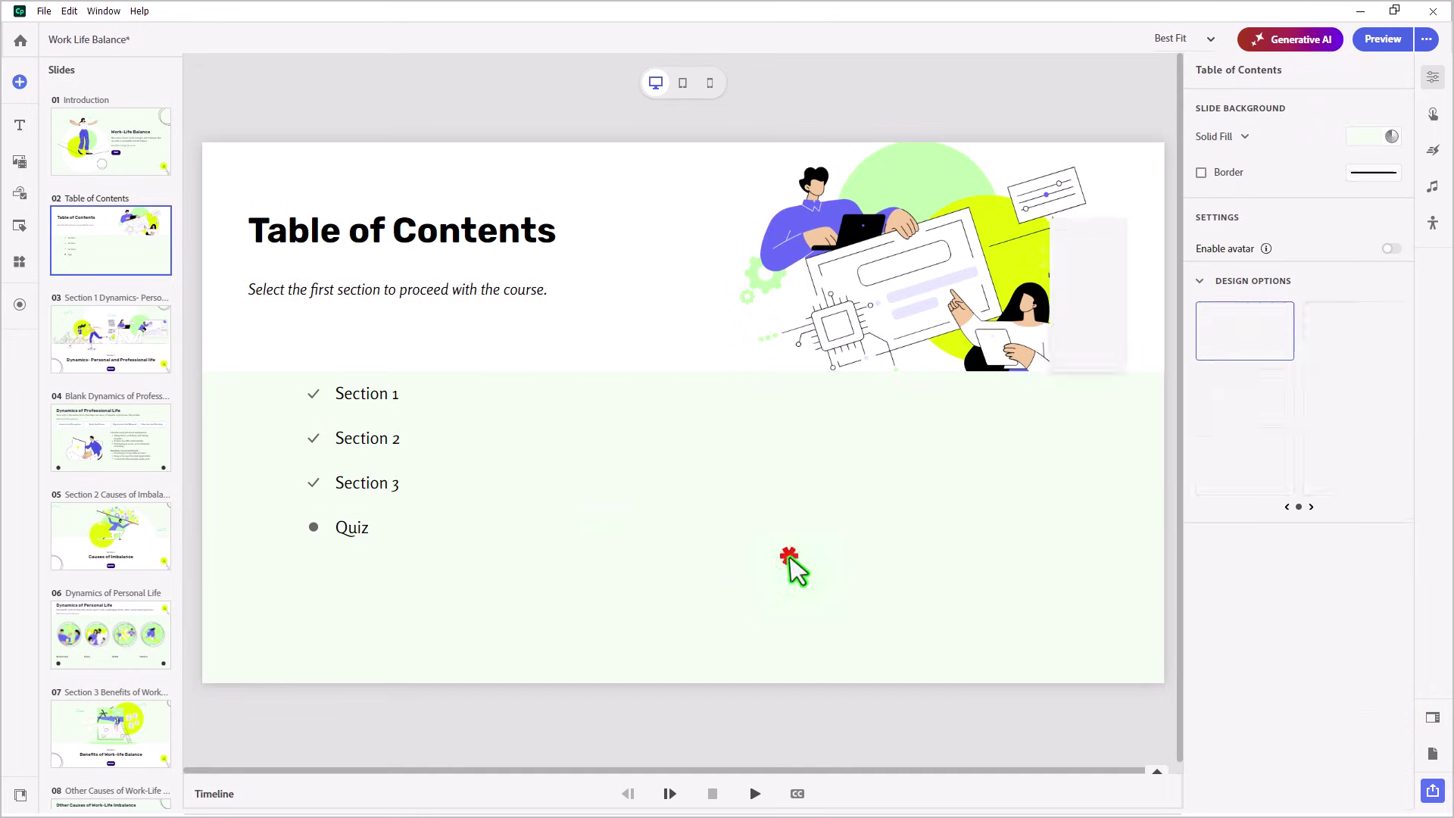
- Add a Click/Tap interaction to Section 1 that jumps to slide 03, Section 1 Dynamics
left_click(365, 393)
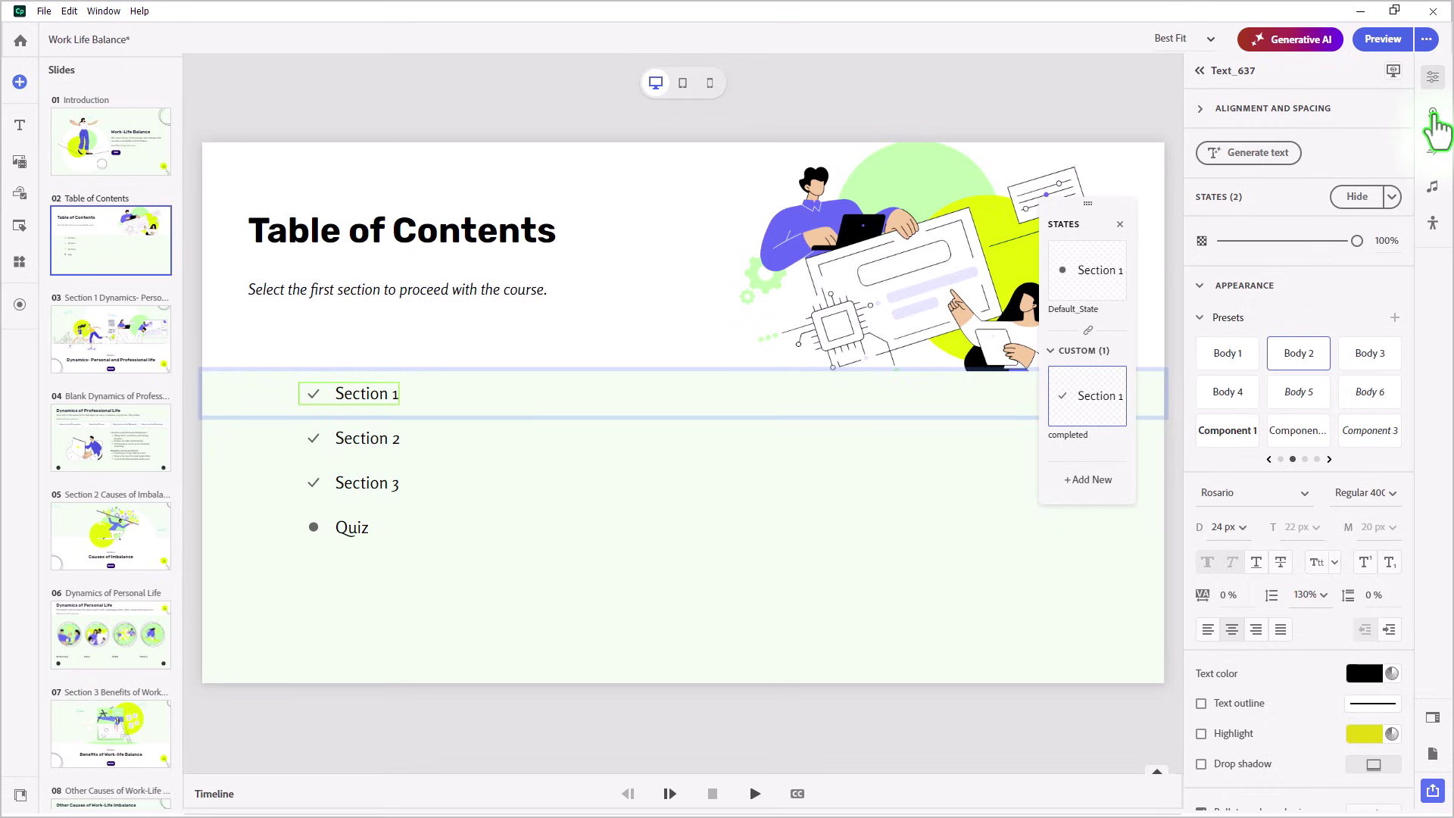
left_click(1432, 121)
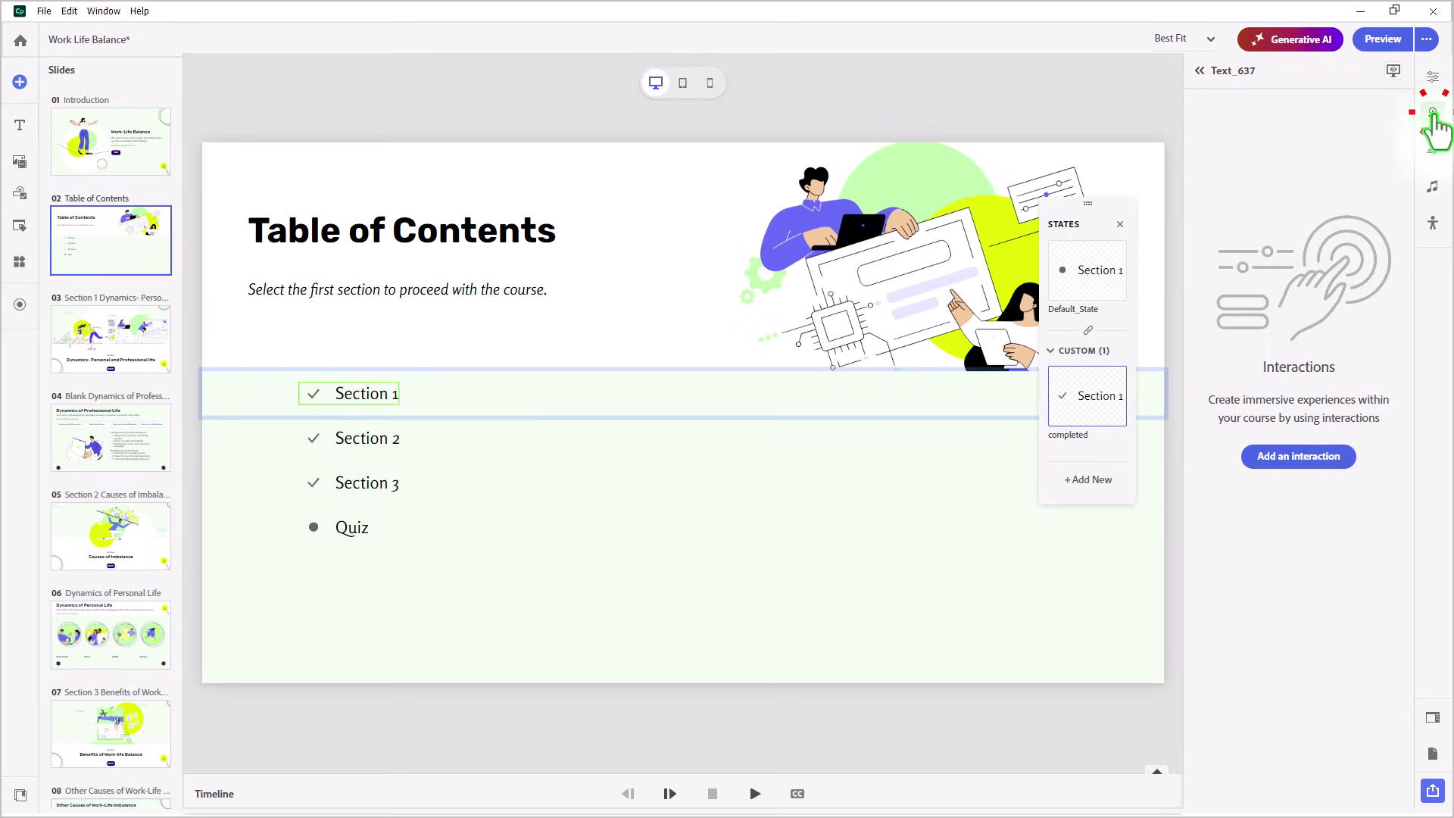
left_click(1299, 461)
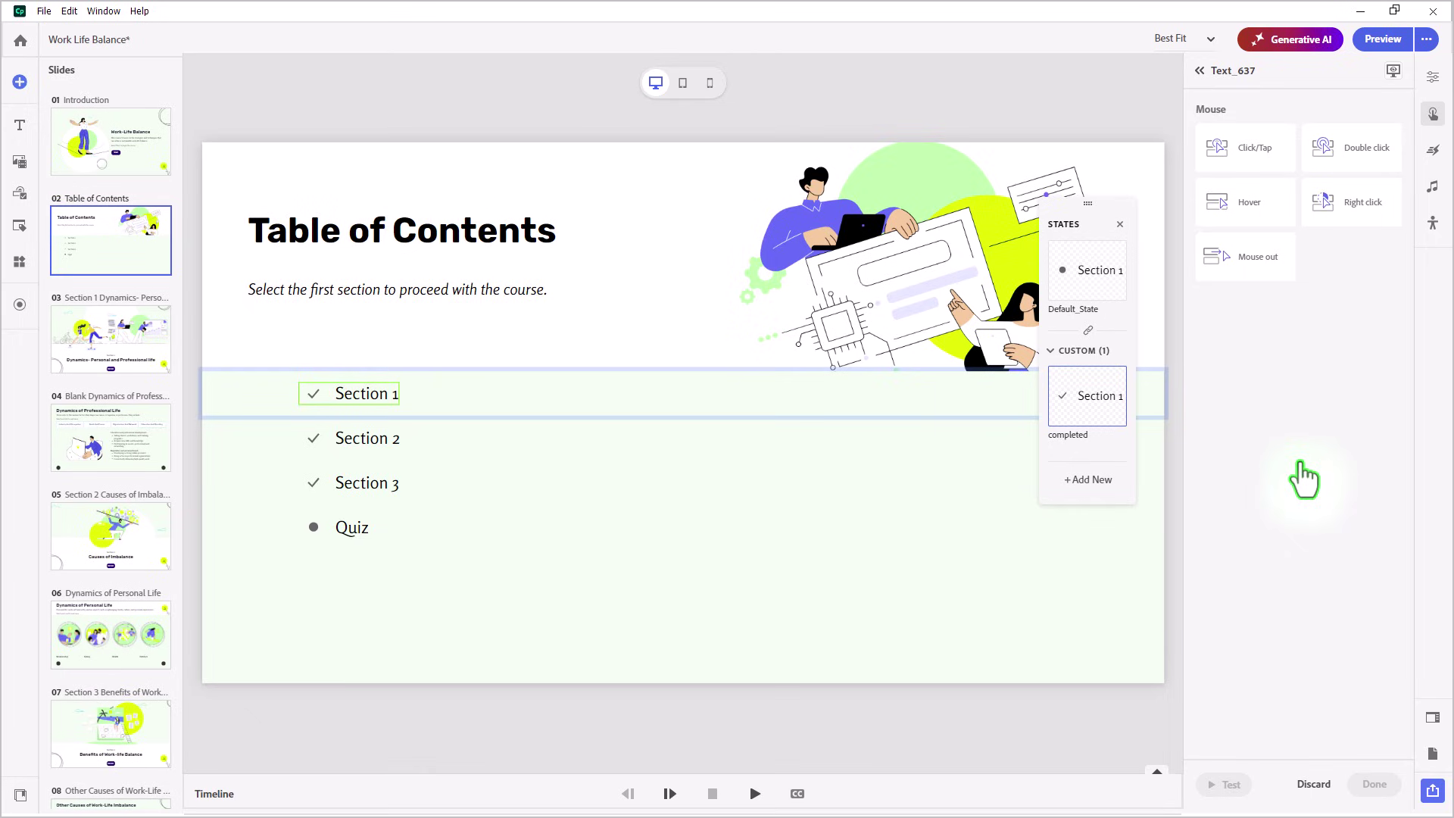
left_click(1248, 158)
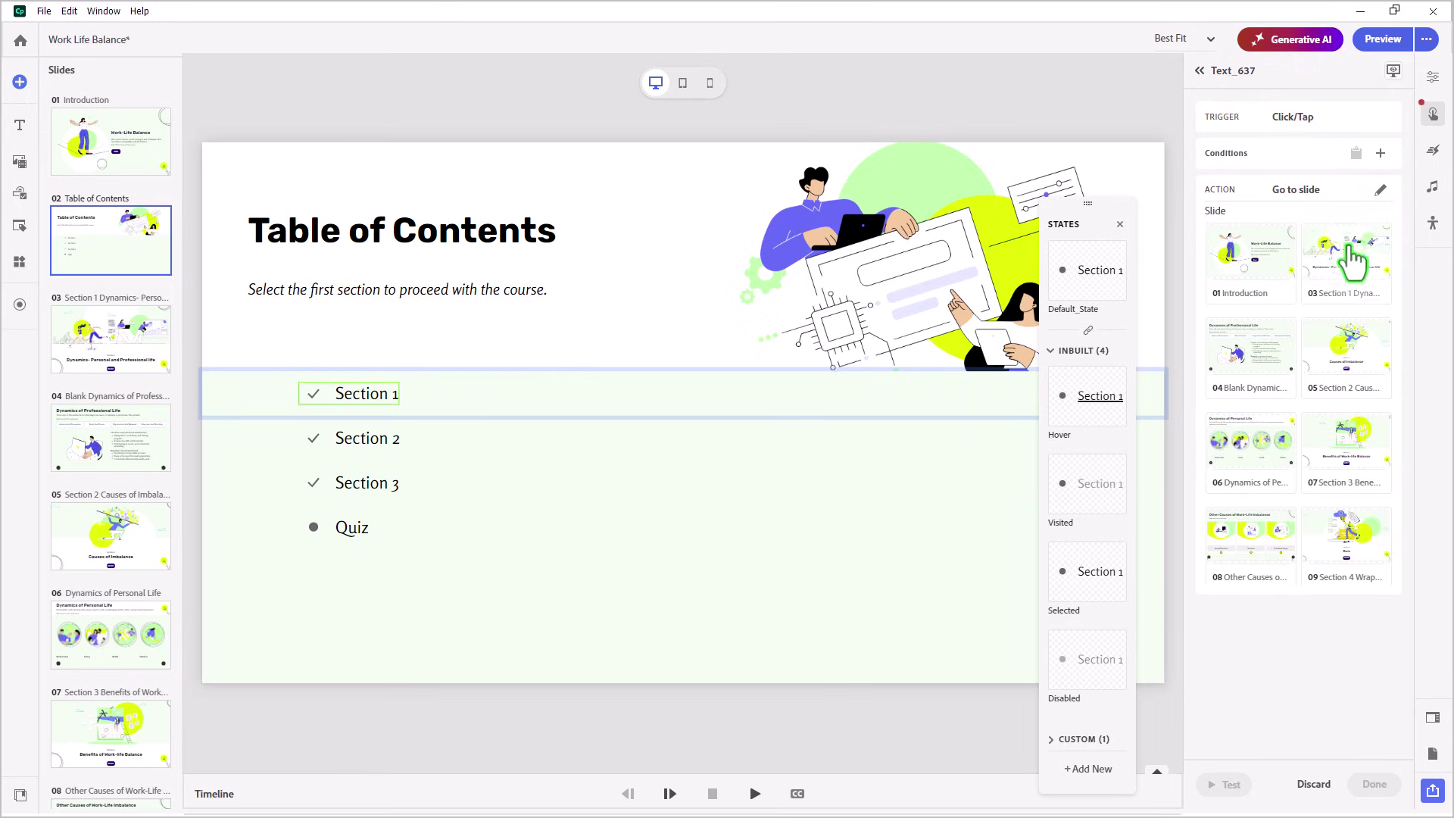
left_click(1350, 265)
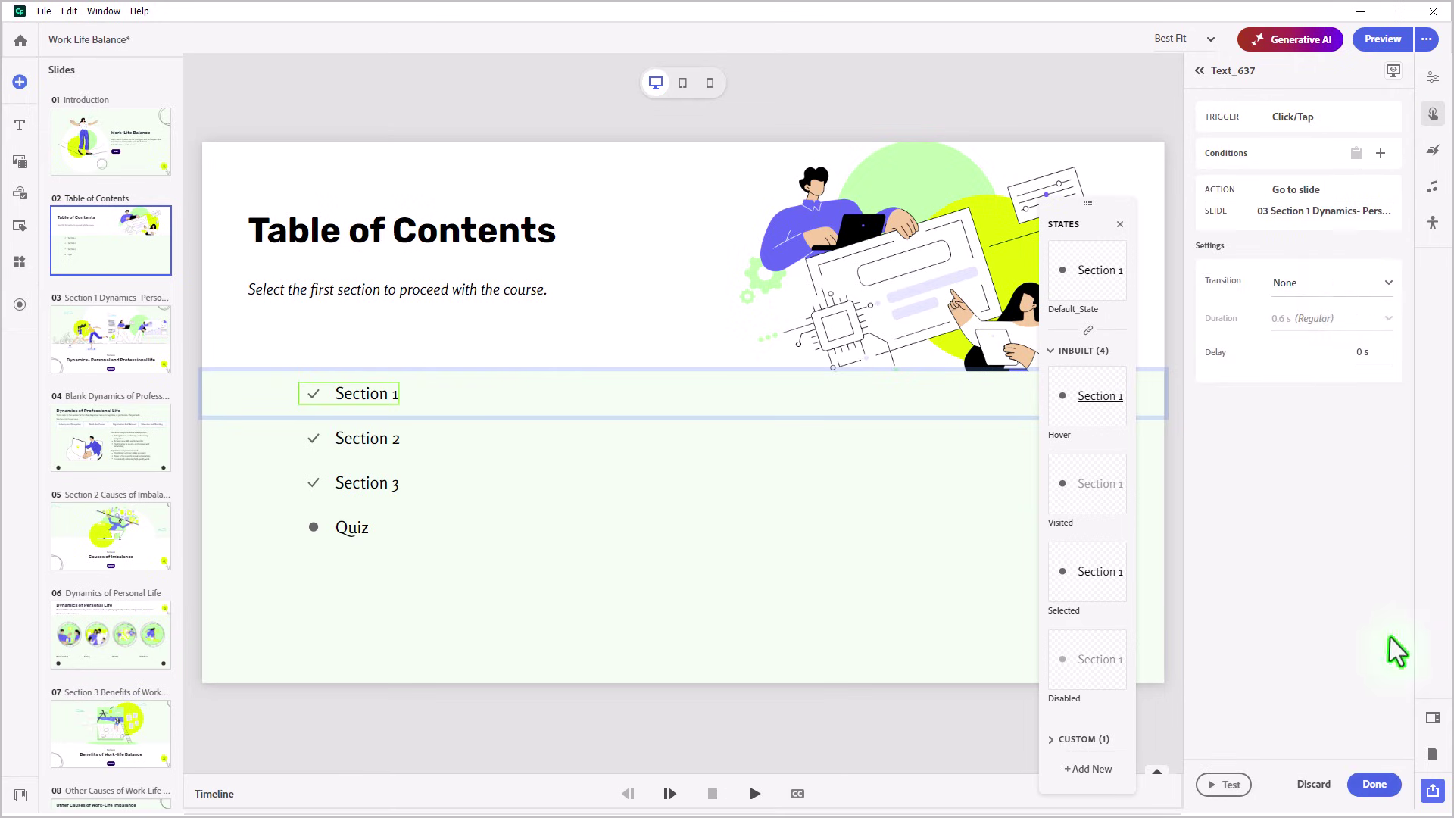
left_click(1375, 784)
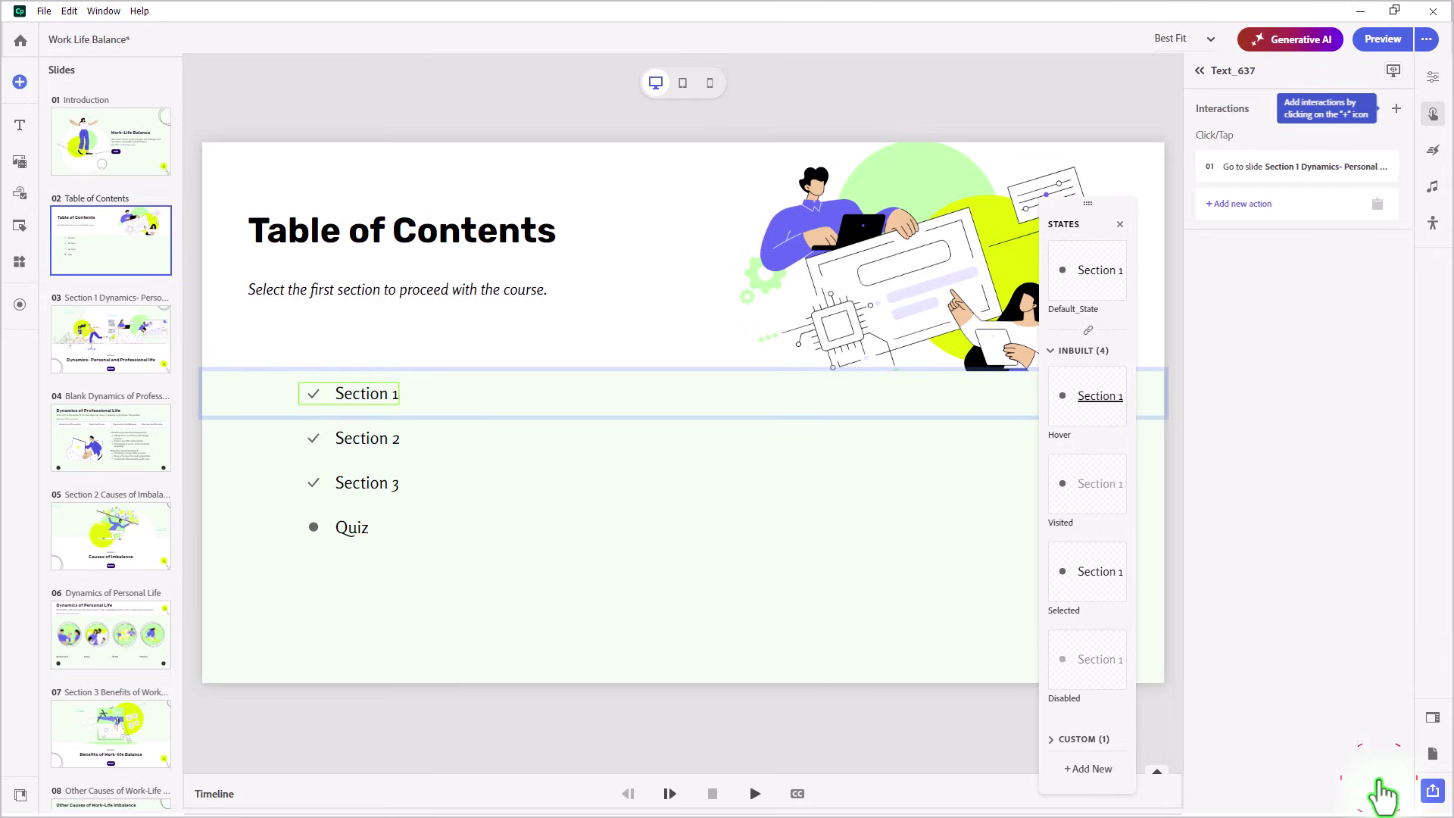
- Add a second action setting Text_637 (Section 1) to its completed state
left_click(1251, 204)
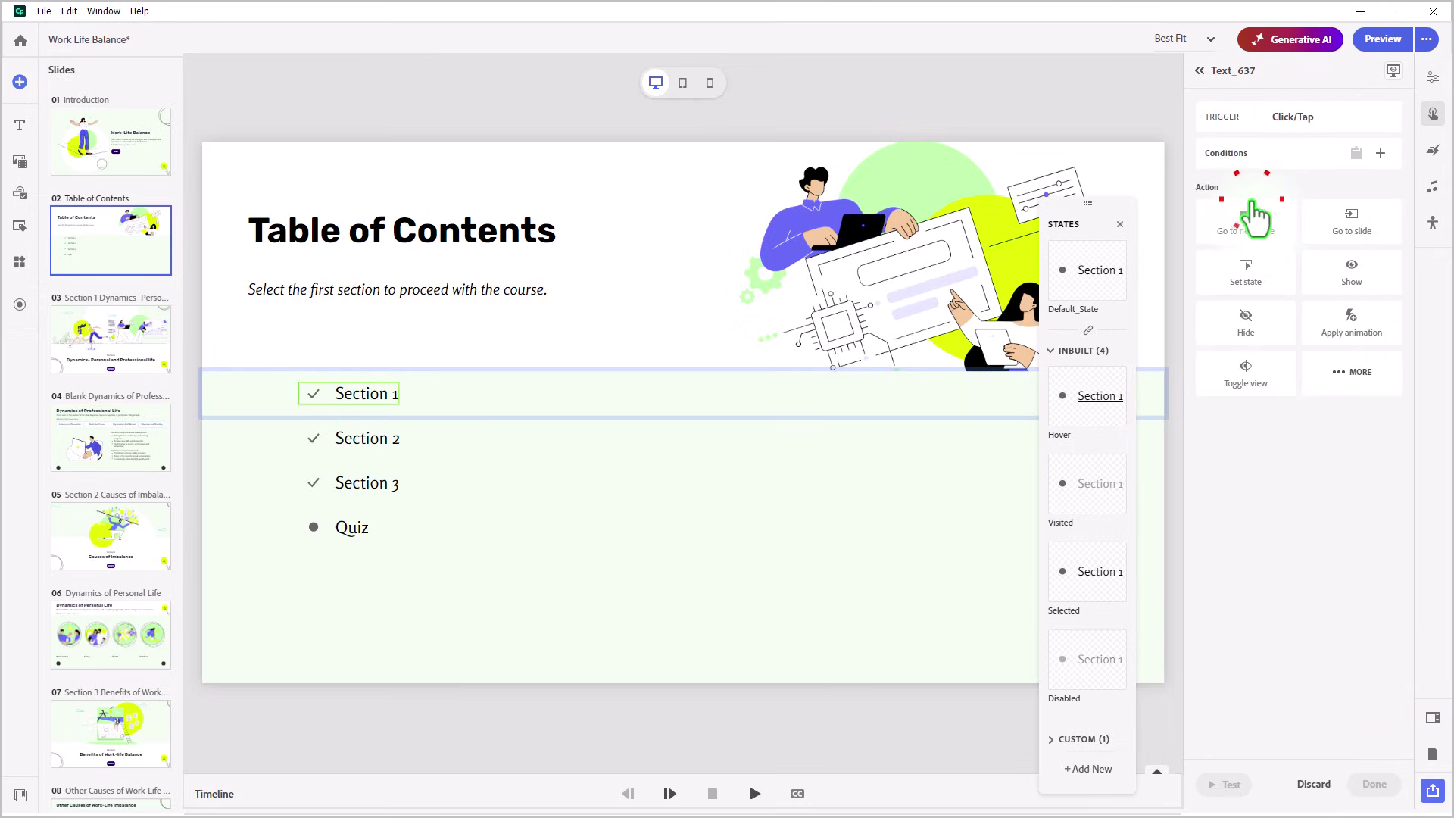
left_click(1261, 284)
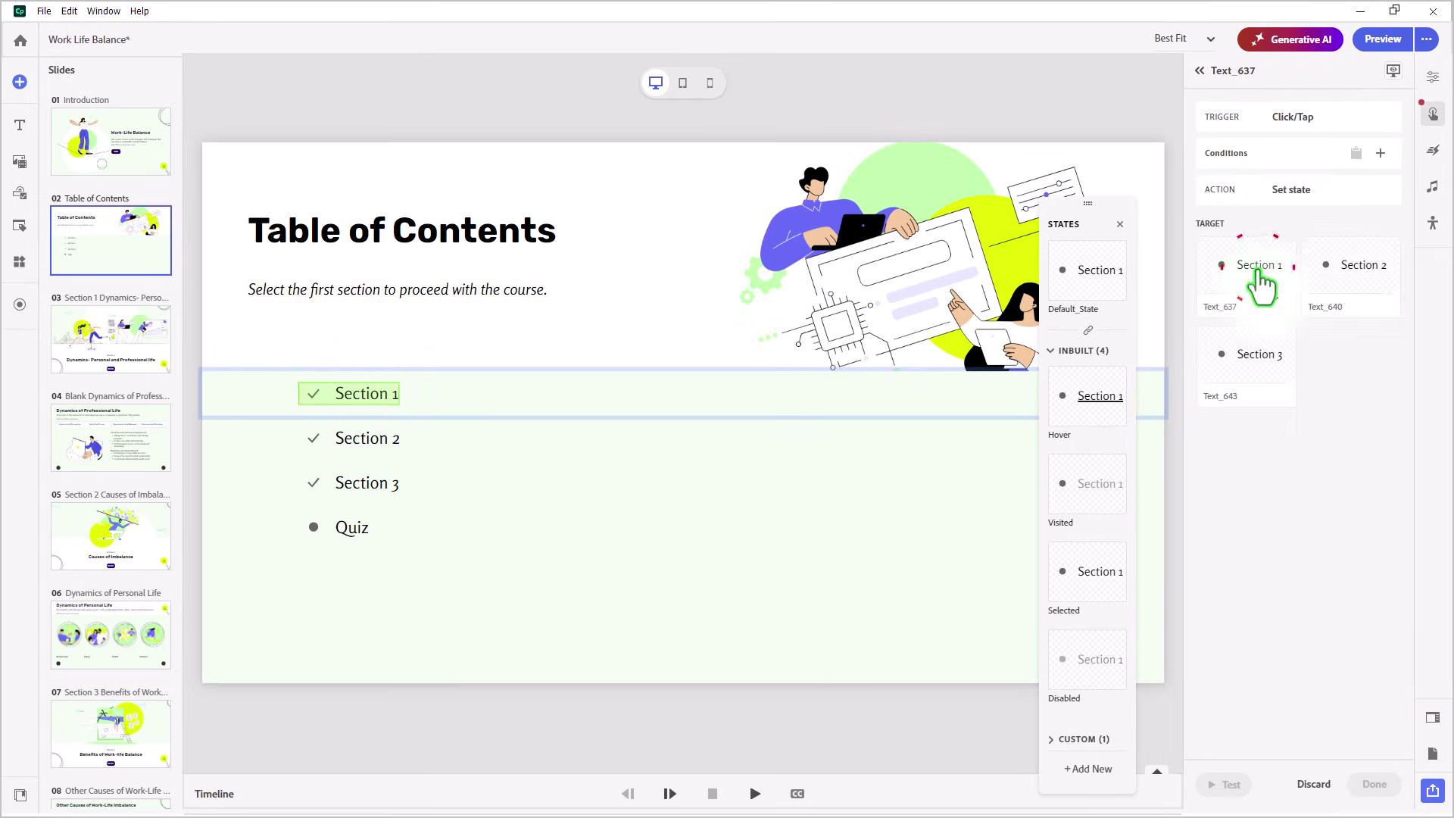
left_click(1259, 276)
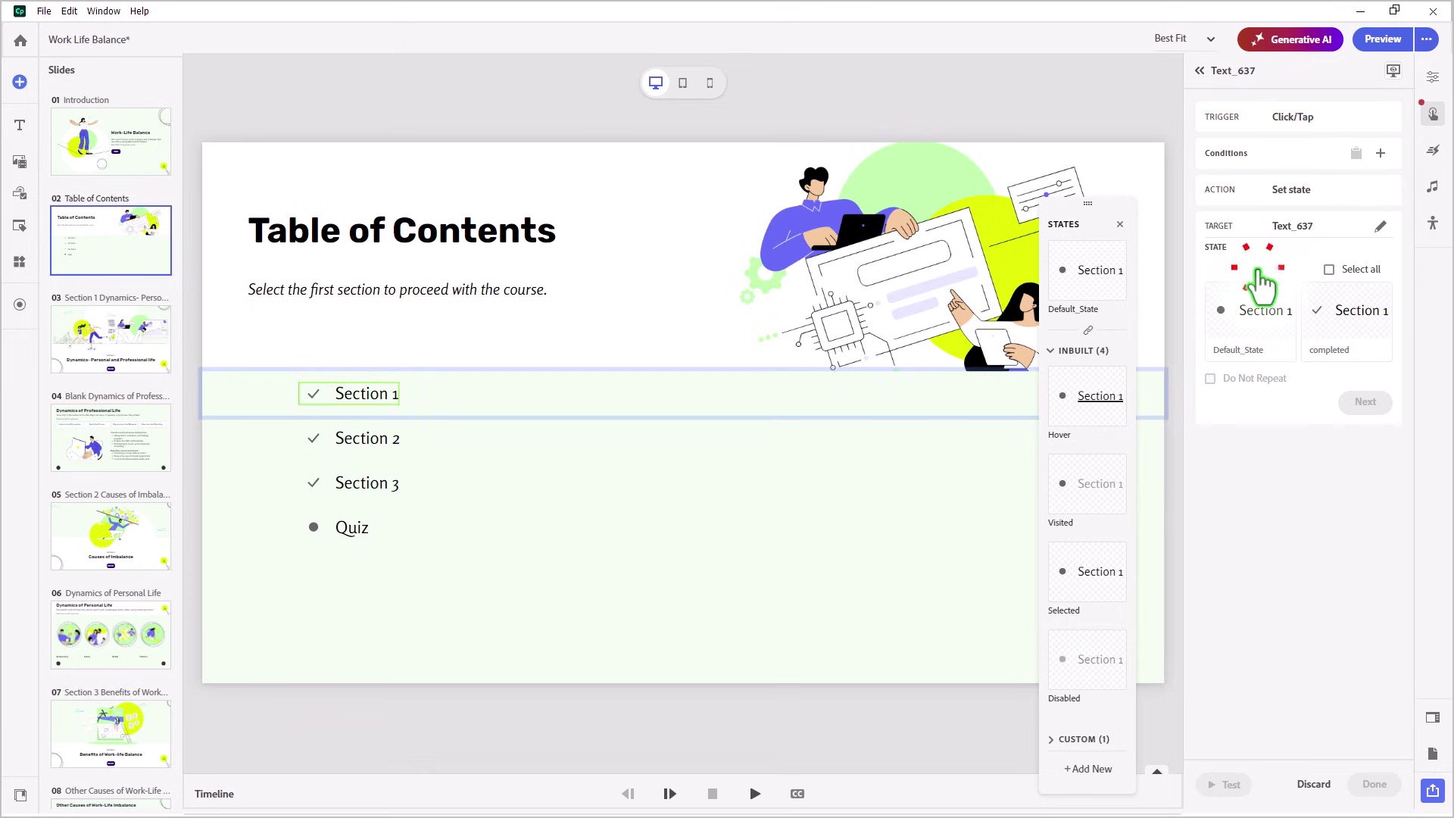
left_click(1348, 322)
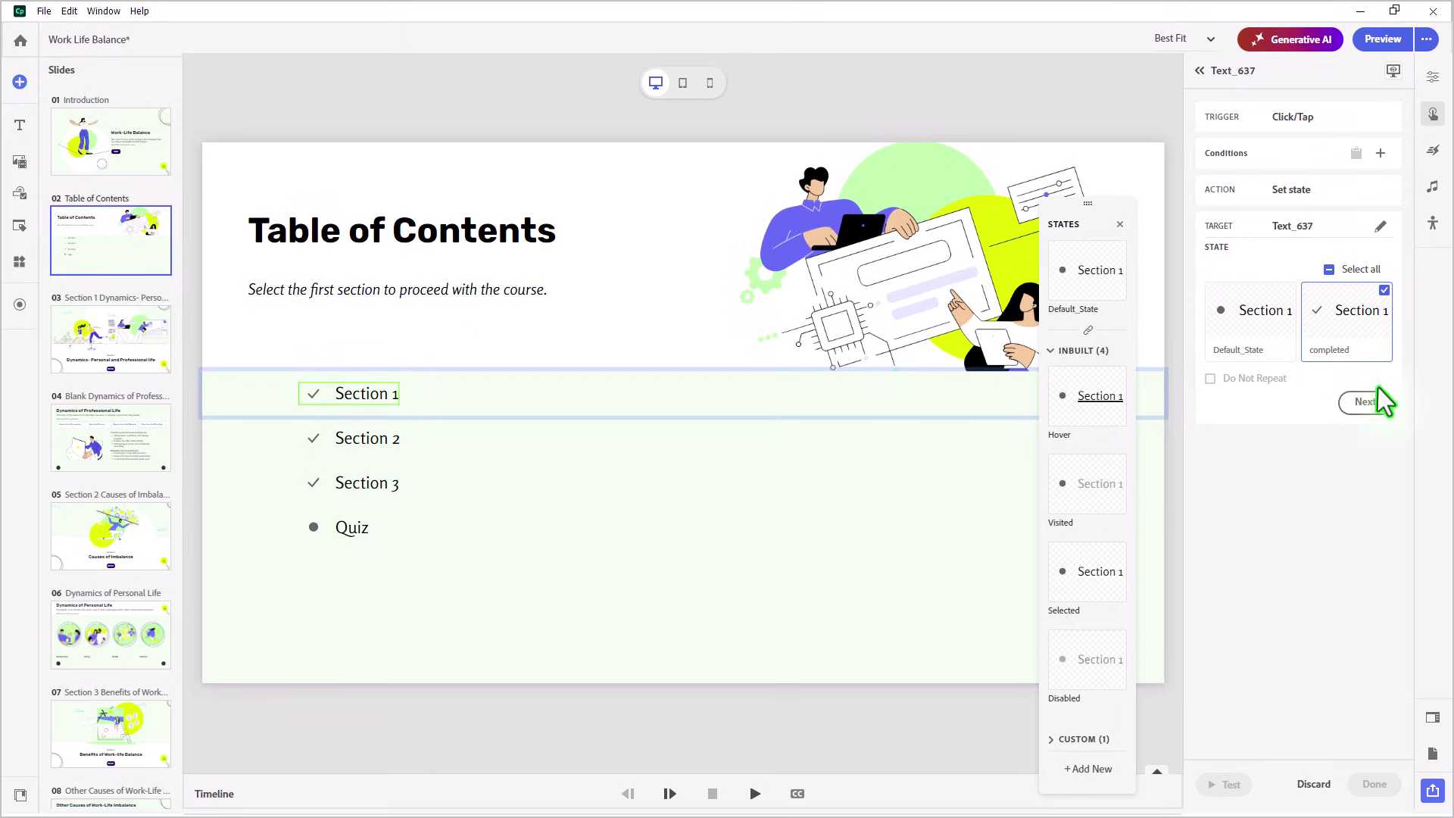
left_click(1375, 402)
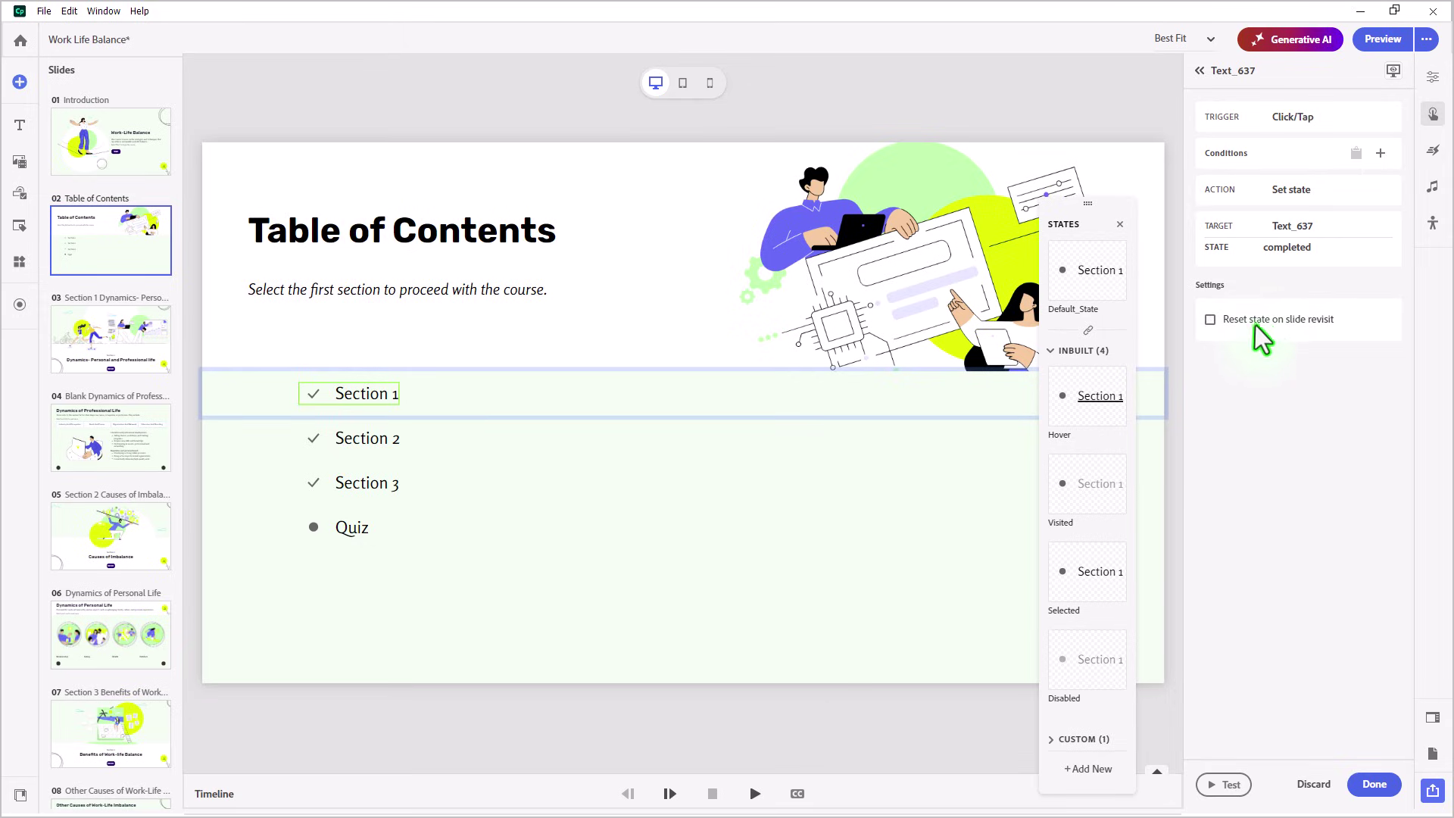
left_click(1377, 785)
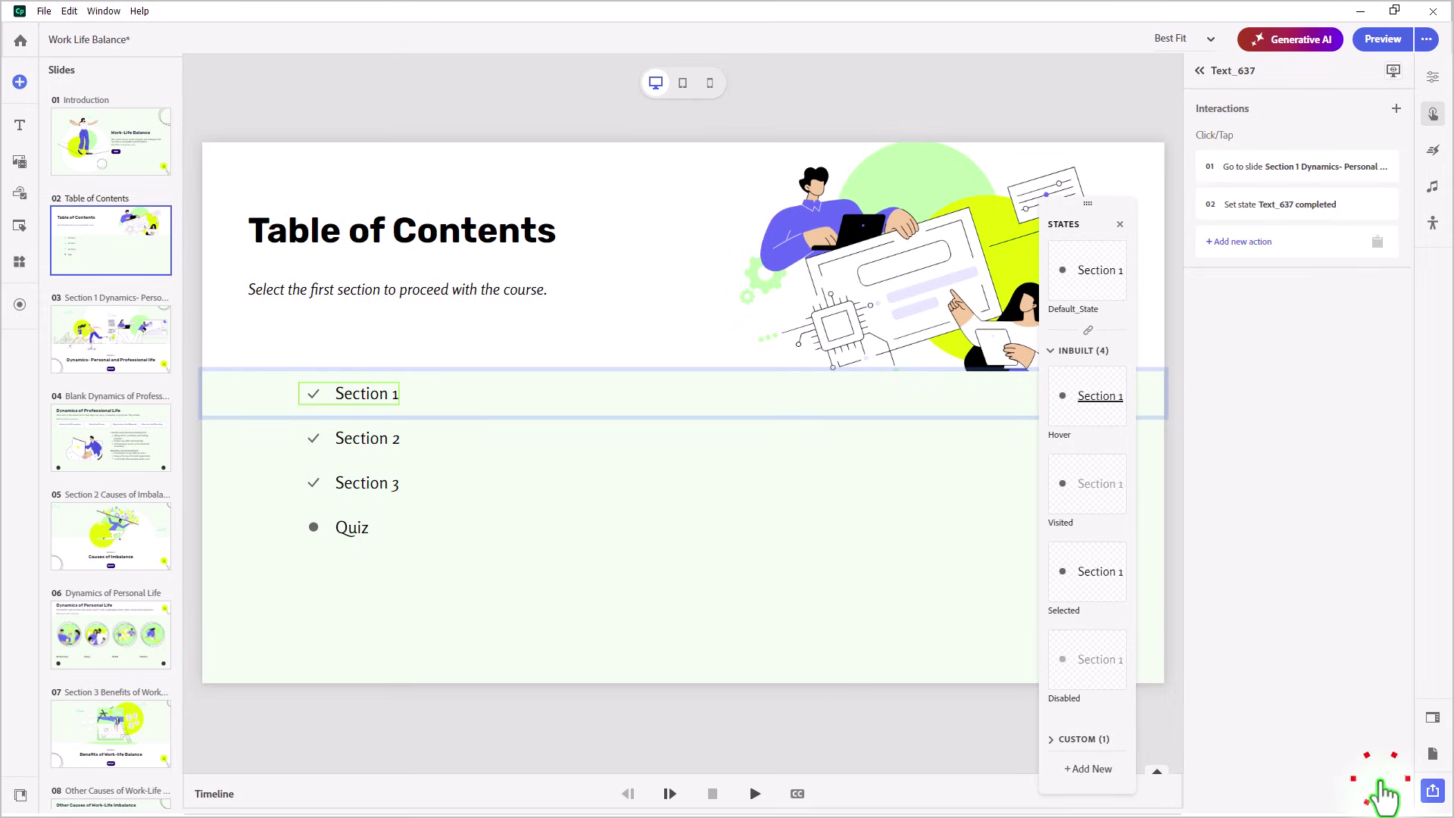
- Add a Click/Tap interaction to Section 2 going to slide 05, Causes of Imbalance
left_click(370, 447)
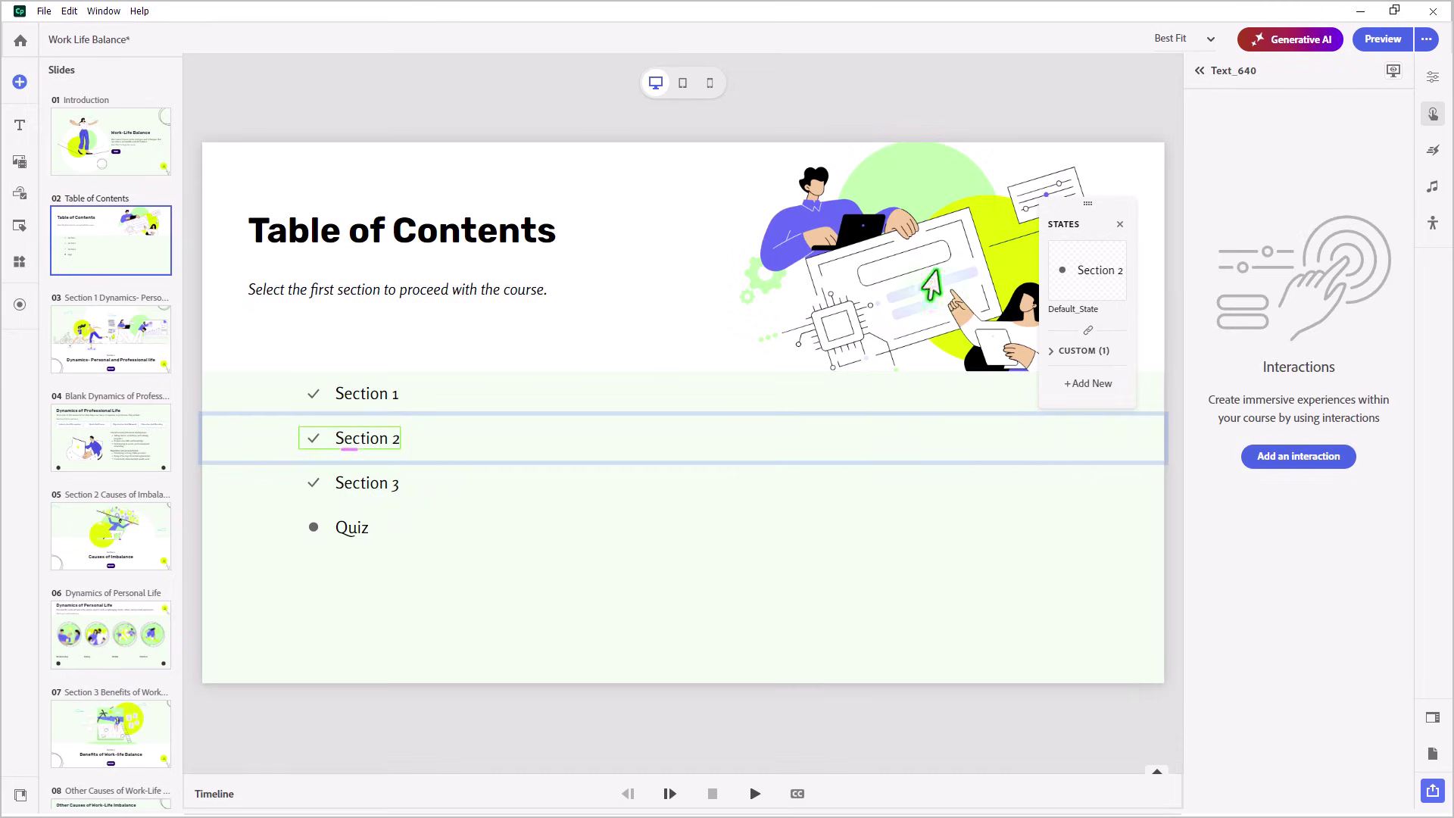
left_click(1275, 458)
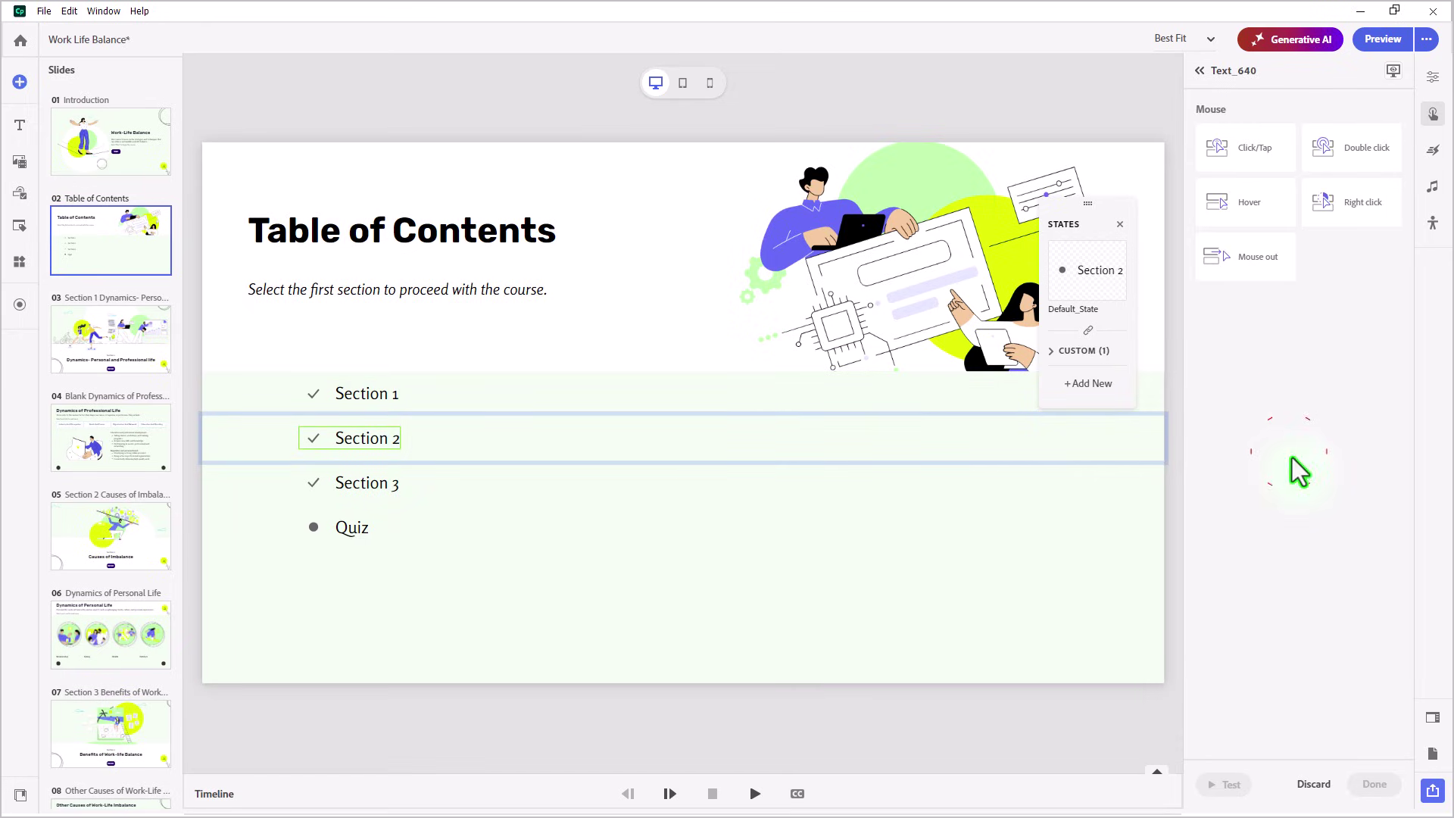
left_click(1261, 151)
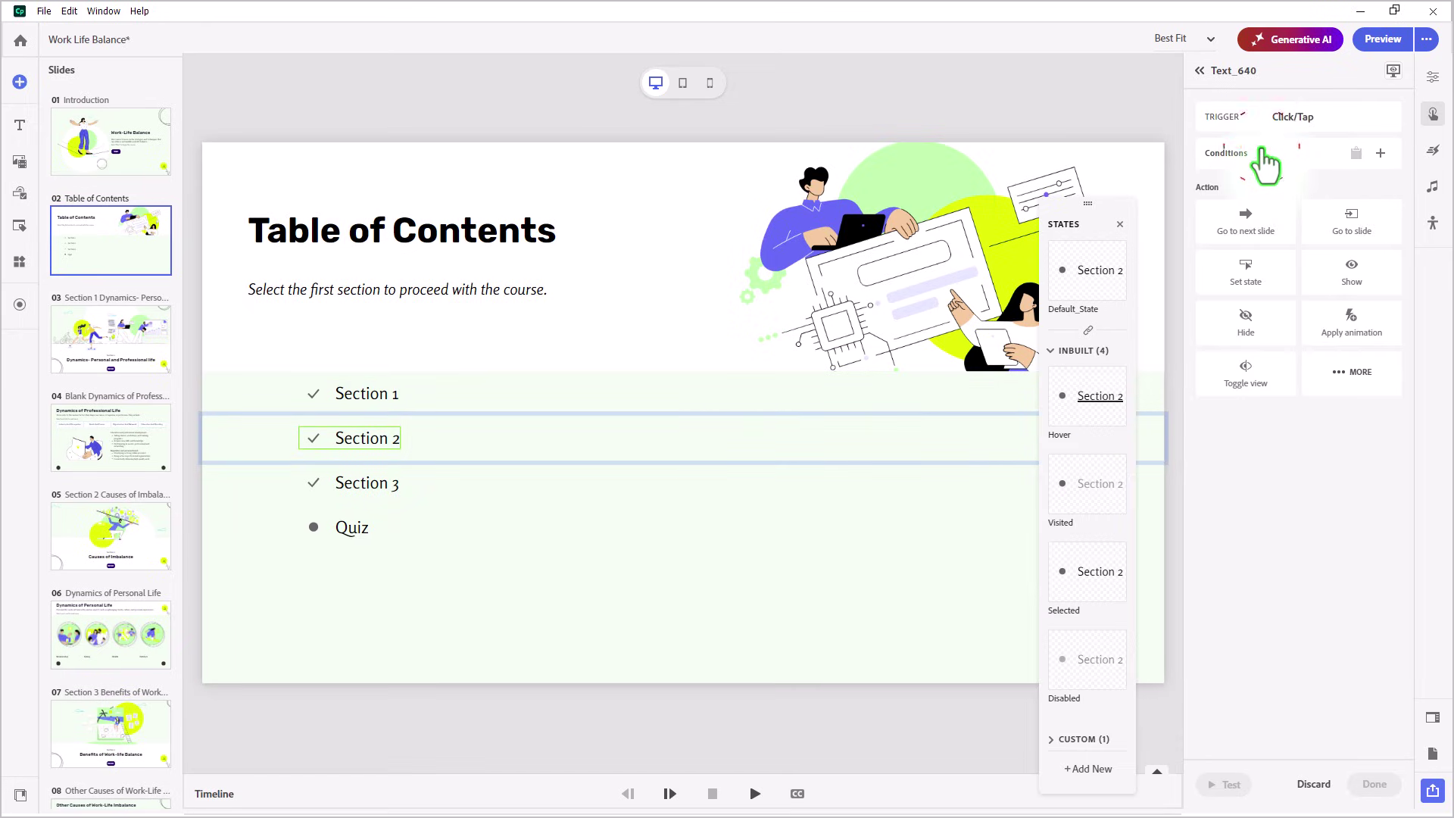
left_click(1355, 224)
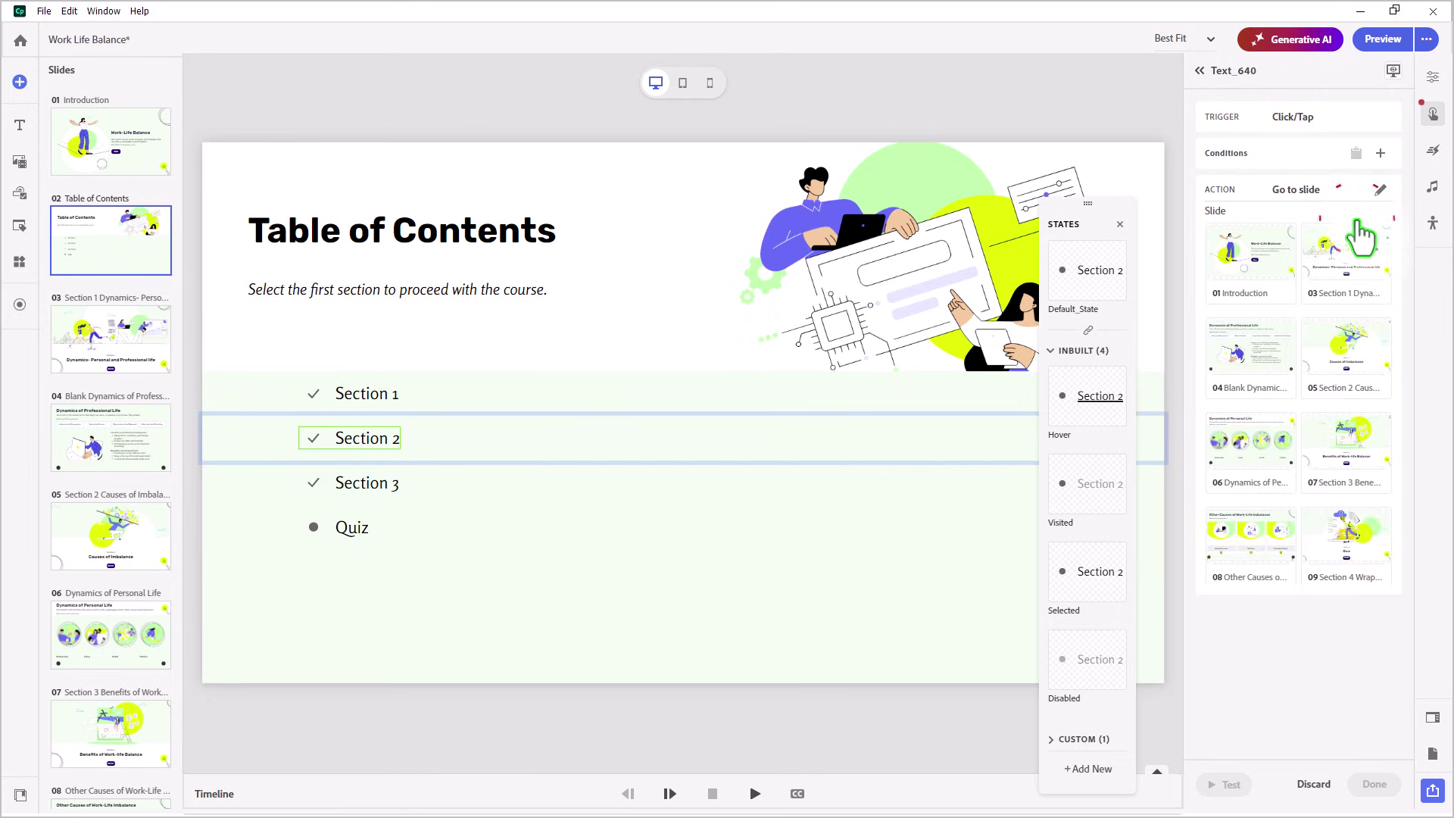
left_click(1362, 375)
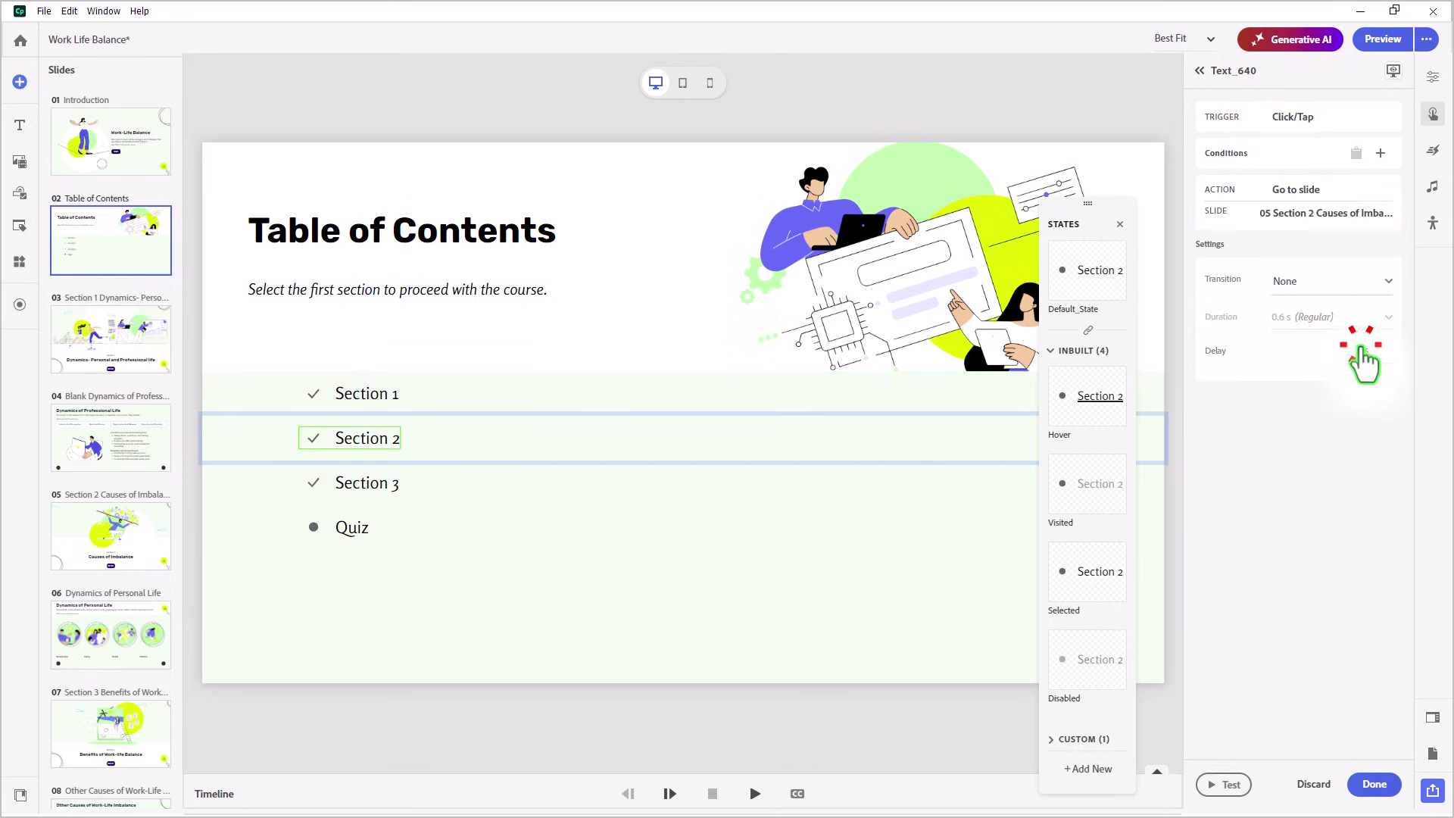
left_click(1374, 786)
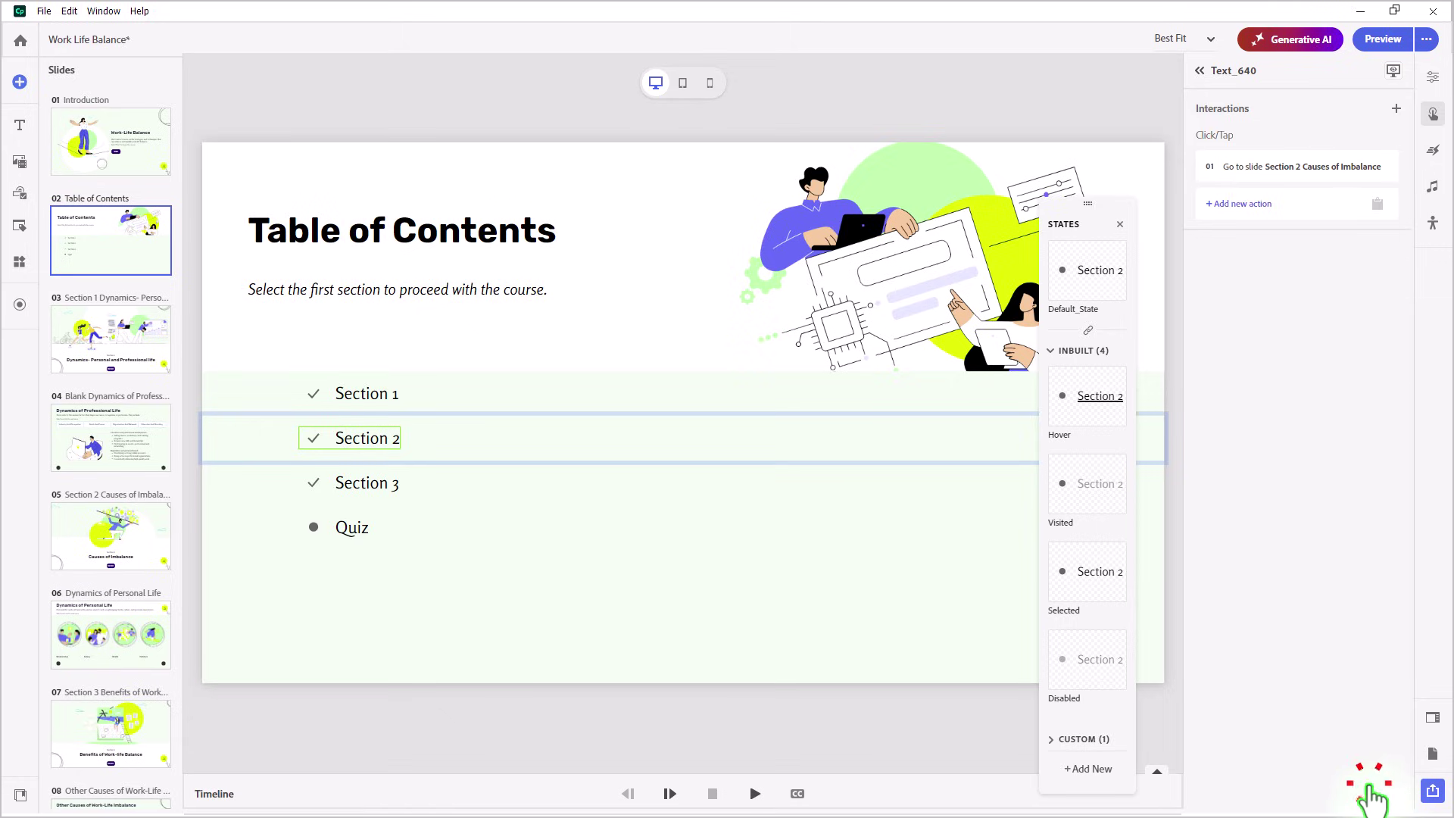
- Add a second action setting Text_640 (Section 2) to its completed state
left_click(1244, 206)
left_click(1247, 274)
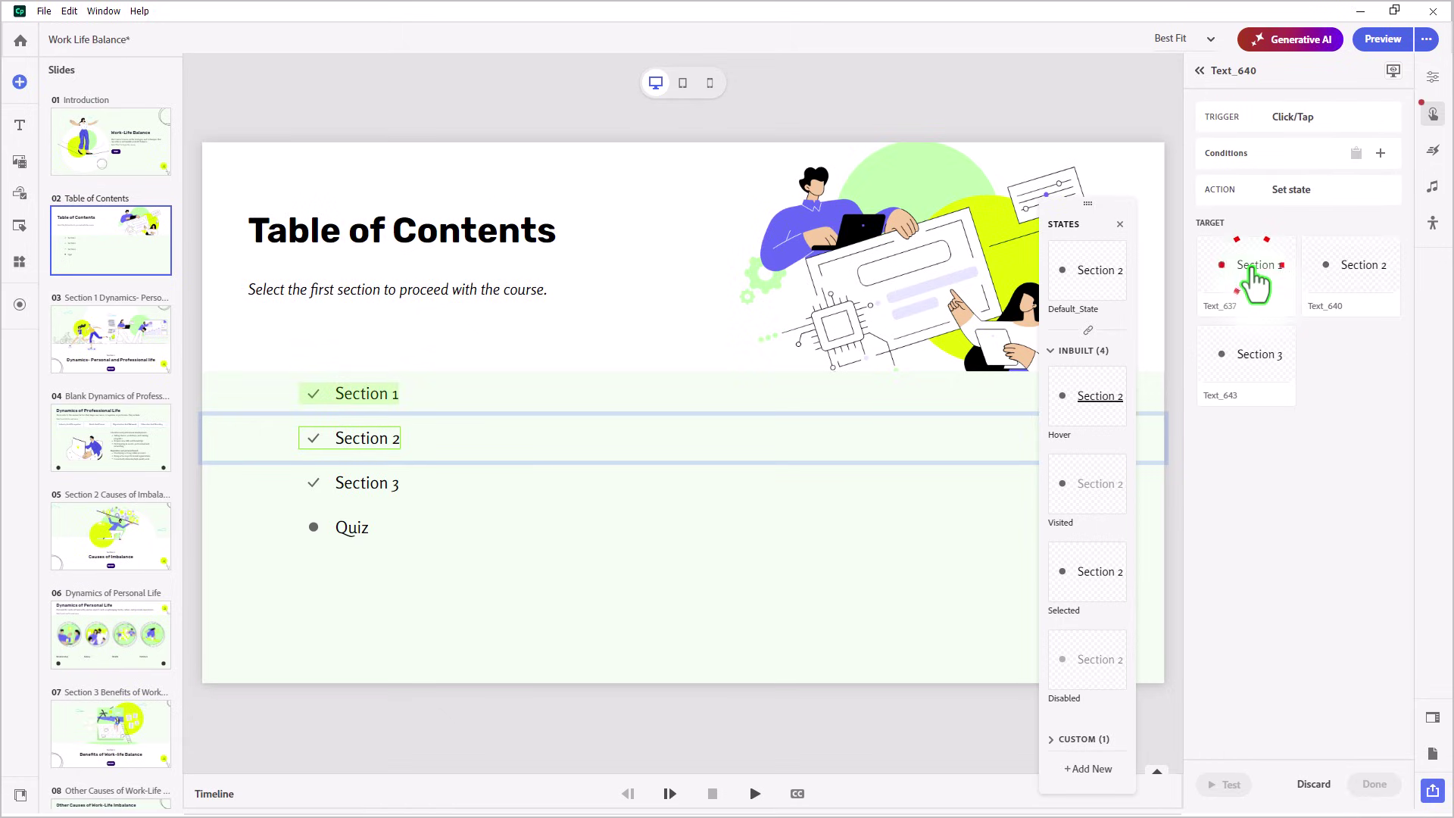
left_click(1254, 282)
left_click(1368, 284)
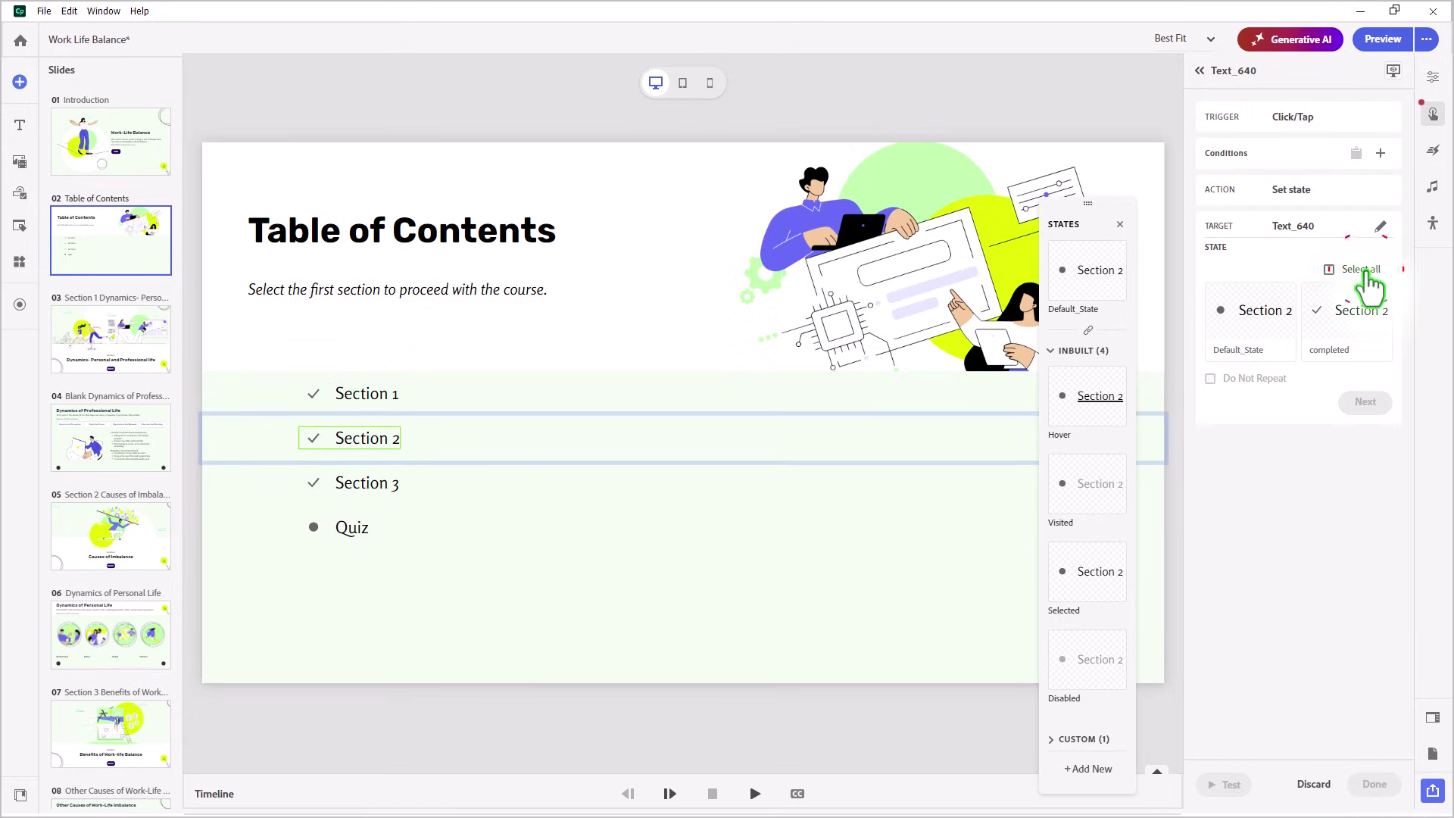
left_click(1356, 352)
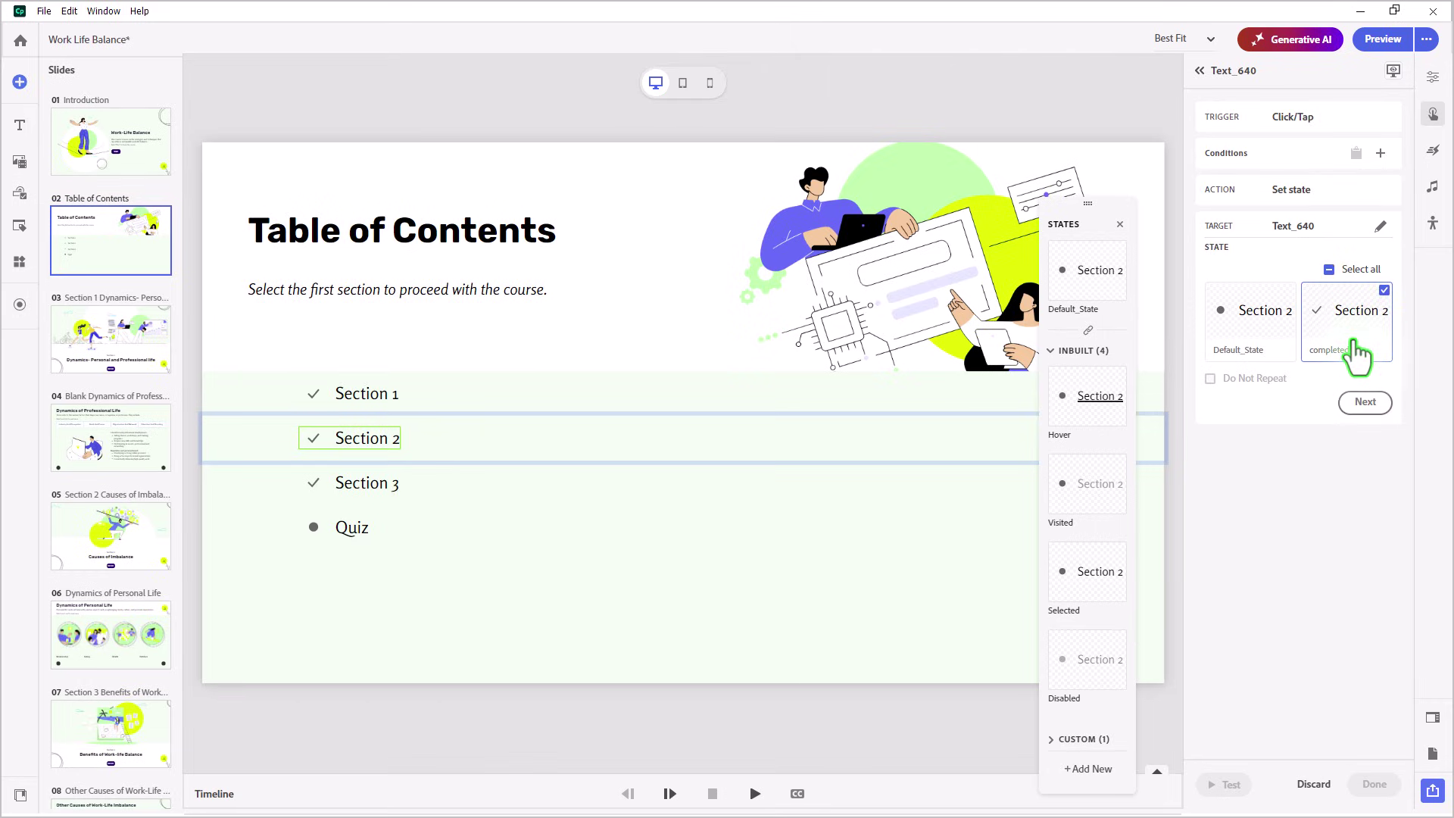
left_click(1365, 403)
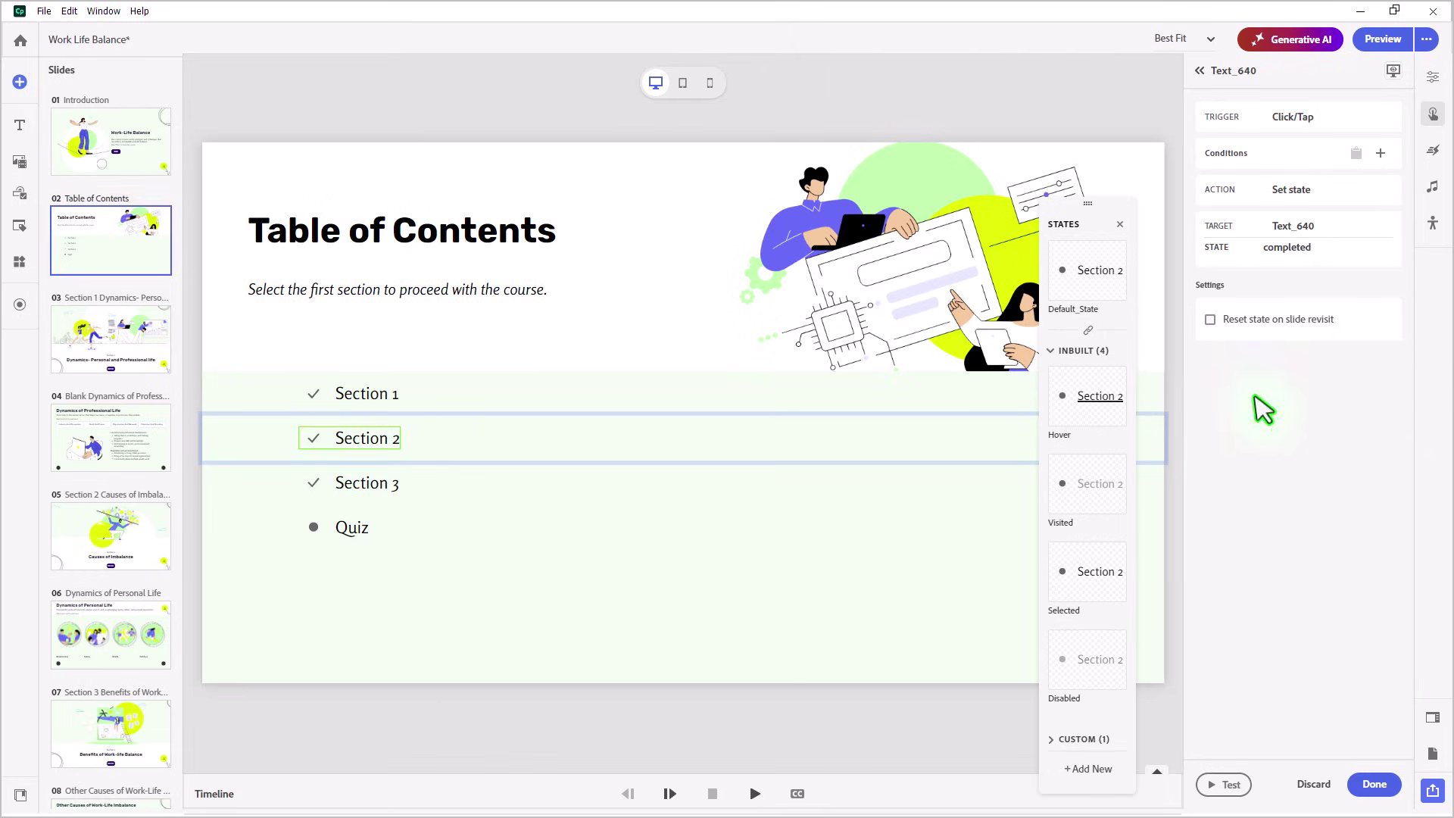
left_click(1374, 784)
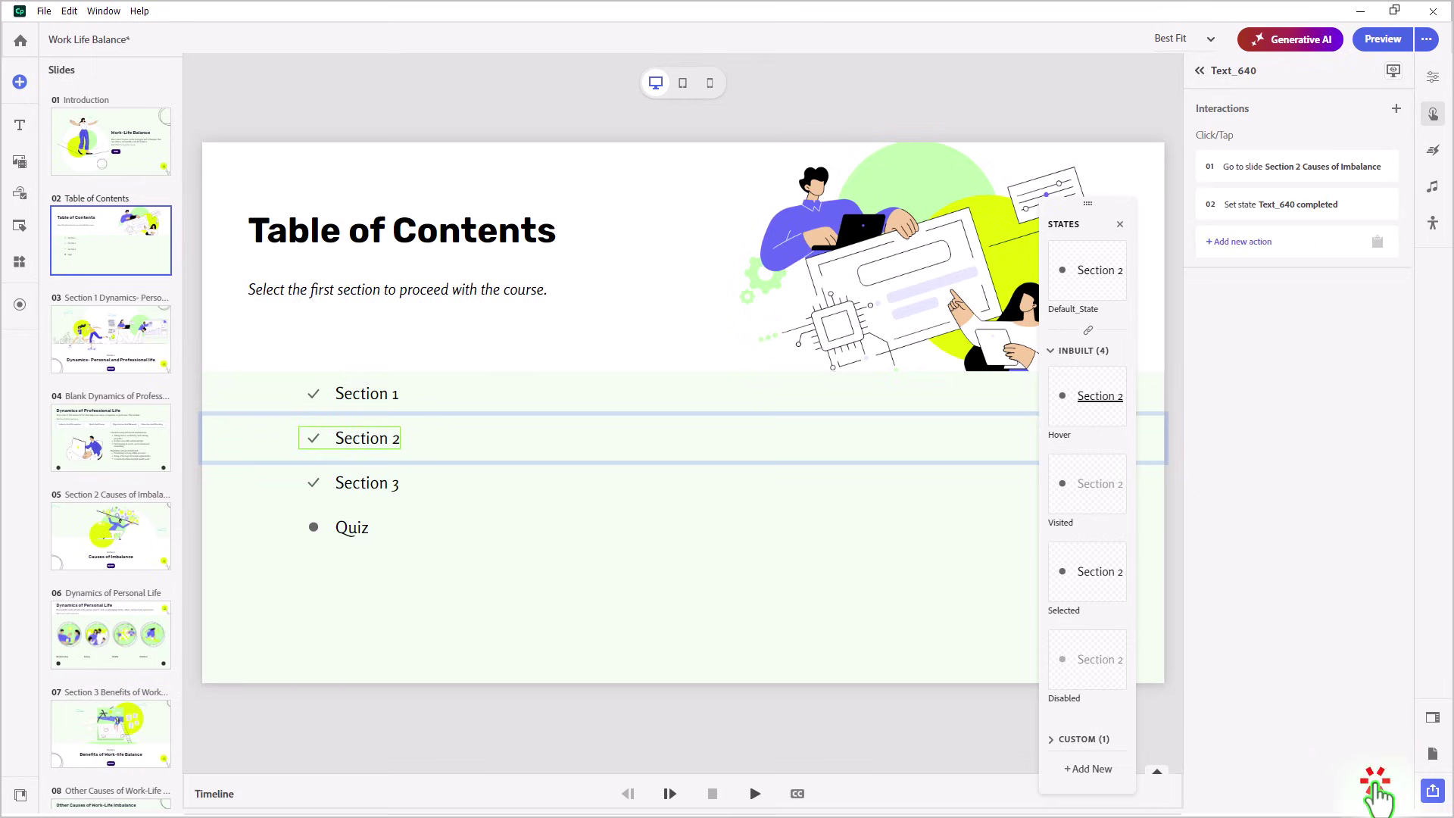
- Add a Click/Tap interaction to Section 3 going to slide 07, Benefits of Work-Life Balance
left_click(380, 486)
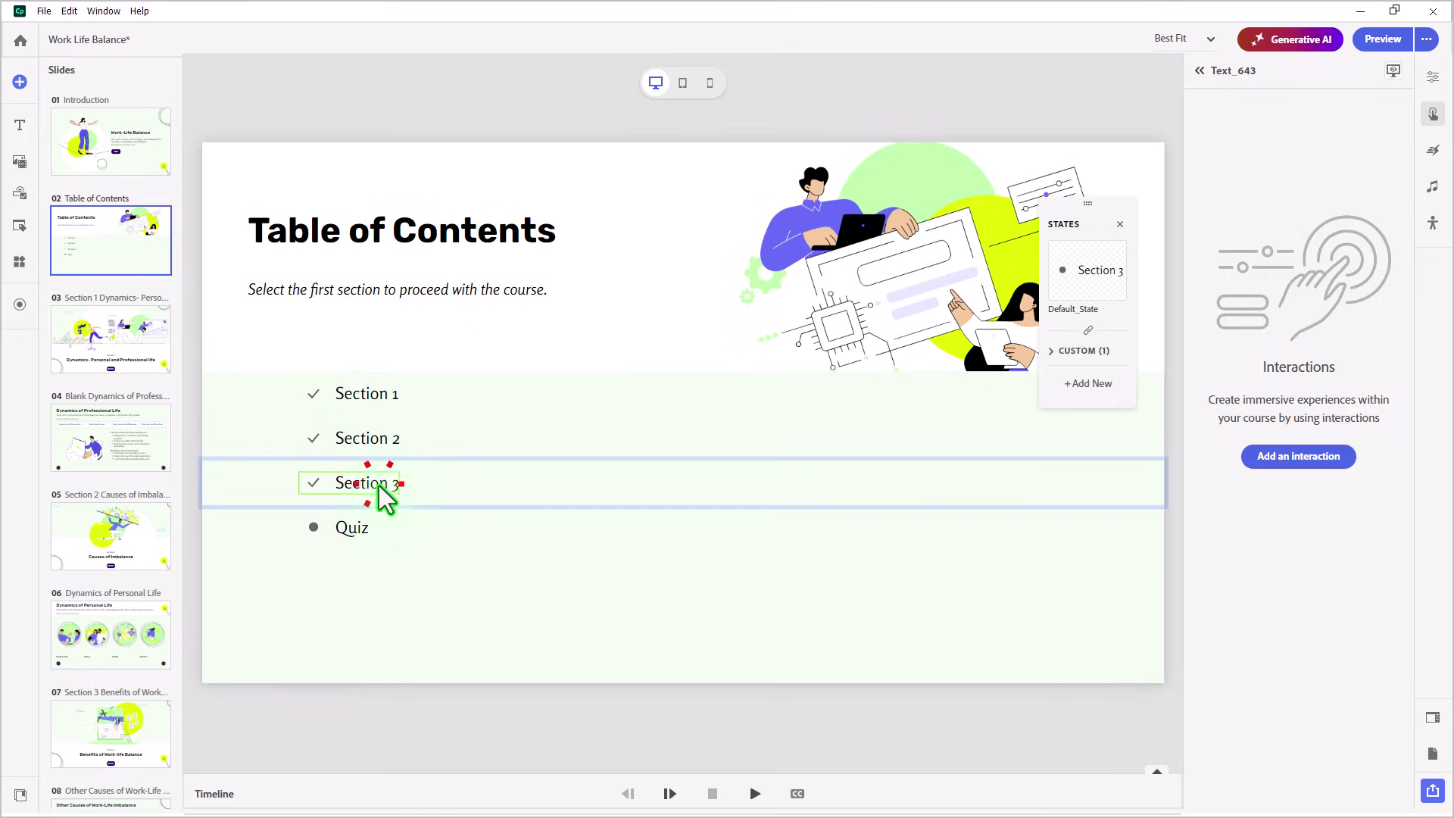
left_click(1316, 458)
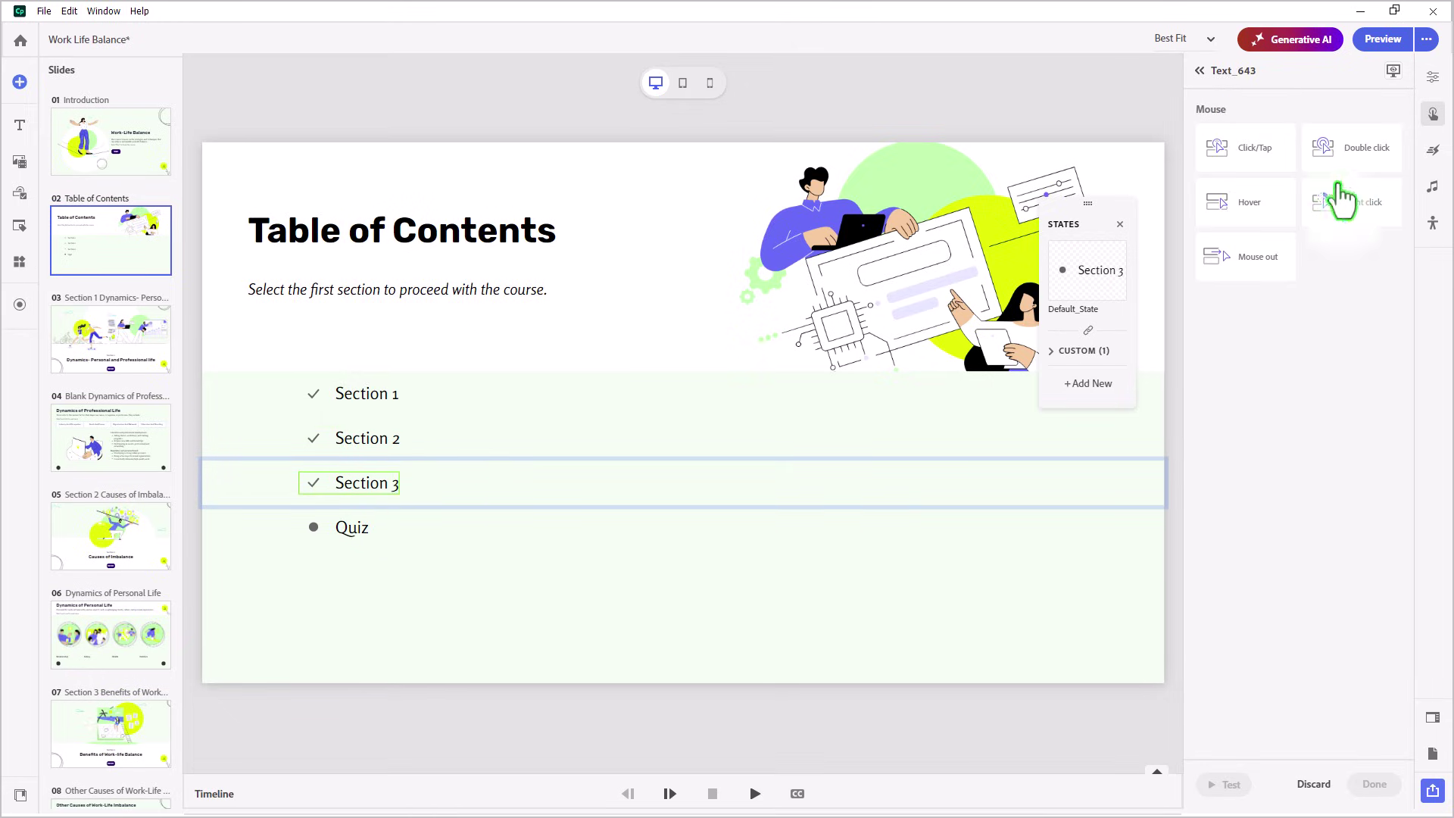
left_click(1250, 149)
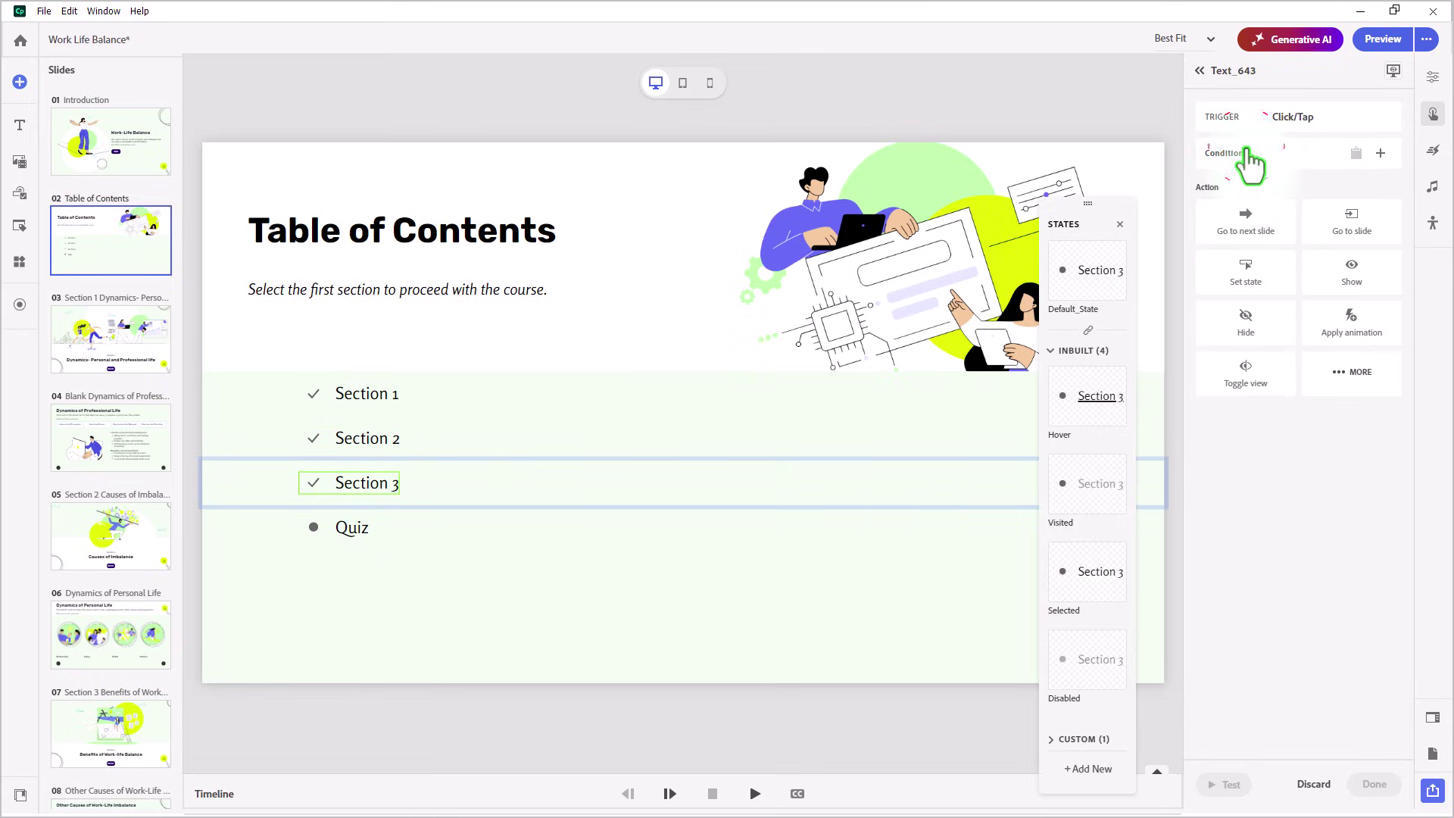
left_click(1341, 220)
left_click(1365, 473)
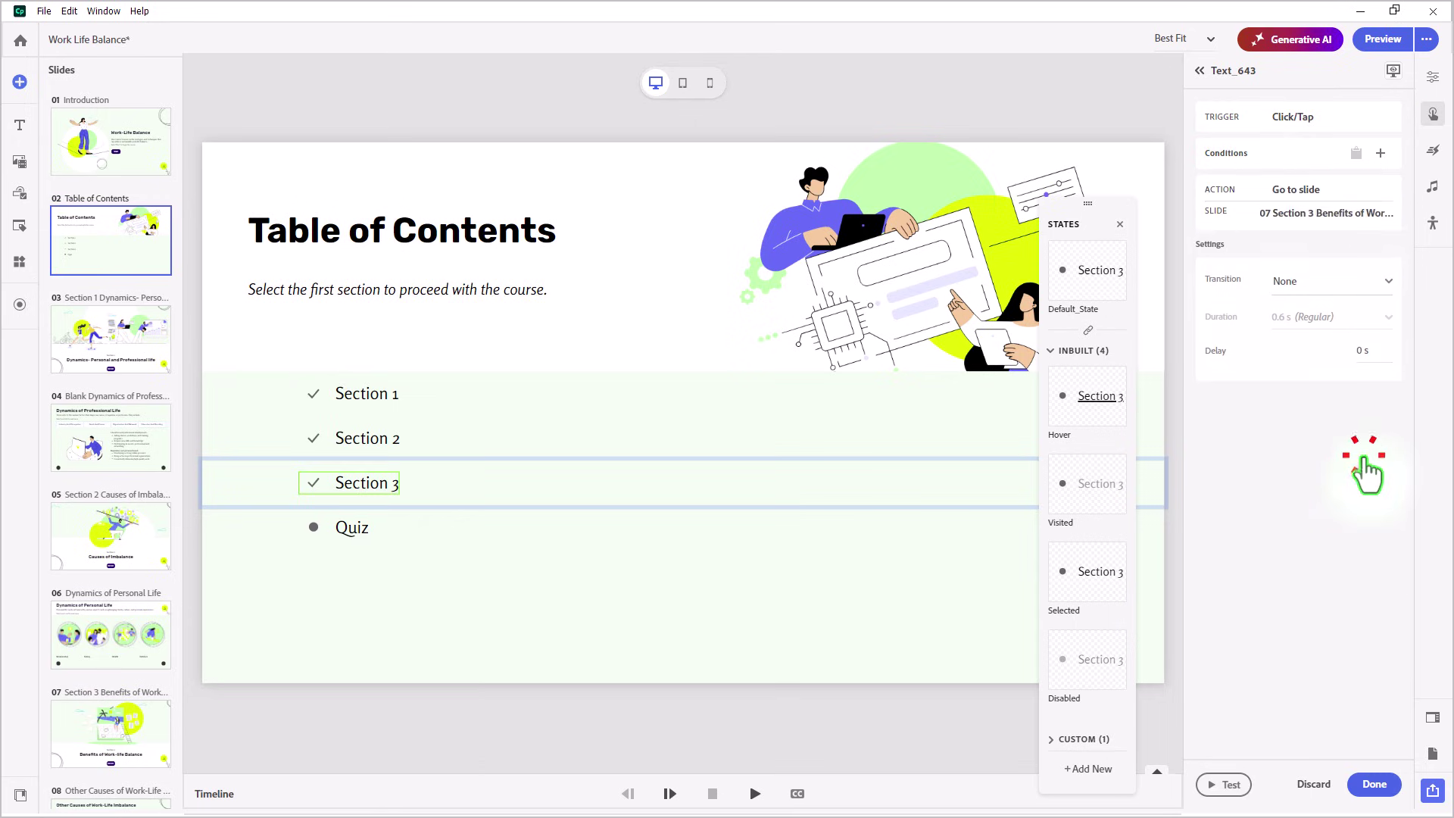
left_click(1377, 784)
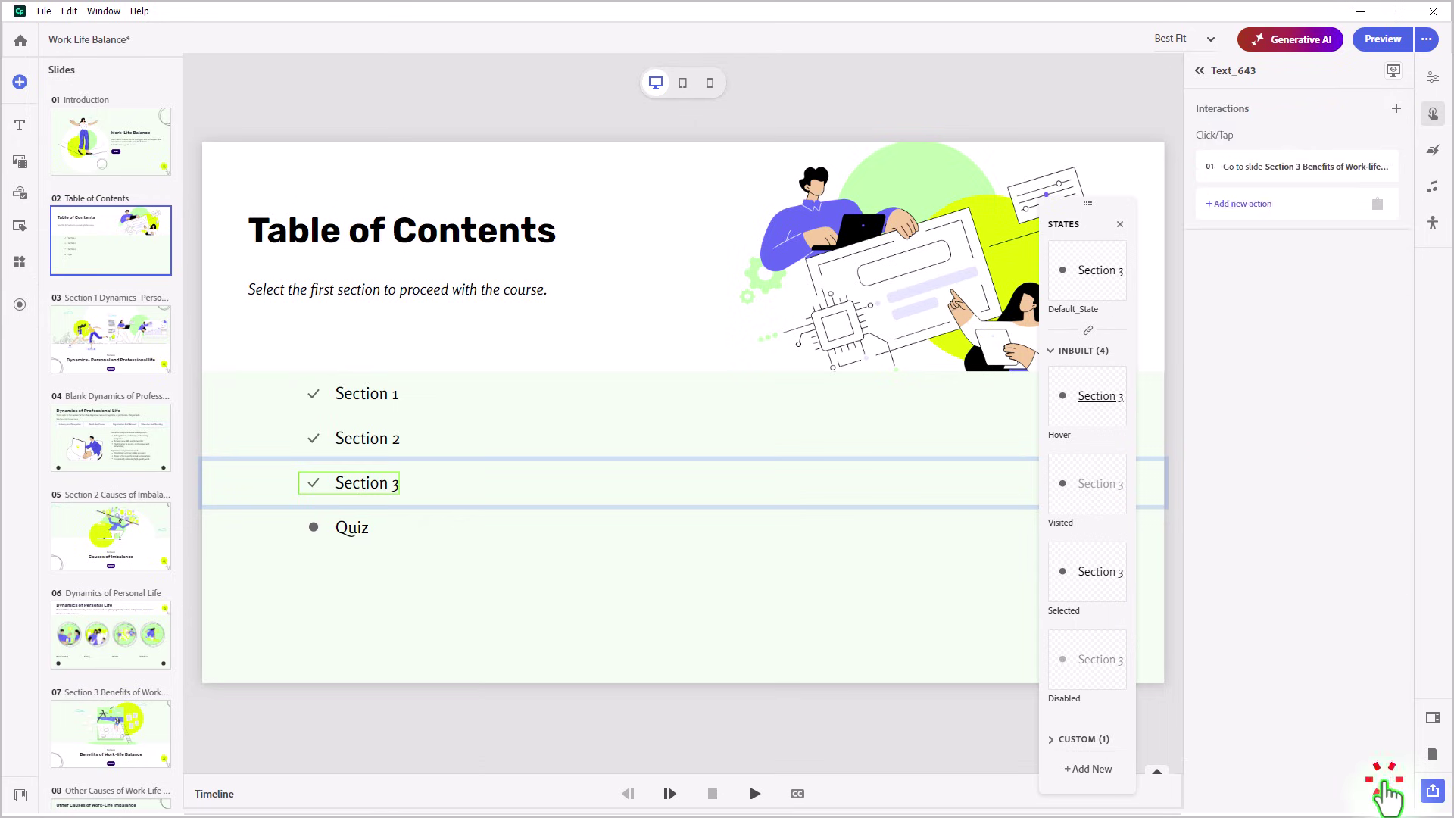
- Add a second action setting Text_643 (Section 3) to its completed state
left_click(1257, 204)
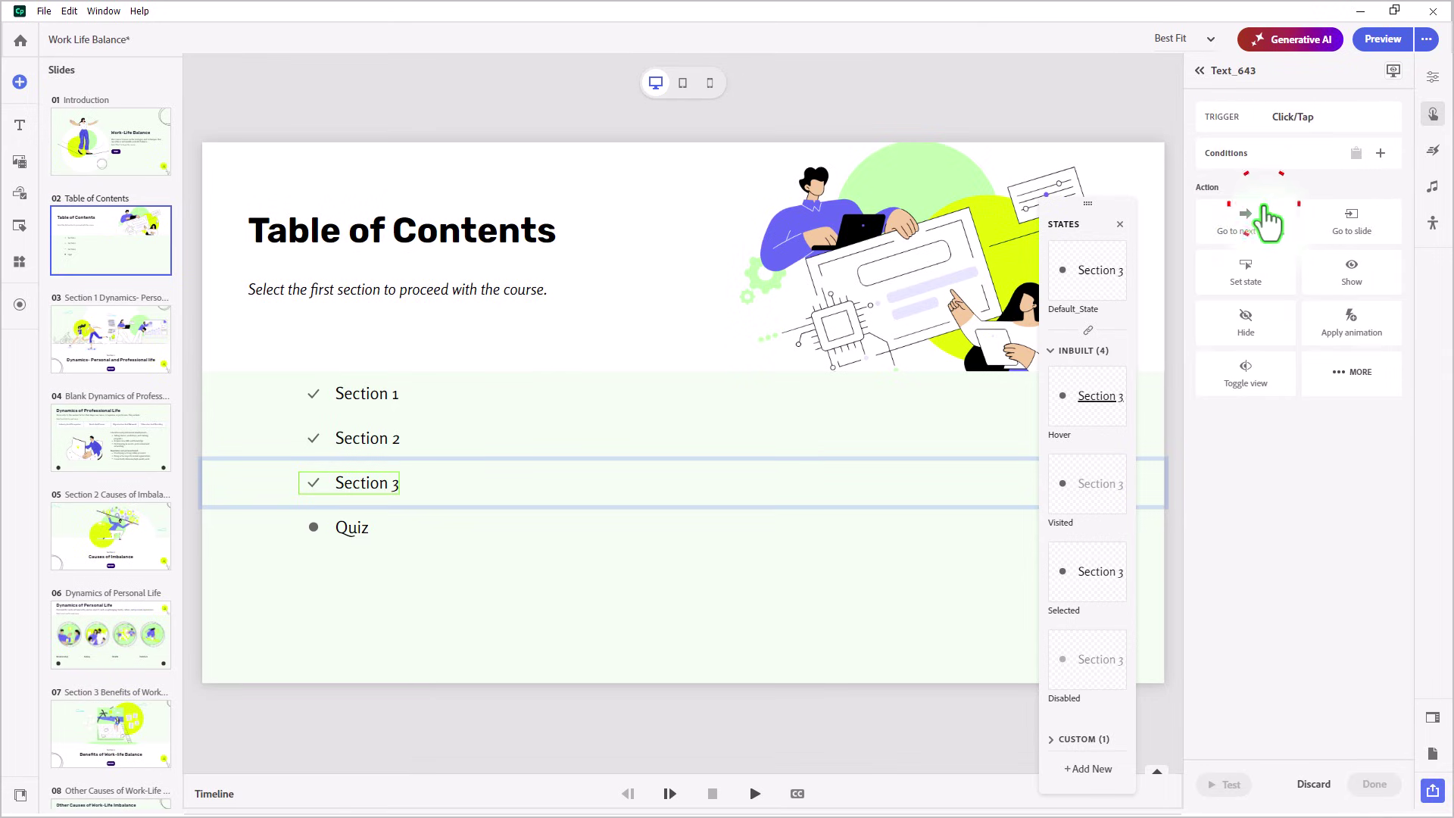
left_click(1272, 282)
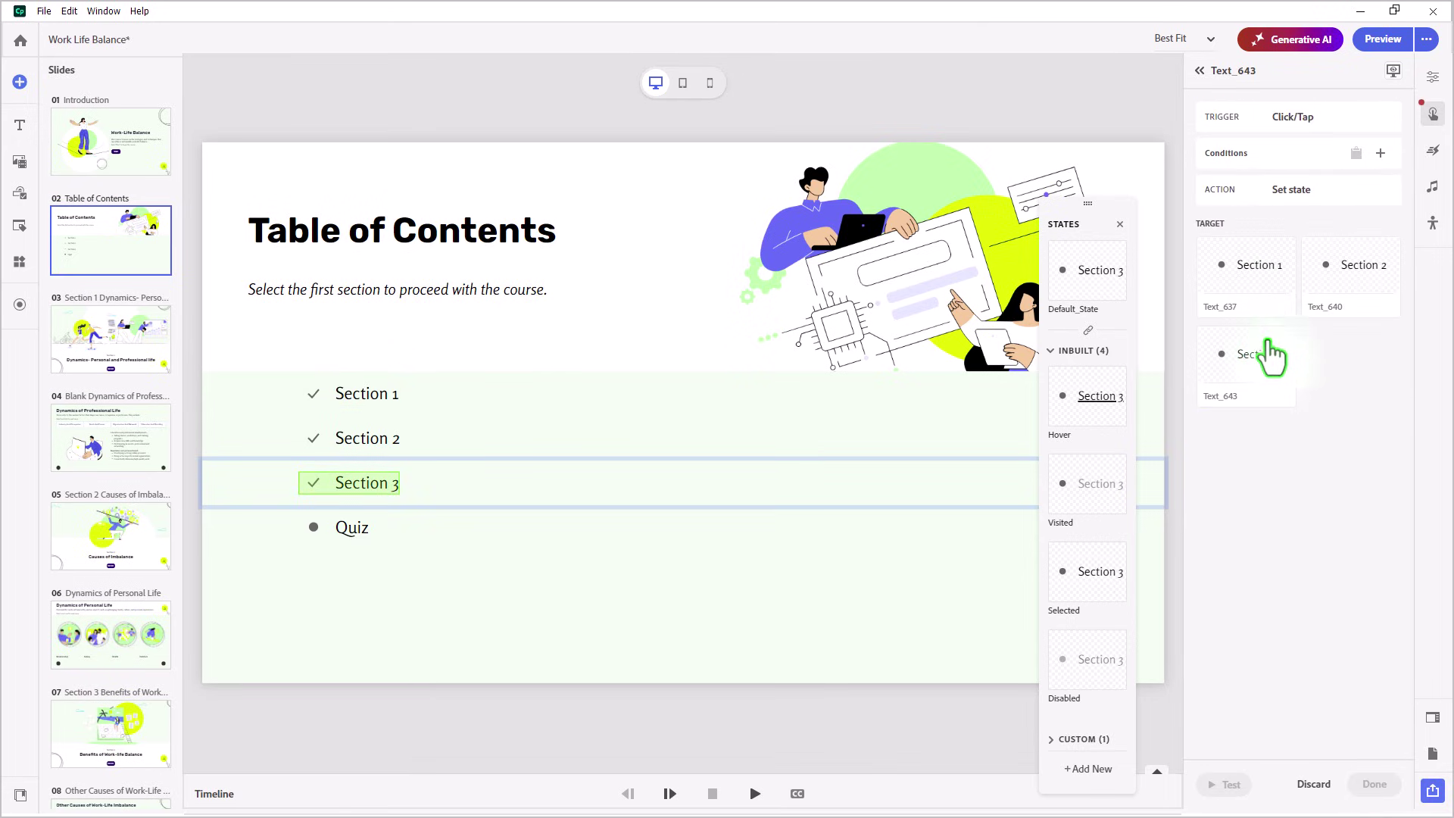
left_click(1373, 339)
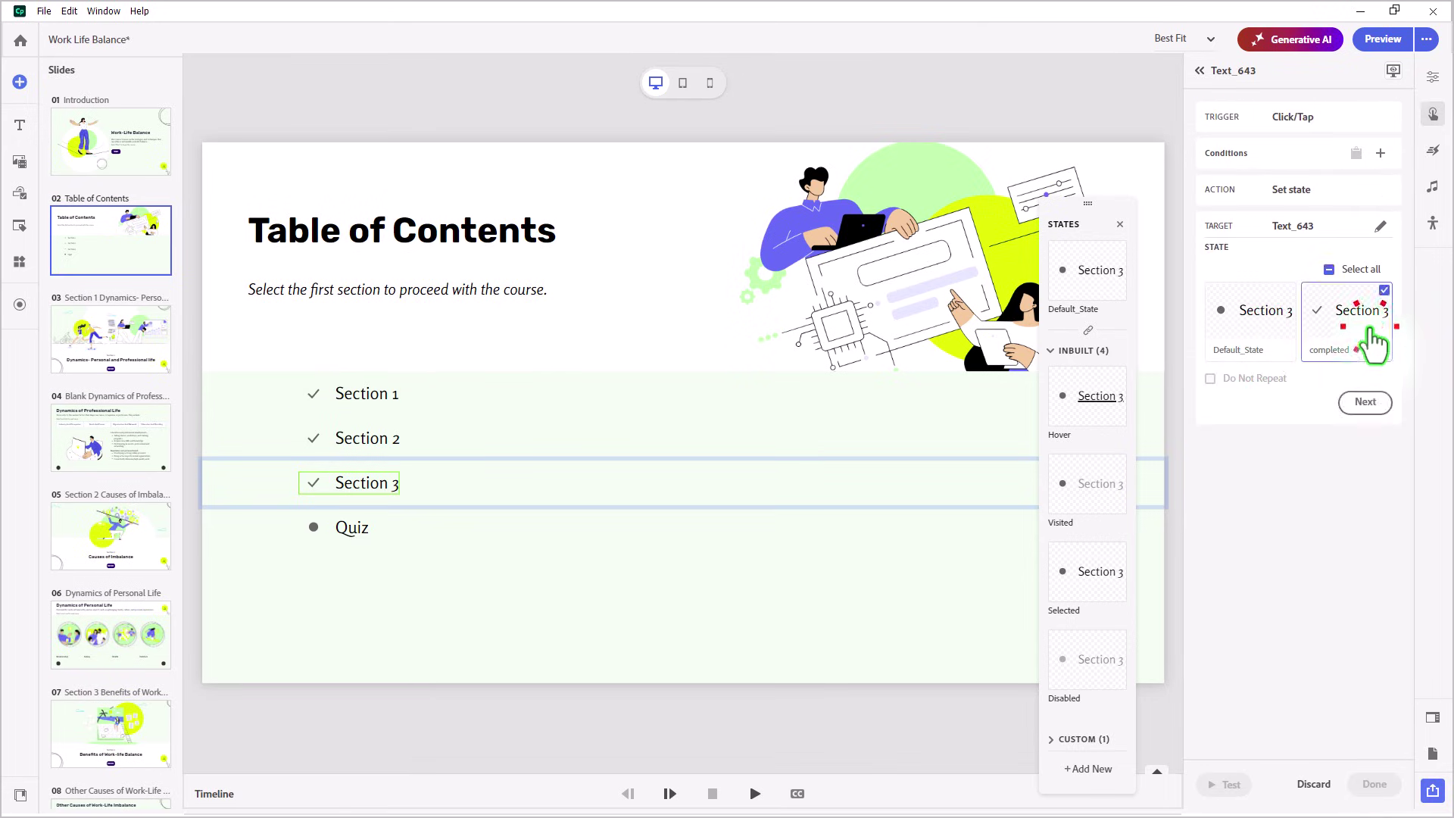
left_click(1365, 402)
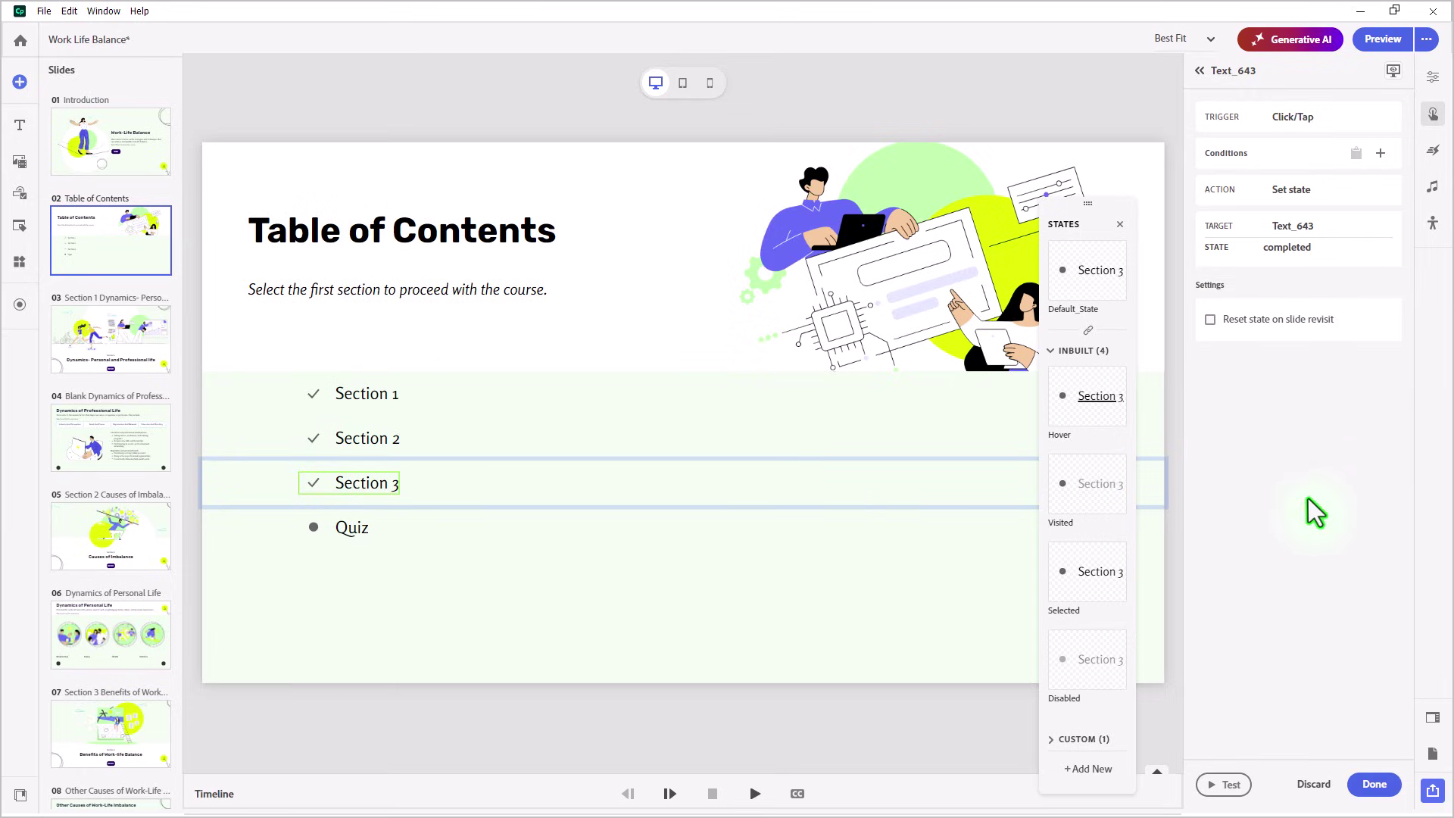
left_click(1367, 781)
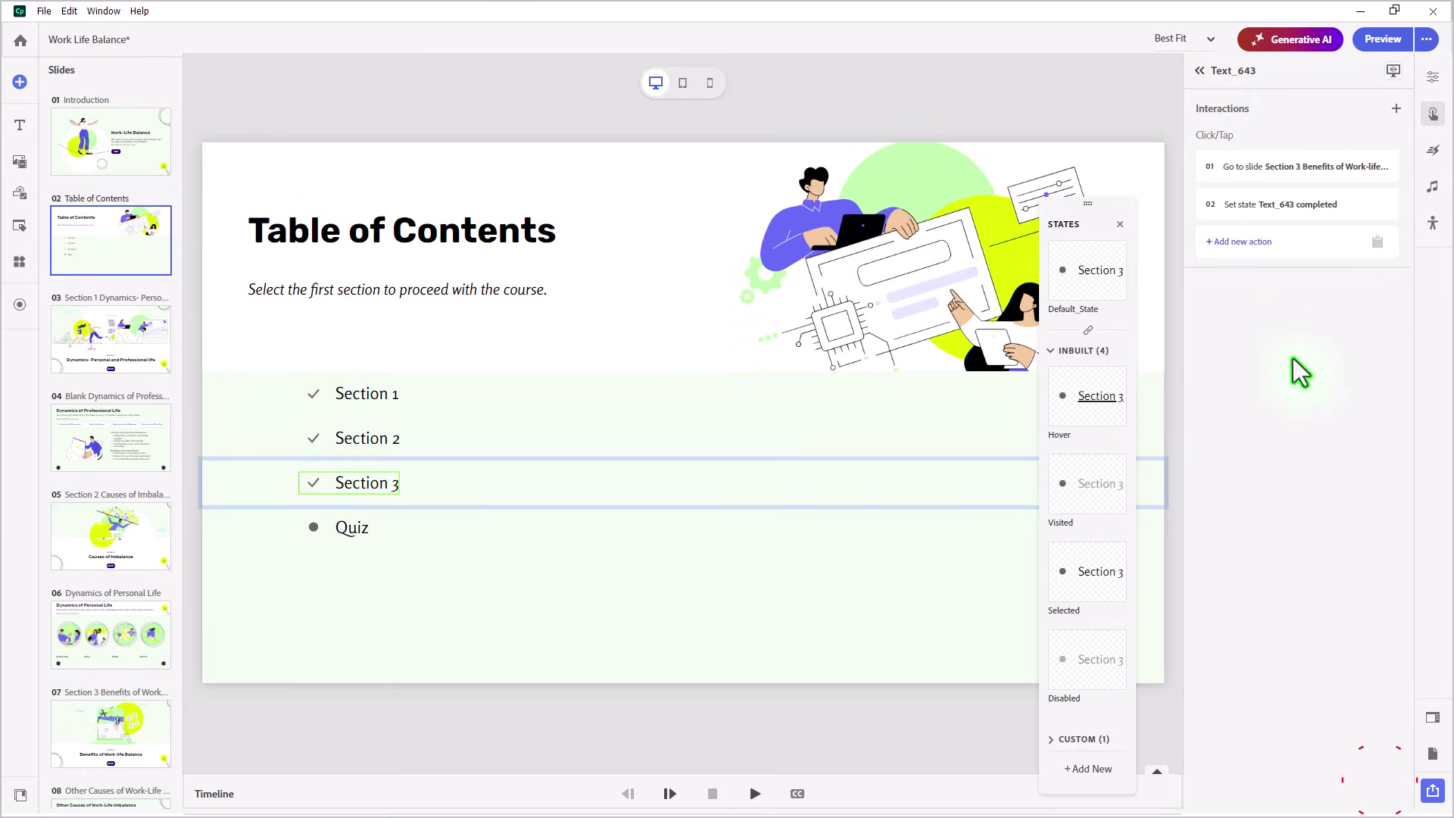
- Give the Quiz entry a Click/Tap interaction that goes to slide 09, Section 4 Wrapping Up
left_click(356, 534)
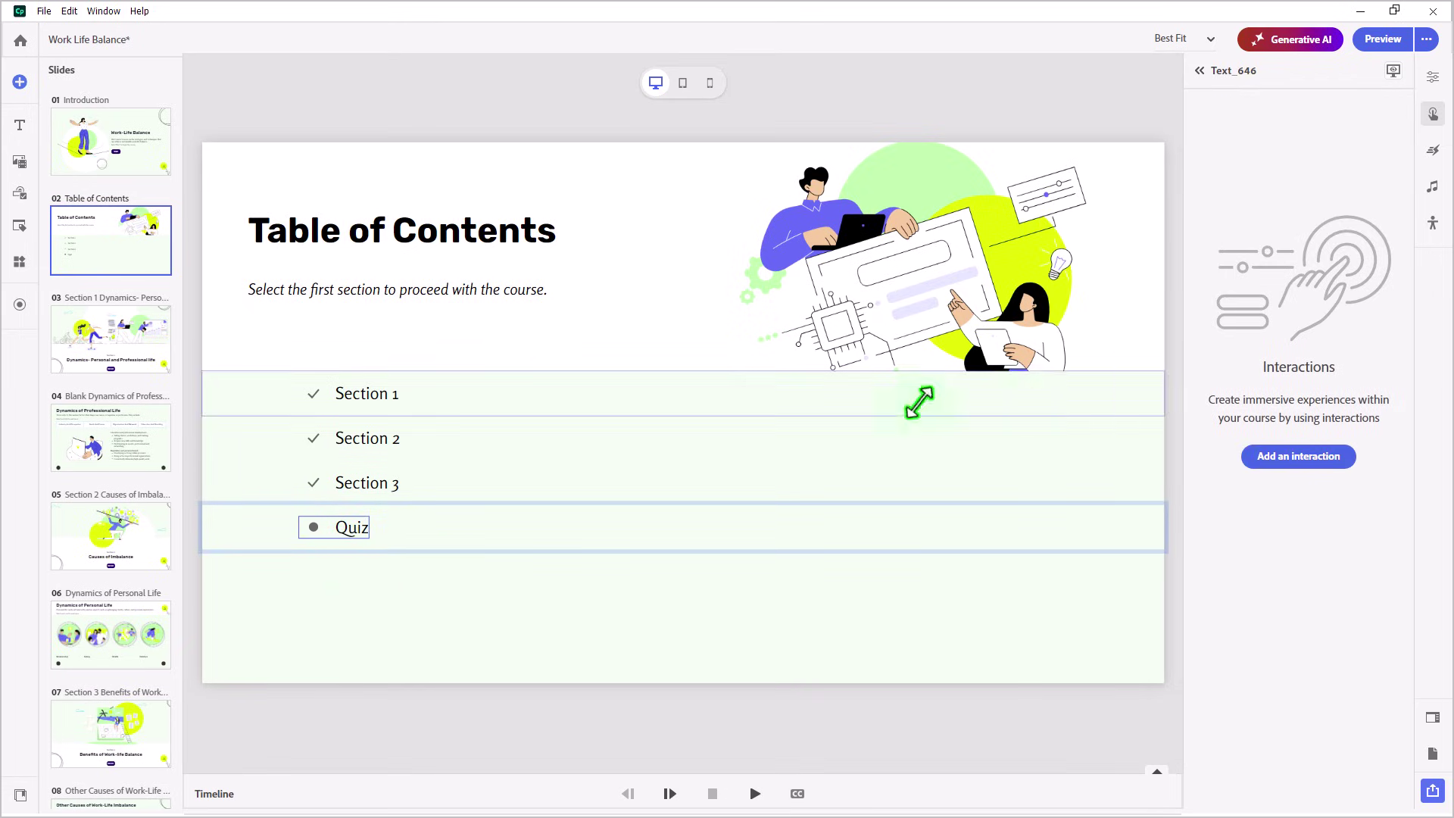
left_click(1310, 458)
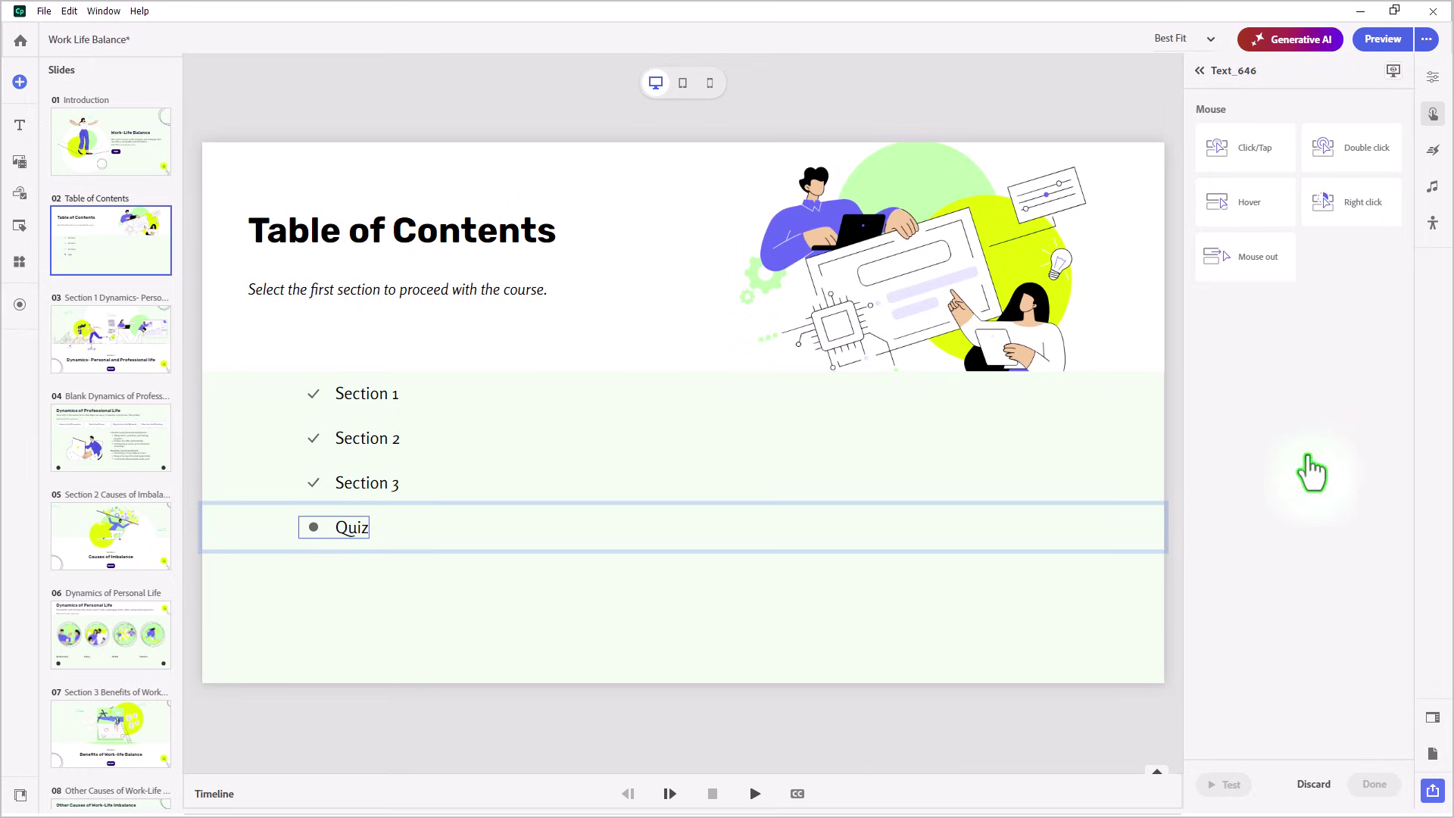
left_click(1272, 155)
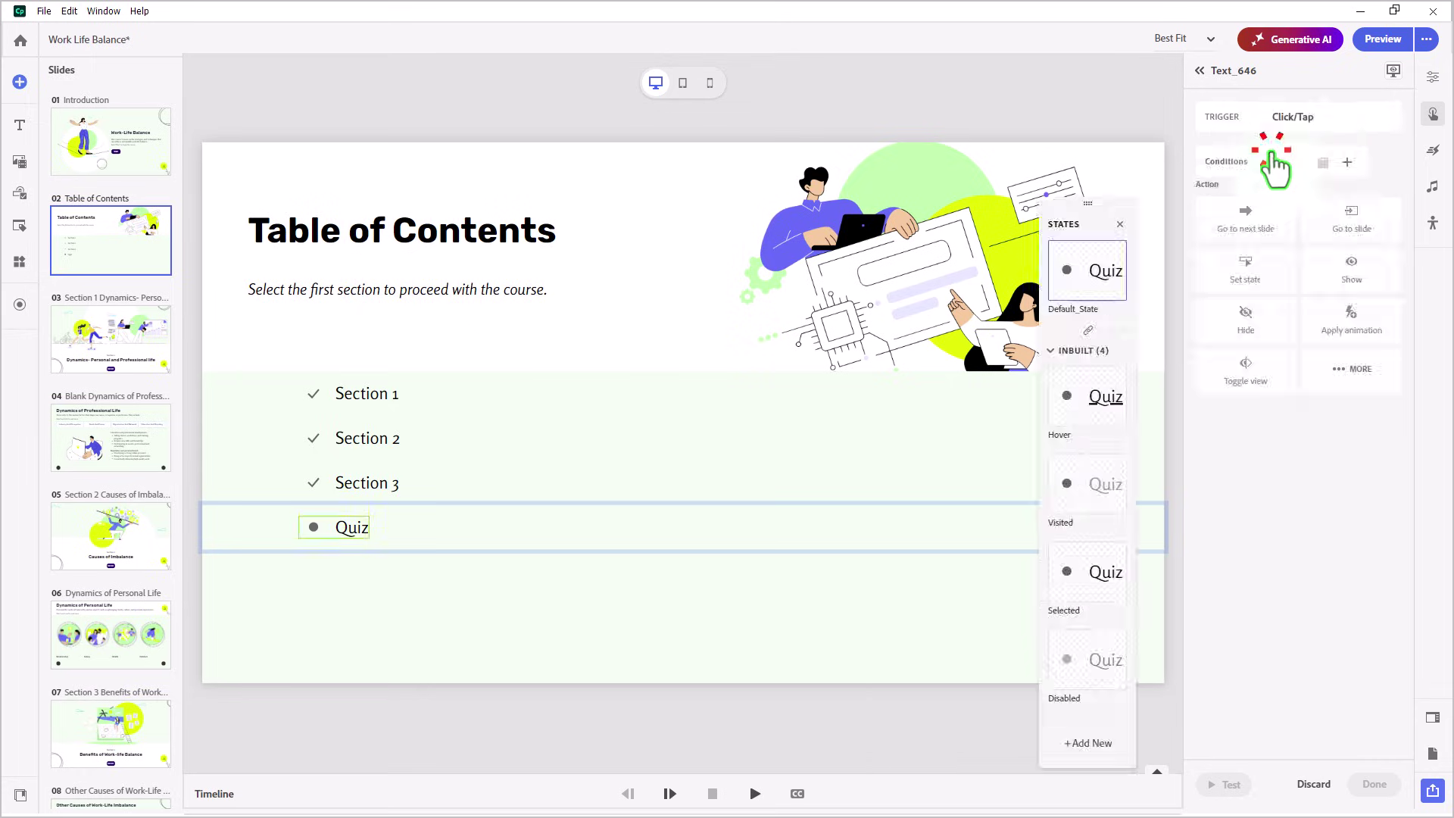
left_click(1353, 228)
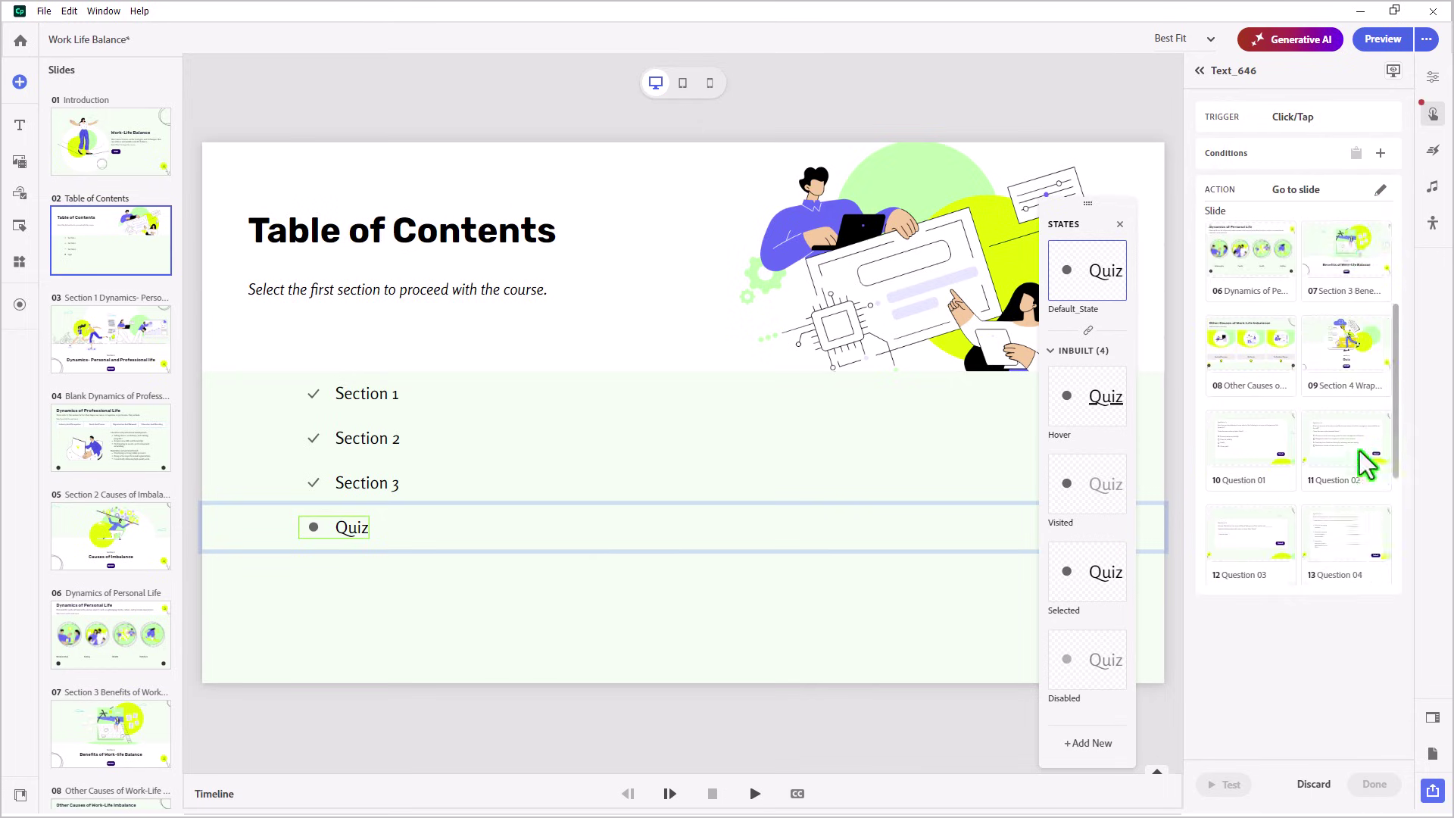
scroll(1359, 454, "down", 5)
scroll(1356, 262, "up", 2)
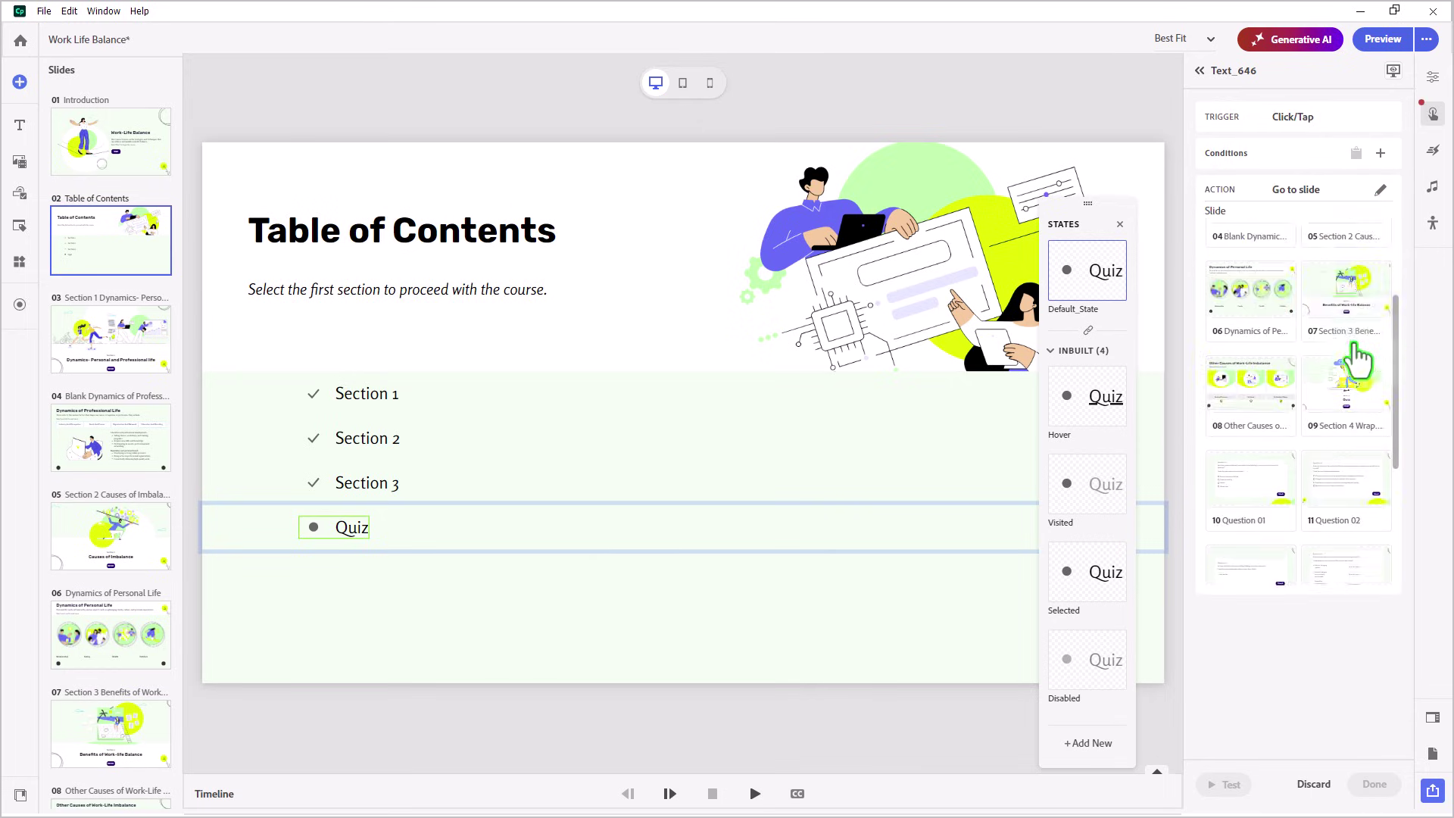
left_click(1356, 405)
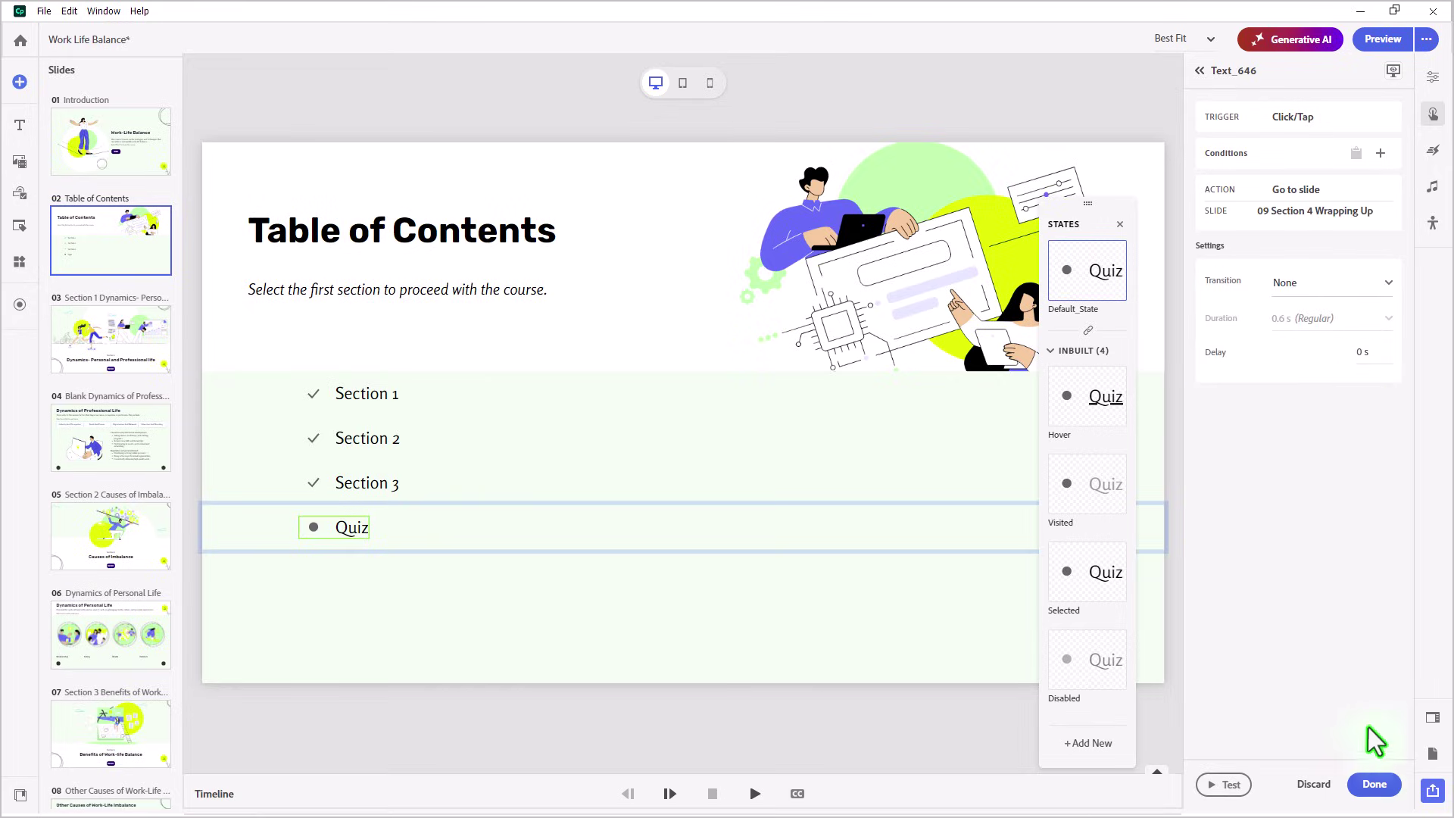
left_click(1374, 785)
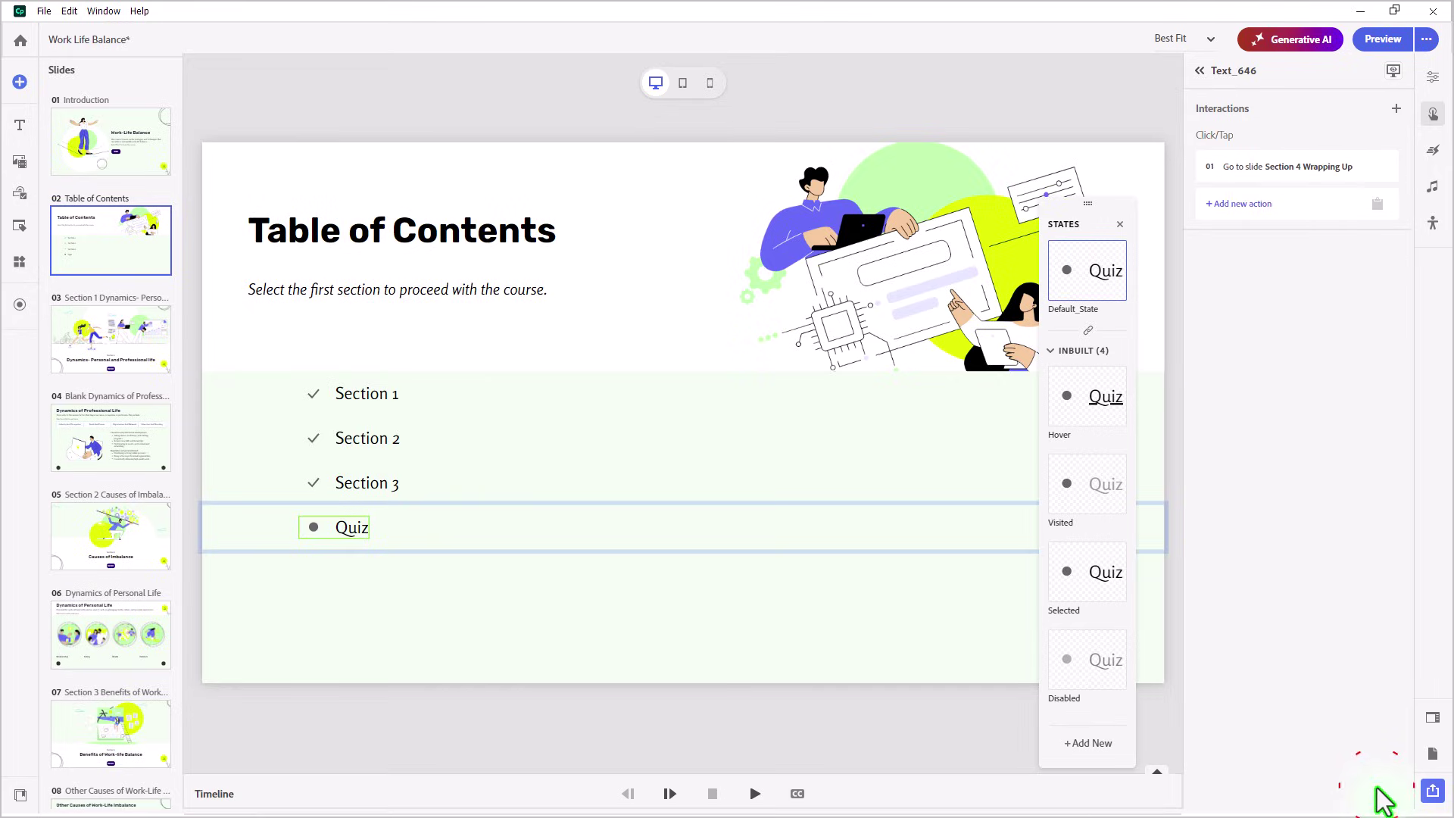
left_click(939, 727)
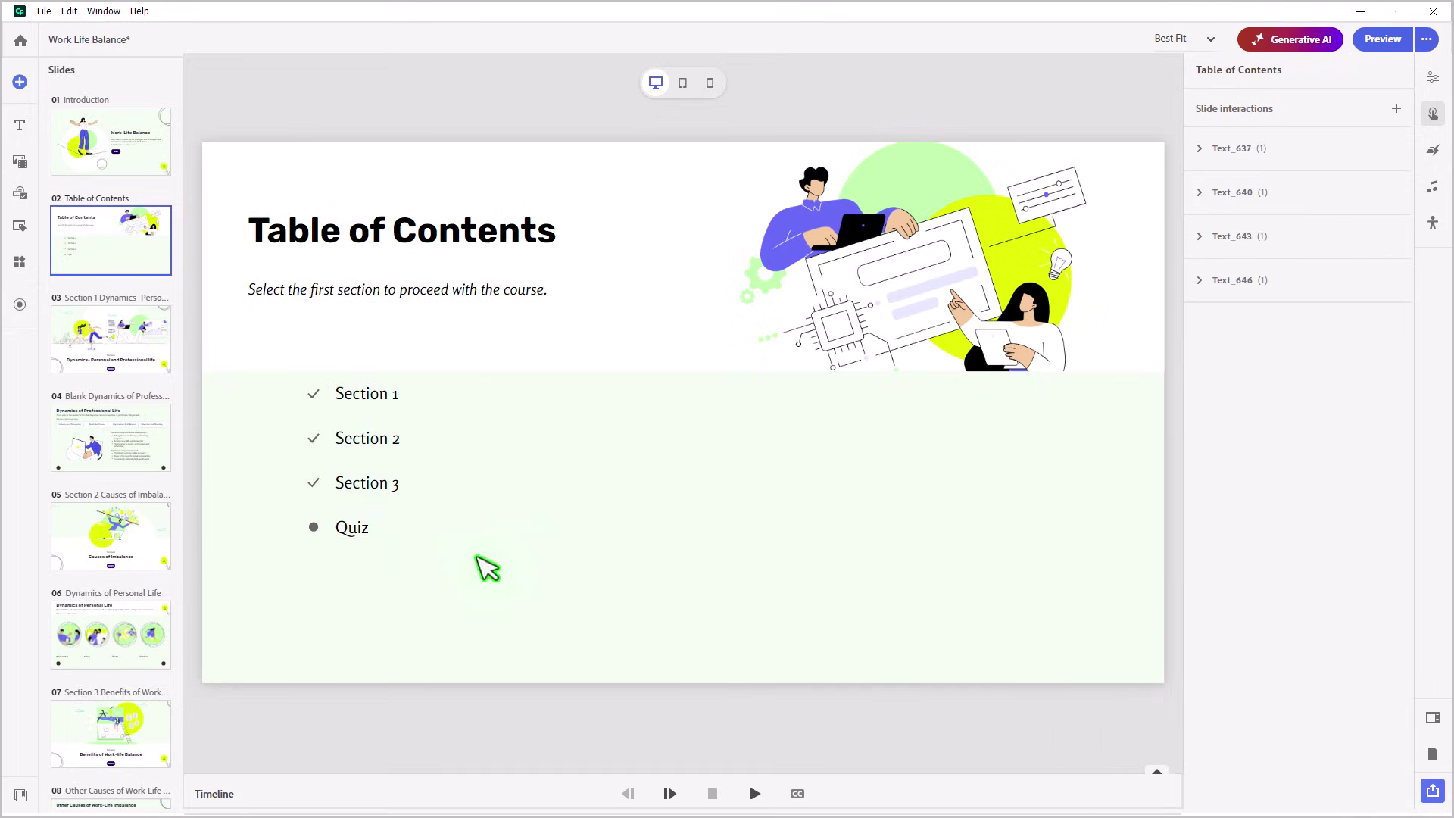
left_click(355, 528)
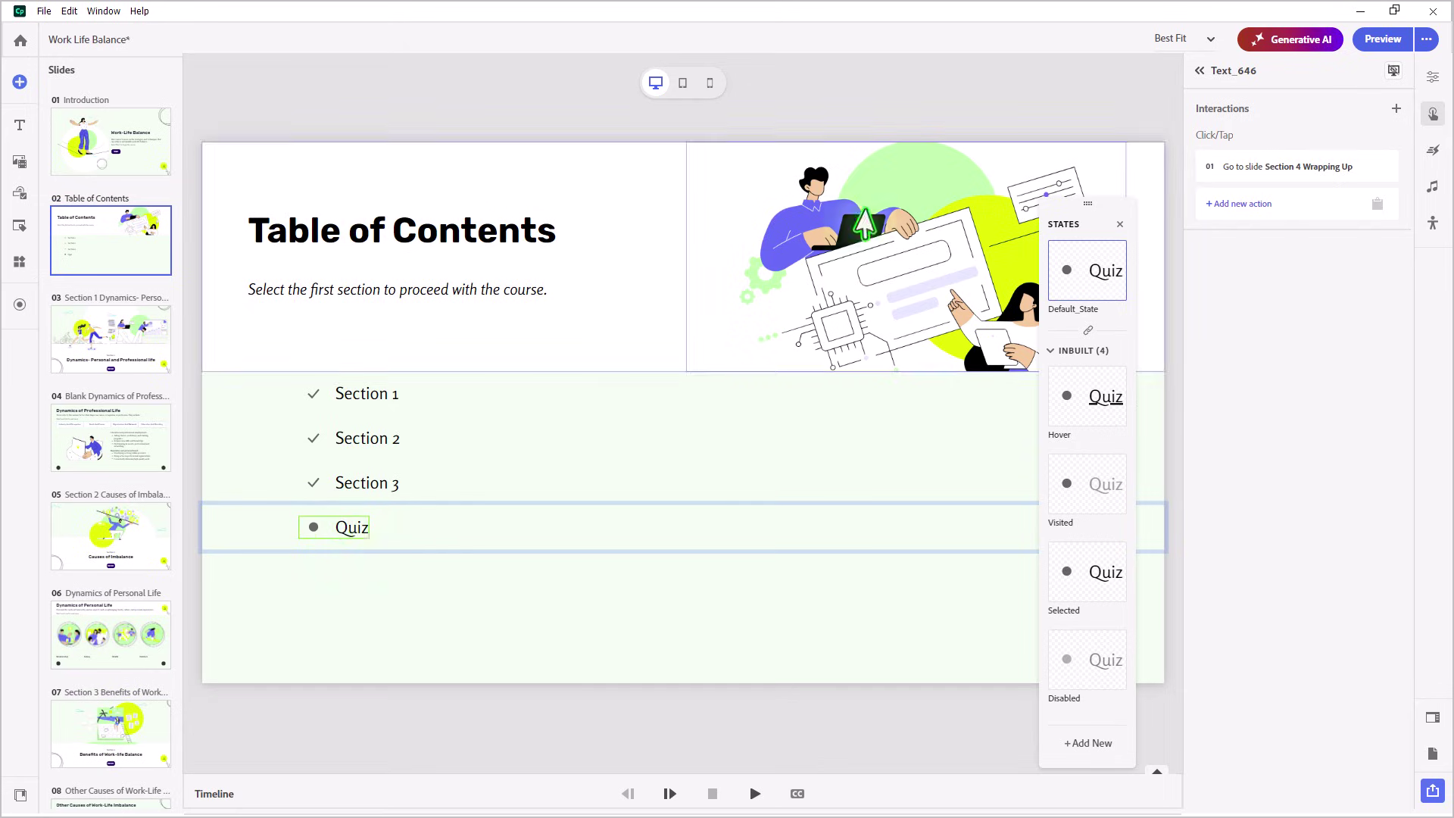
left_click(958, 98)
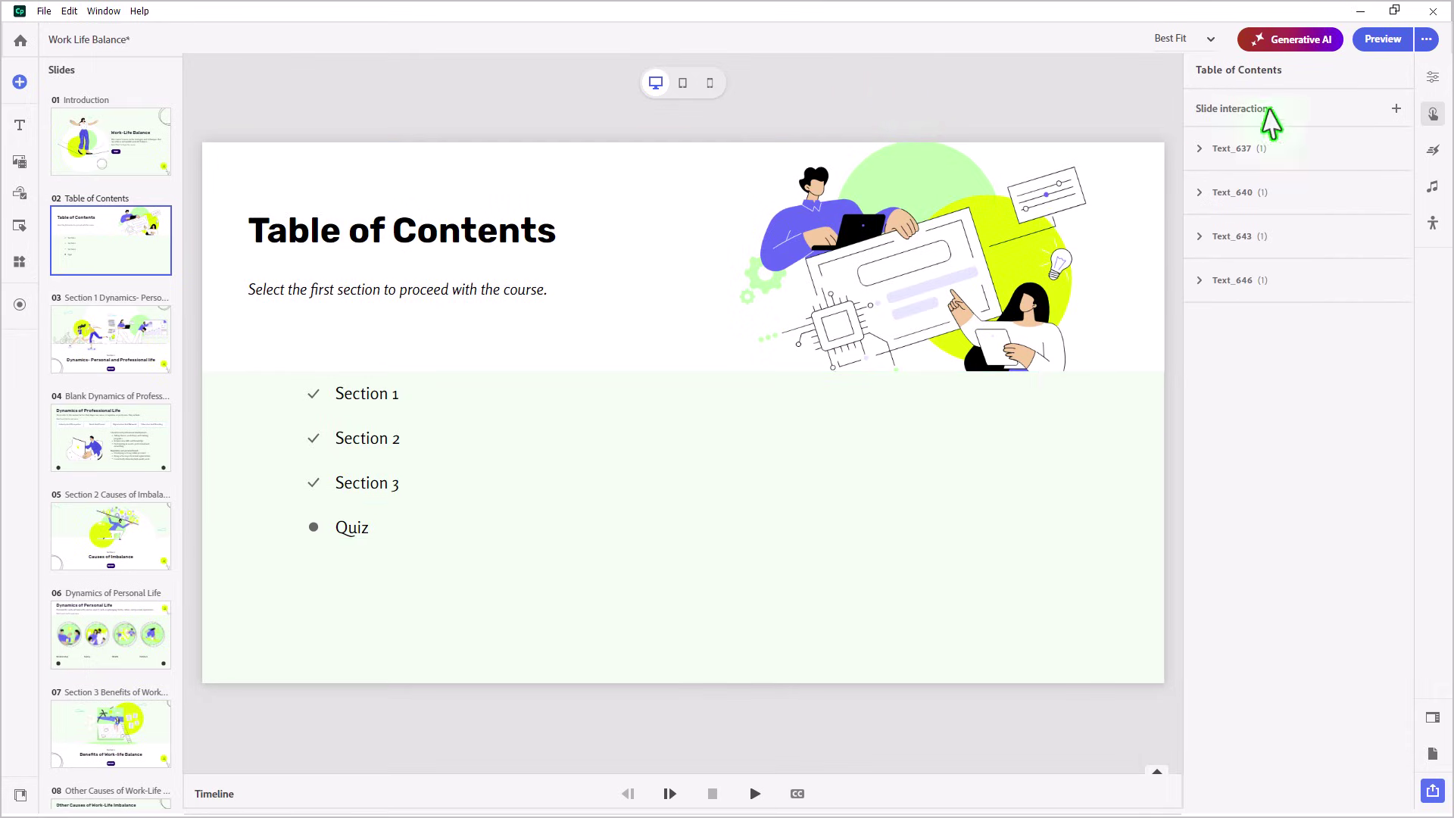
- Add a Slide Enter interaction with a Custom states condition: Text_637's completed state is Viewed
left_click(1396, 110)
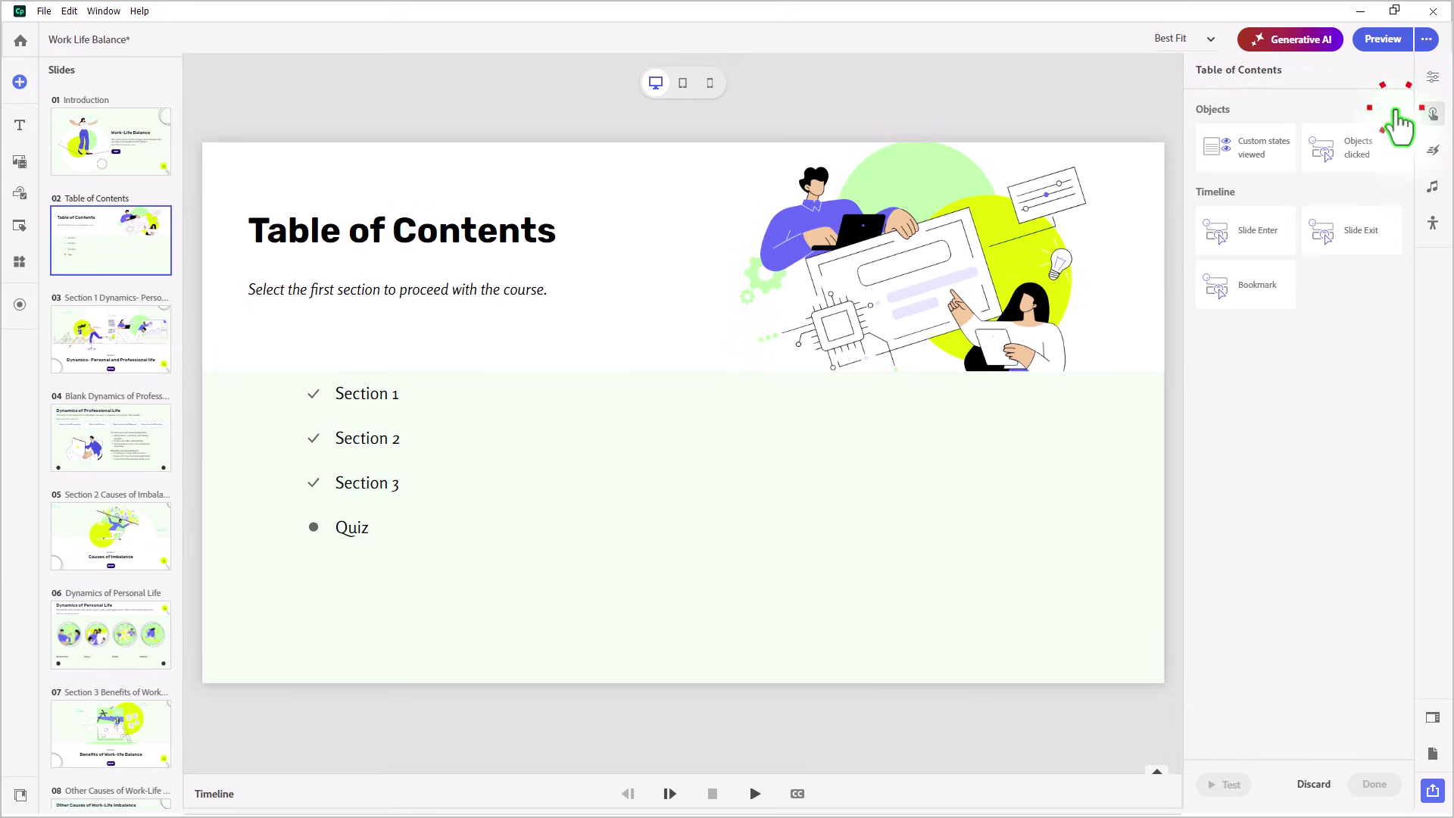
left_click(1253, 233)
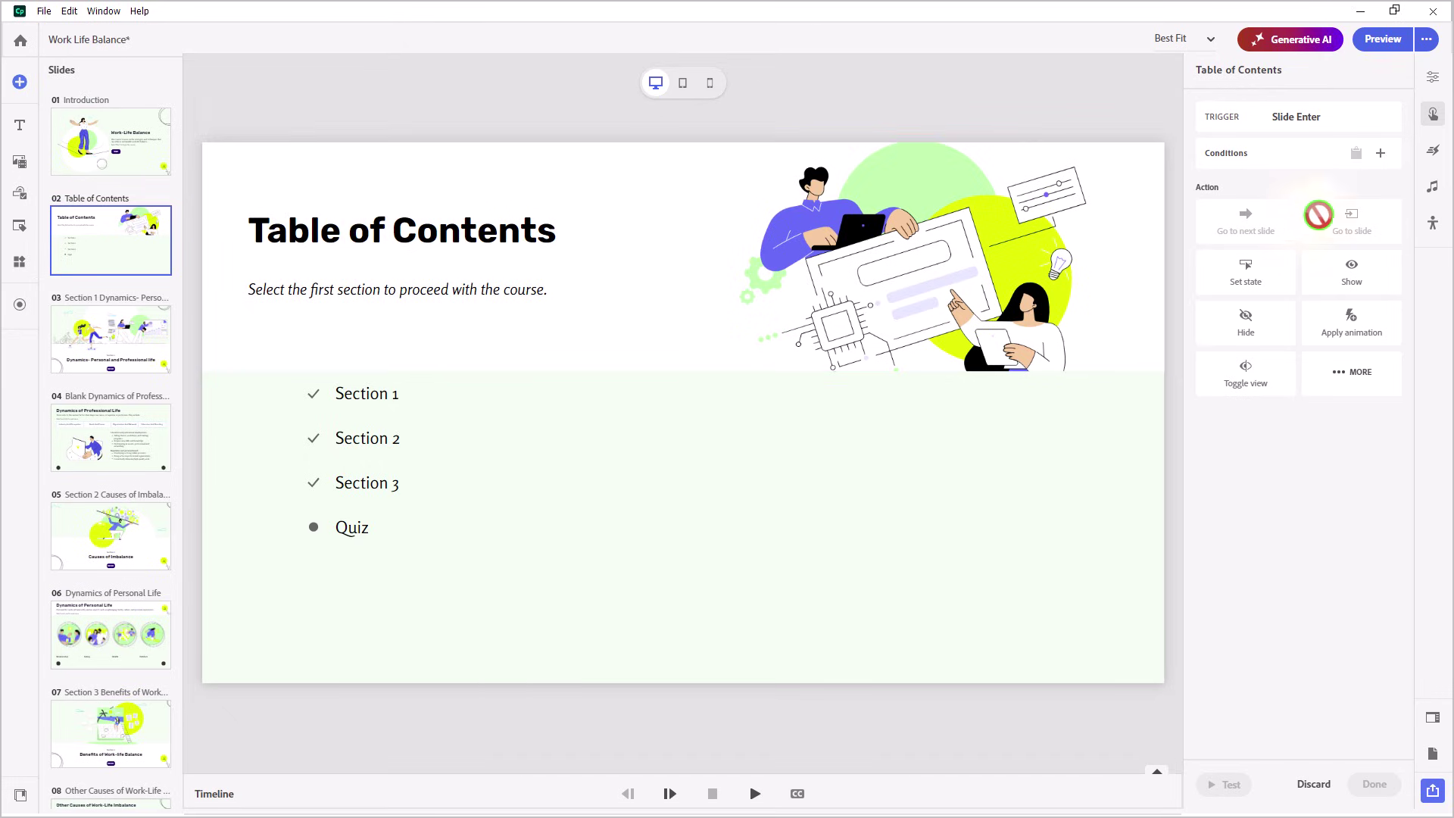
left_click(1380, 154)
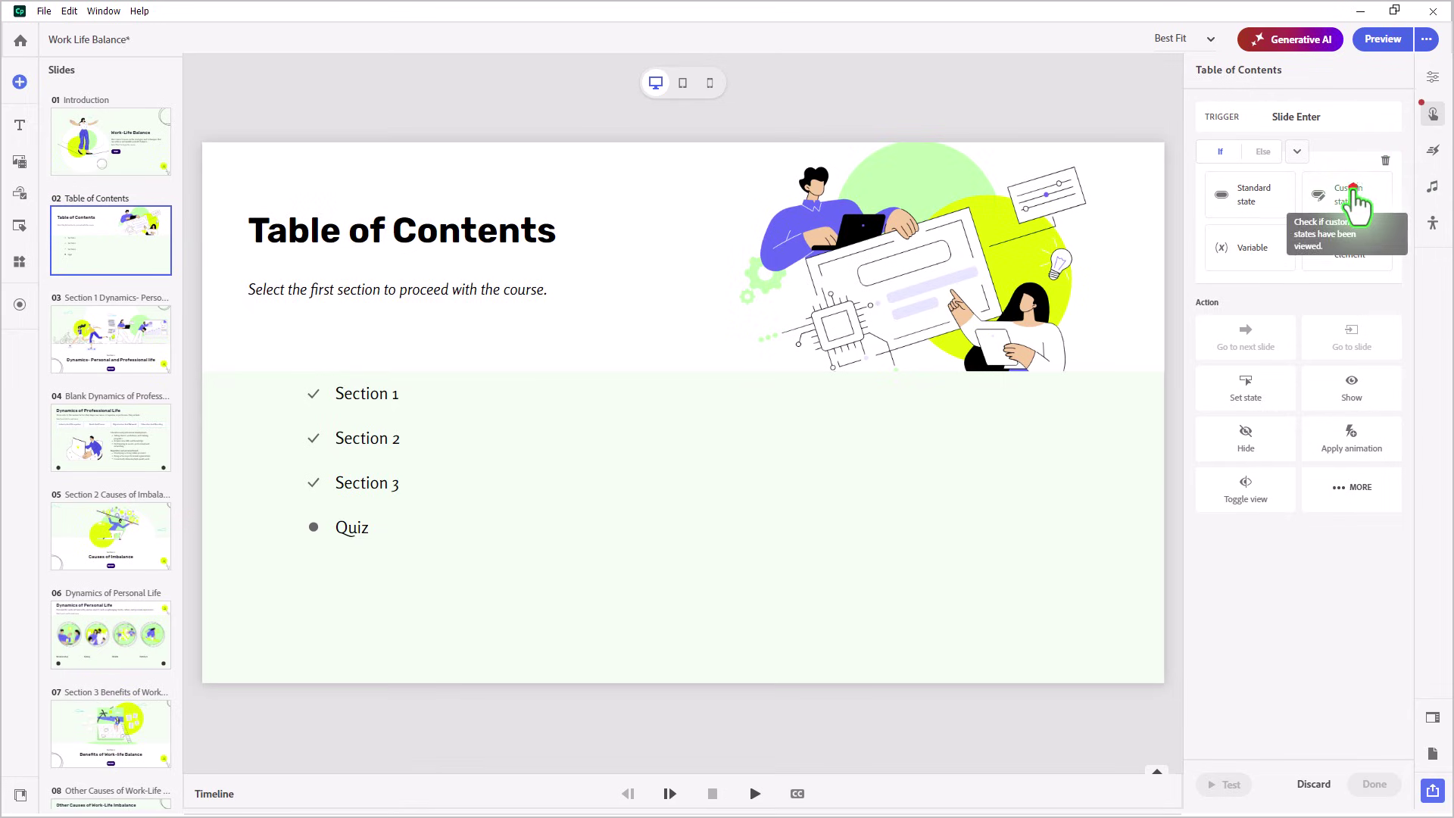
left_click(1353, 189)
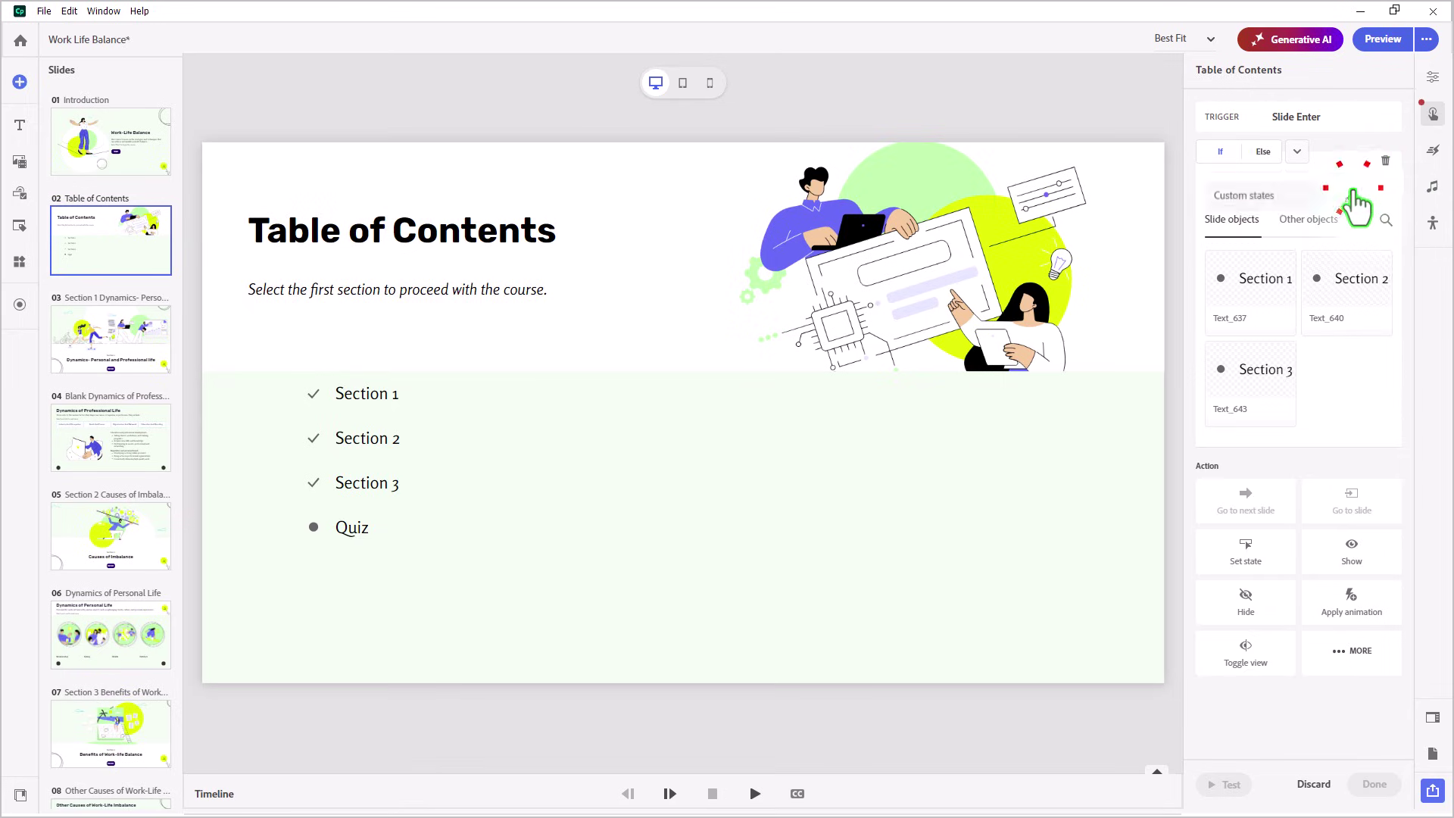
left_click(1246, 292)
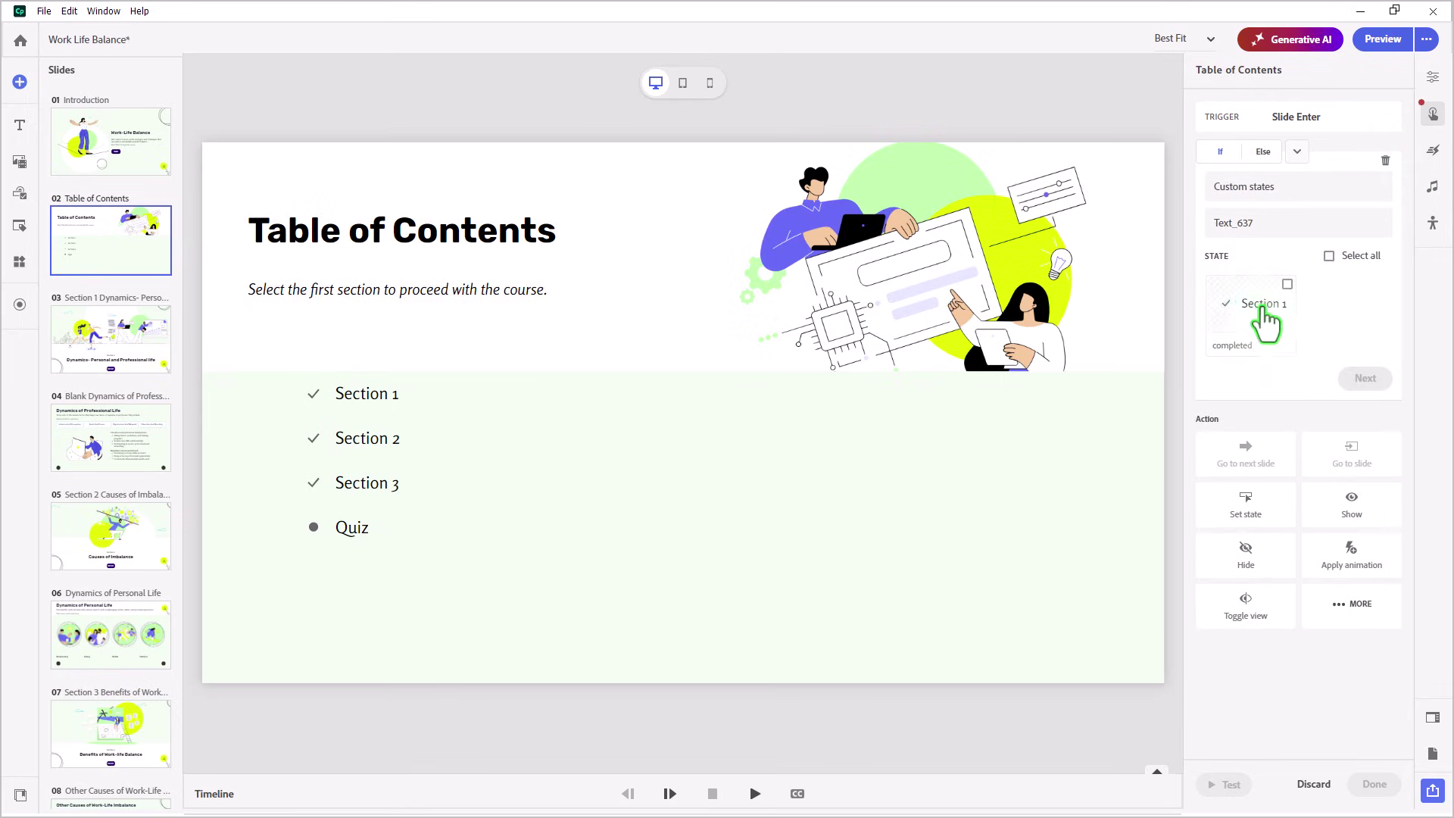
left_click(1259, 309)
left_click(1362, 415)
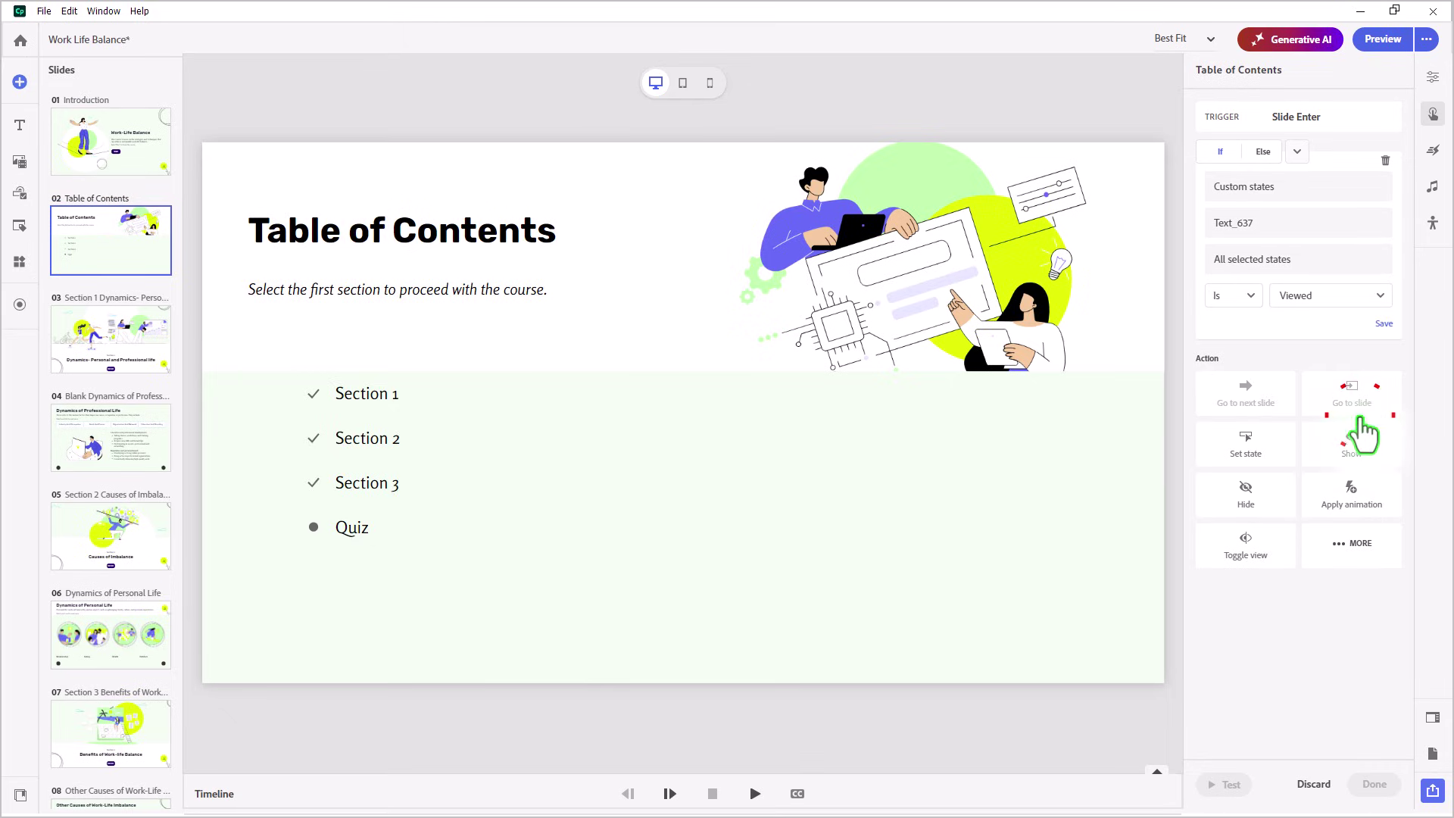
left_click(1384, 322)
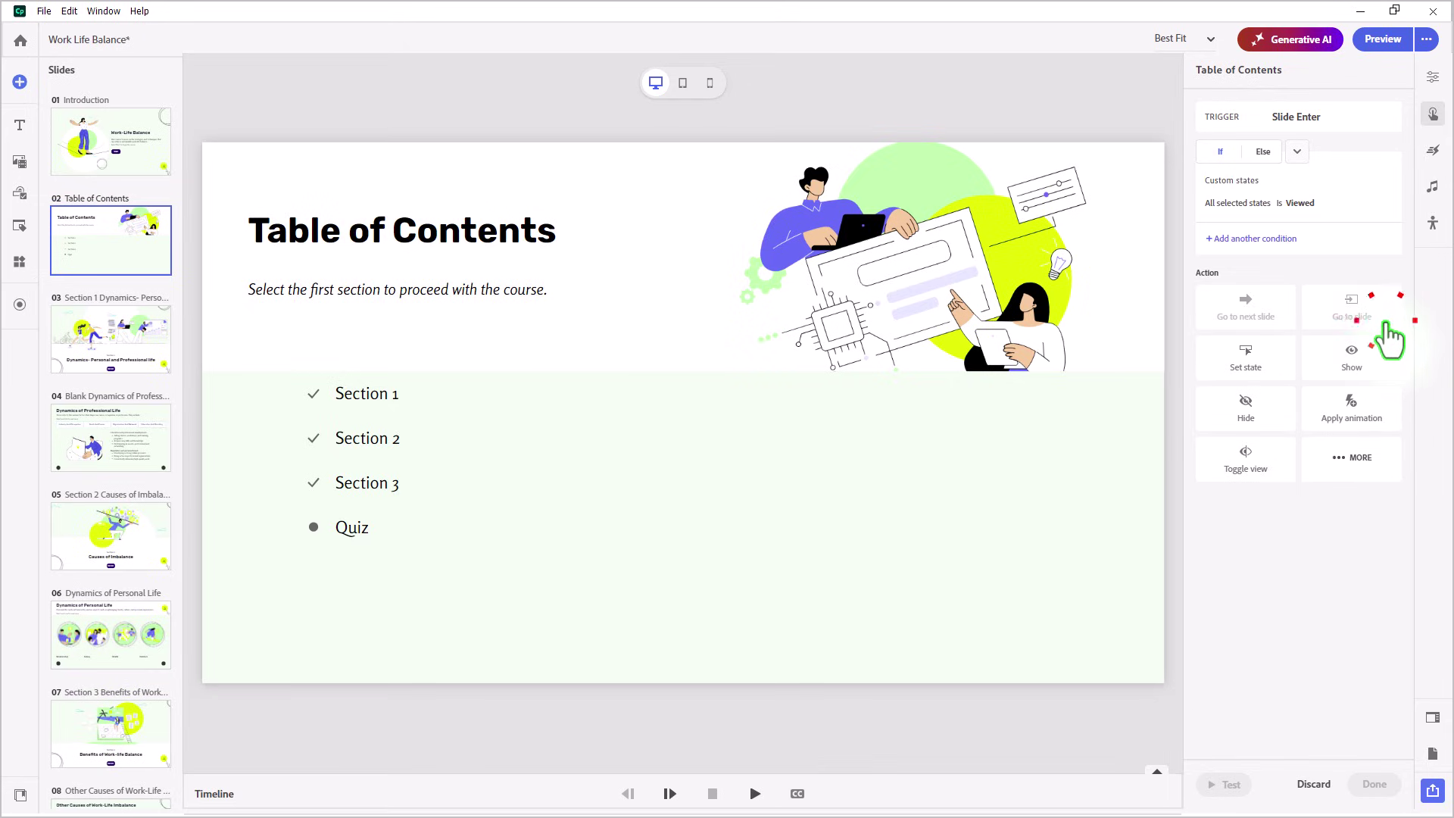
- Add Viewed conditions on Section 2's and Section 3's completed states
left_click(1259, 238)
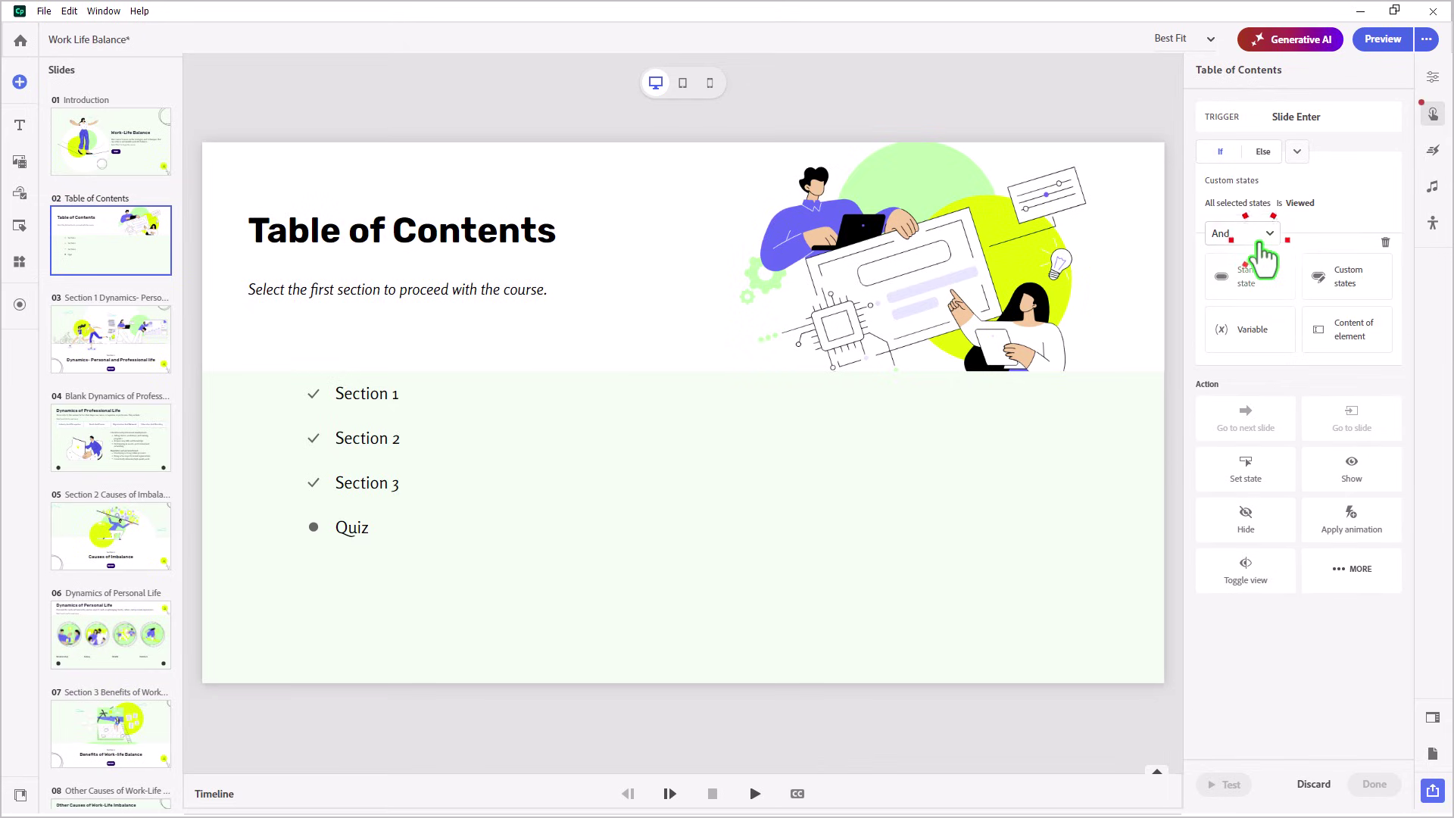
left_click(1333, 279)
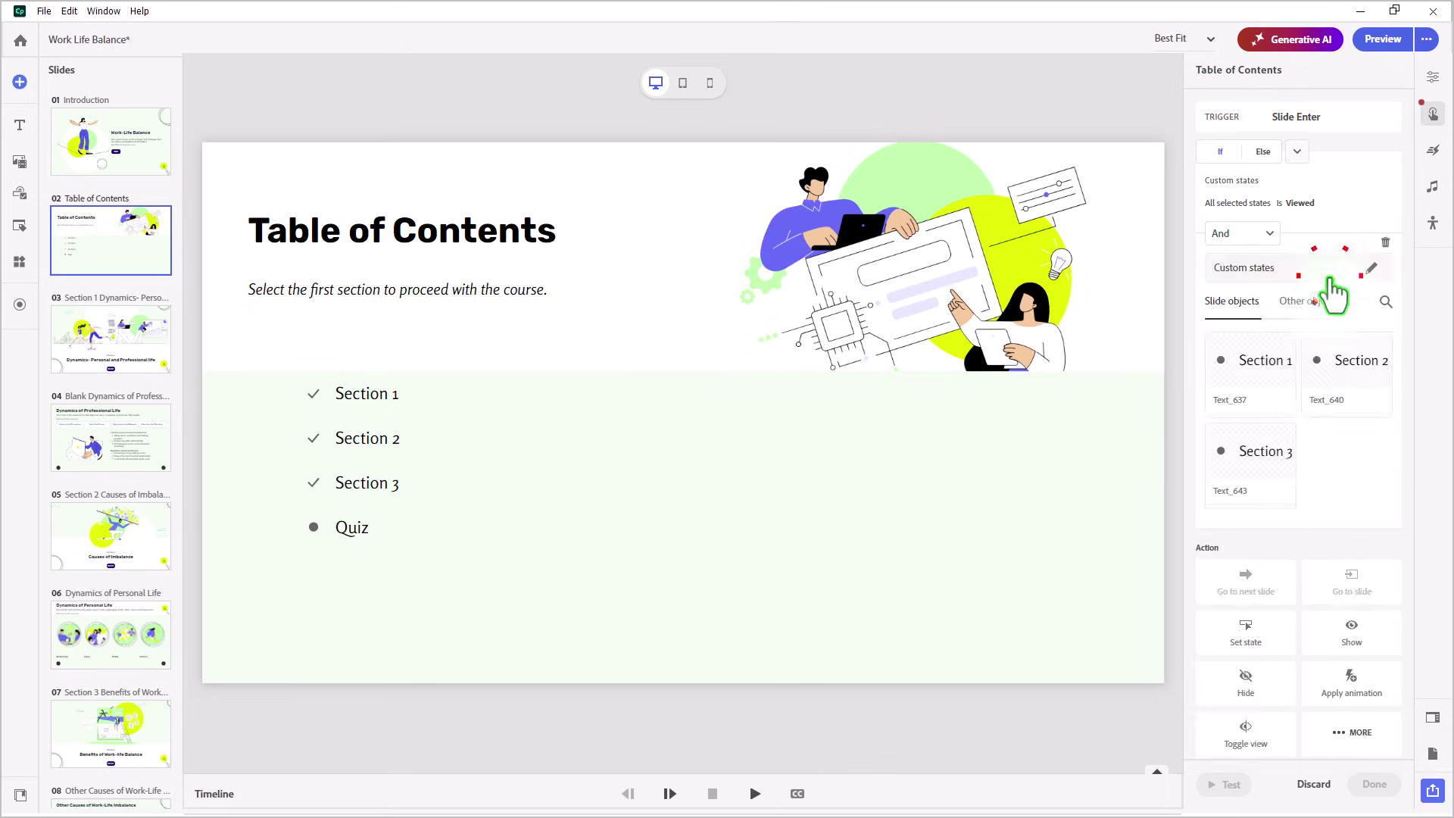
left_click(1355, 370)
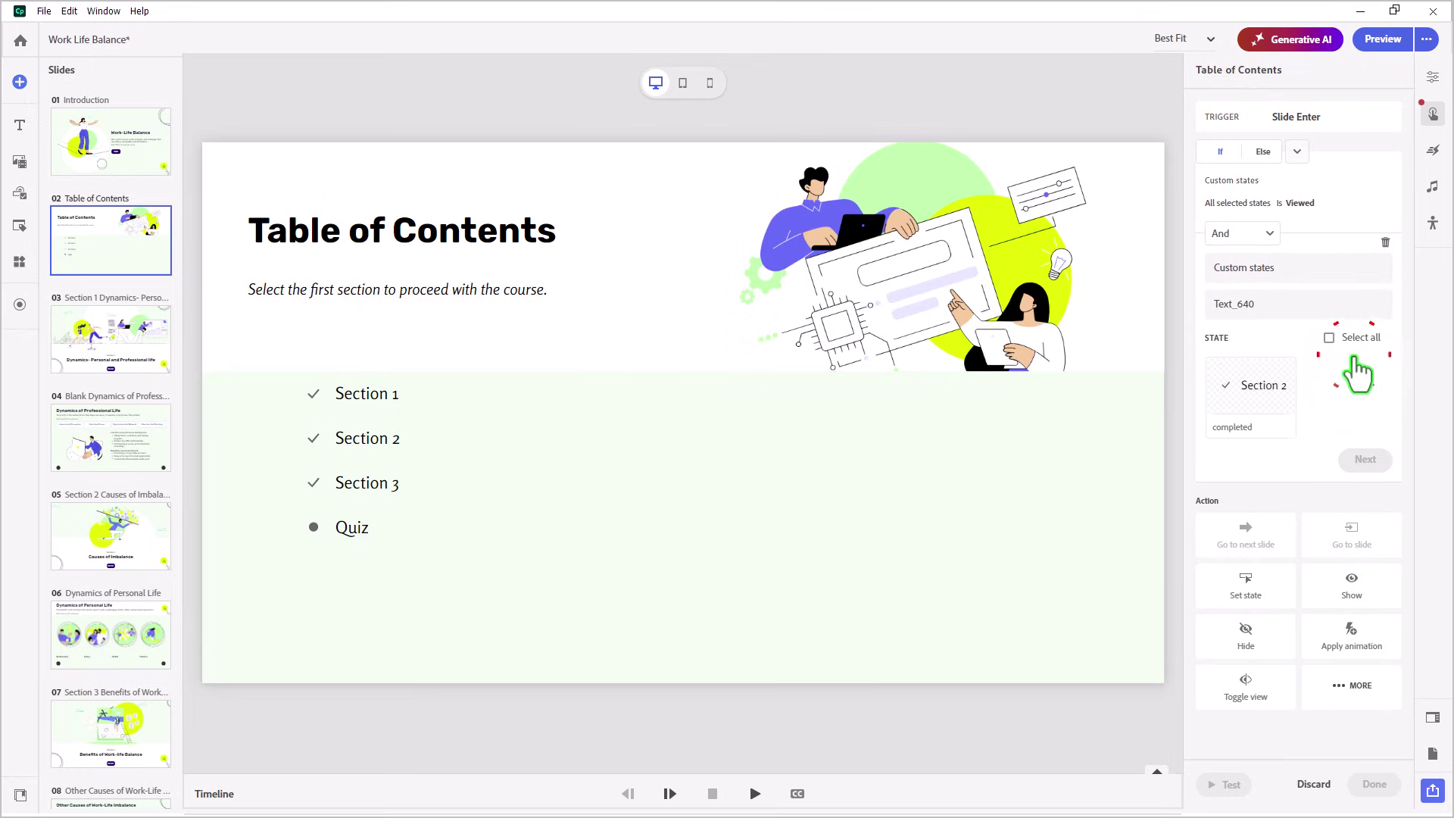
left_click(1279, 415)
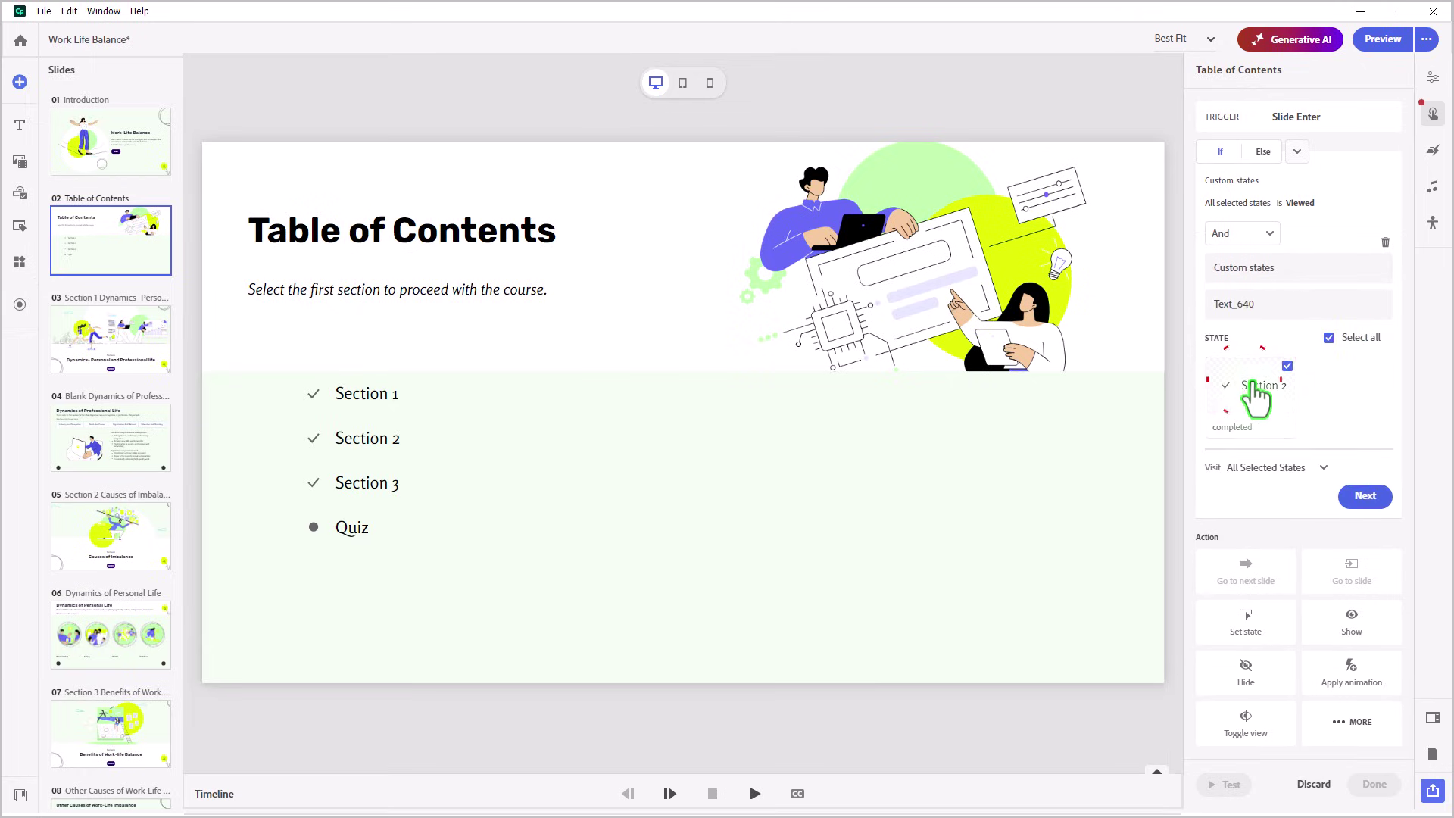
left_click(1365, 497)
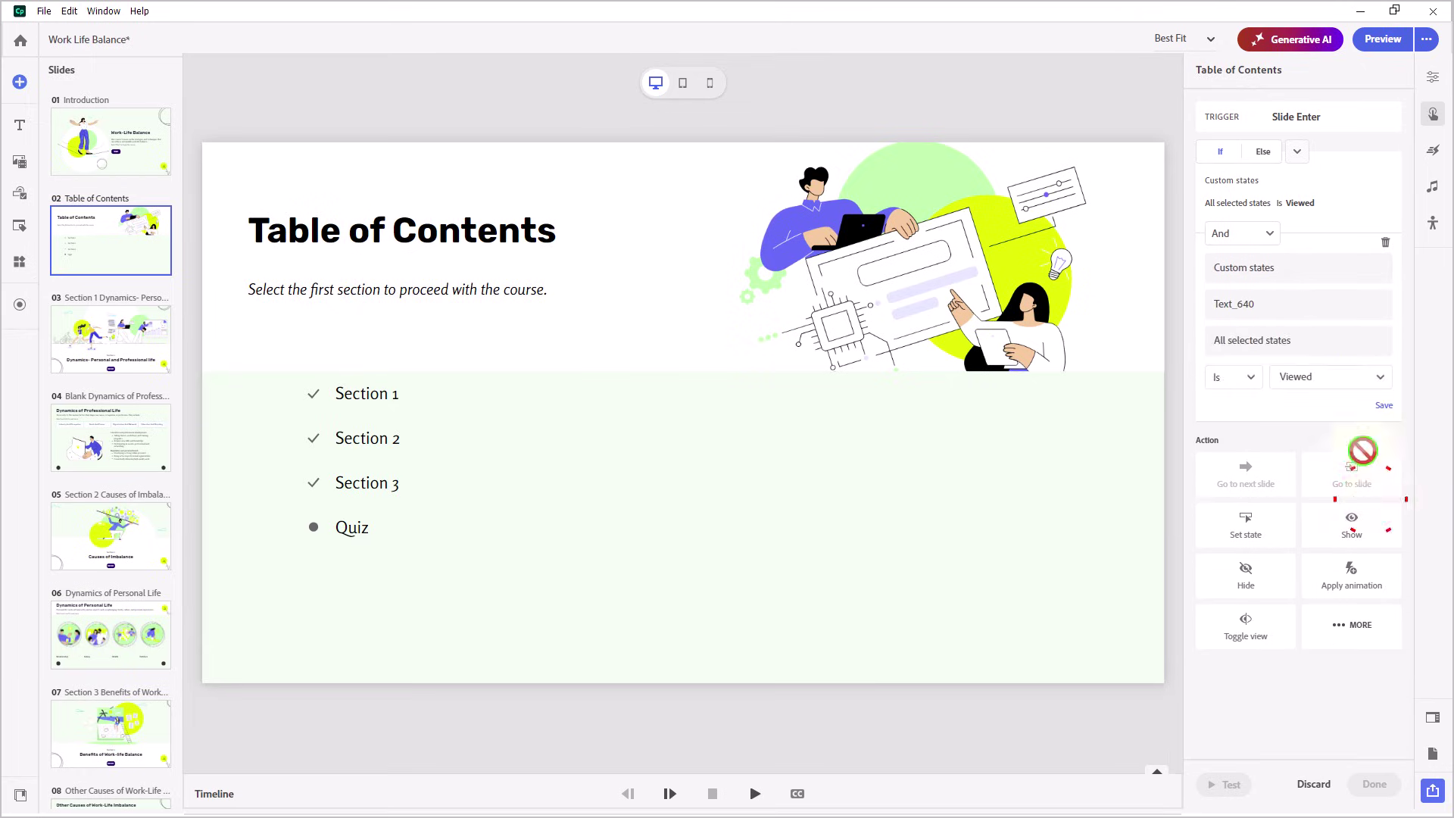
left_click(1383, 408)
left_click(1274, 321)
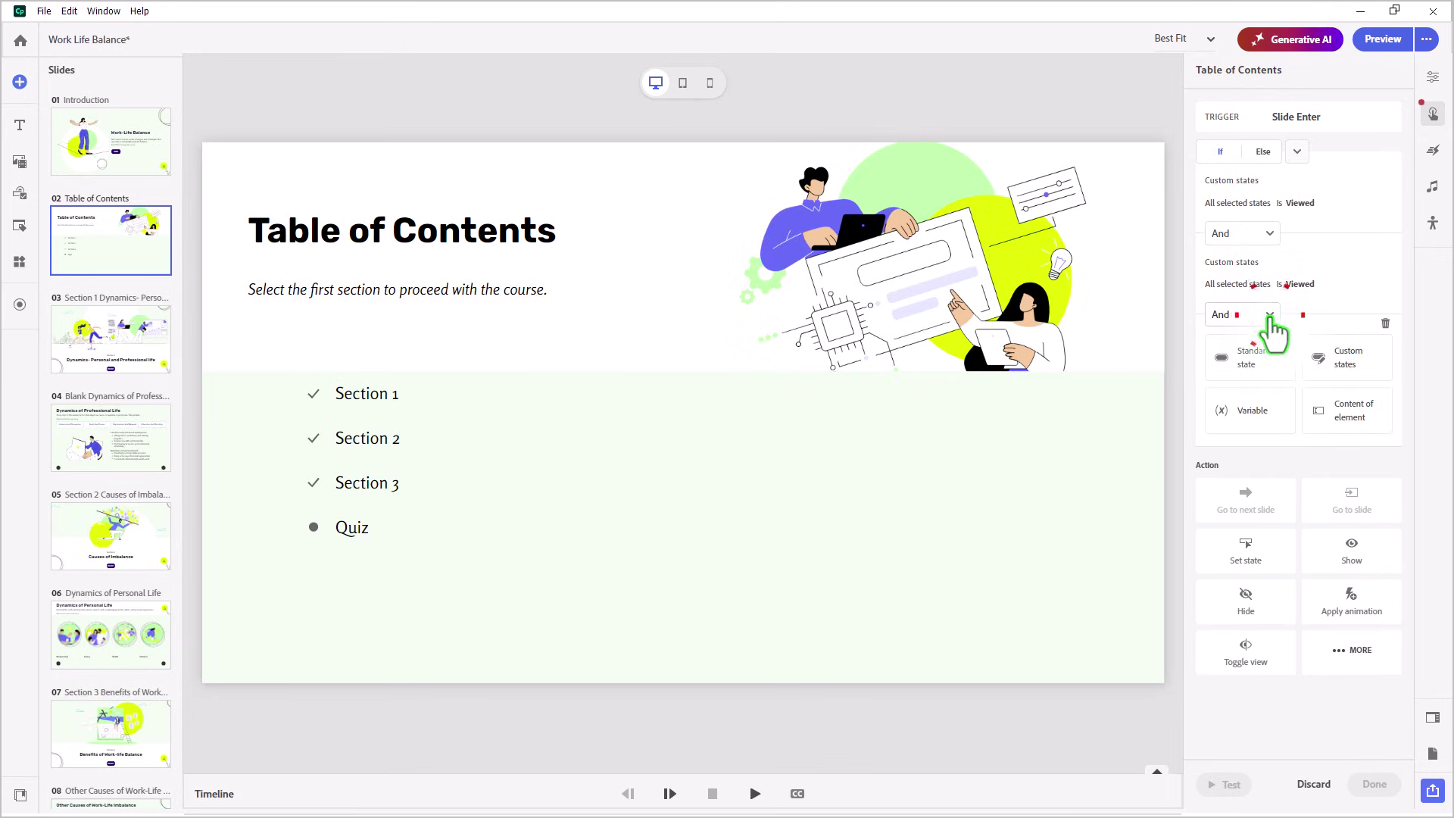
left_click(1339, 356)
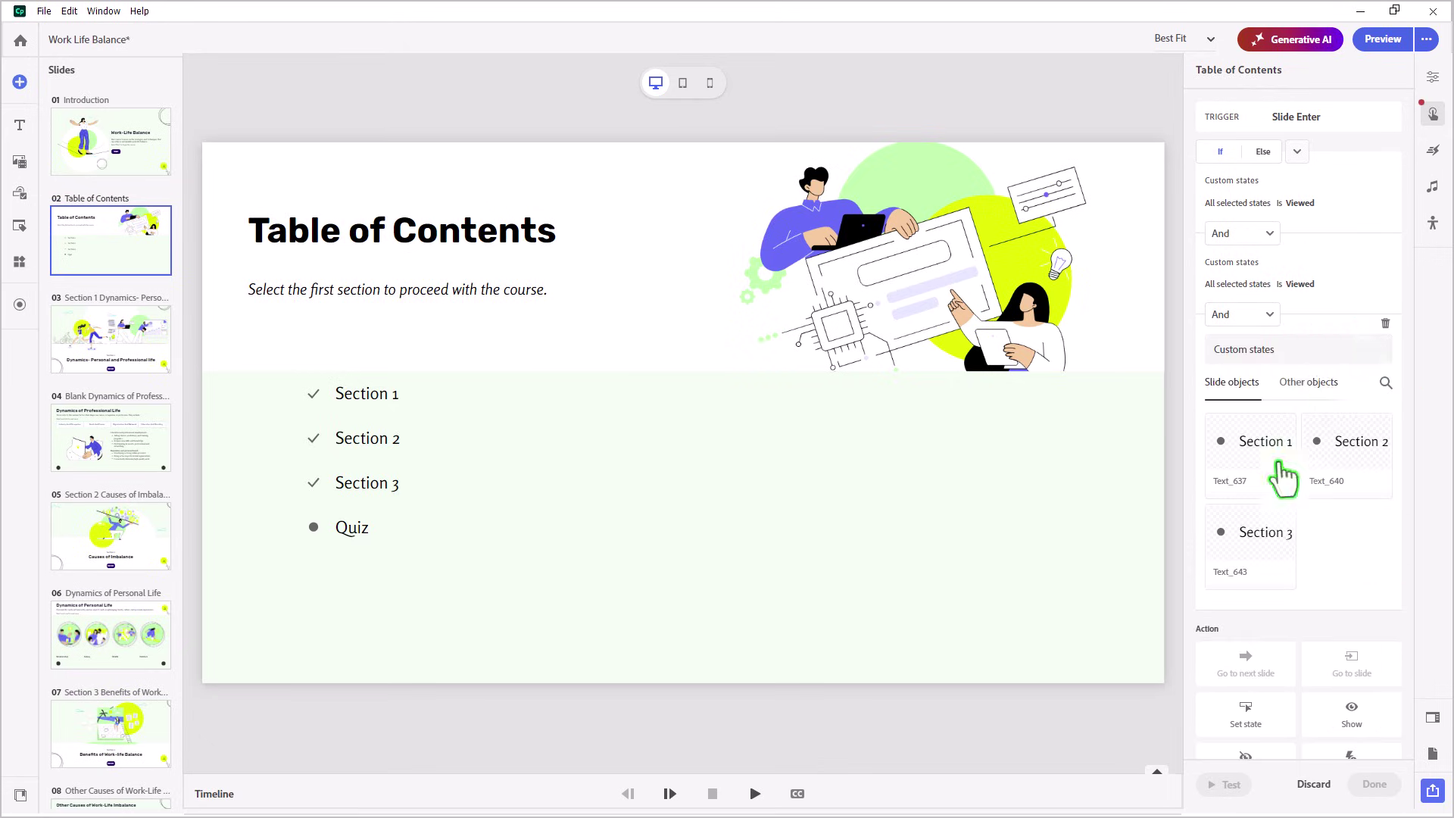
left_click(1258, 553)
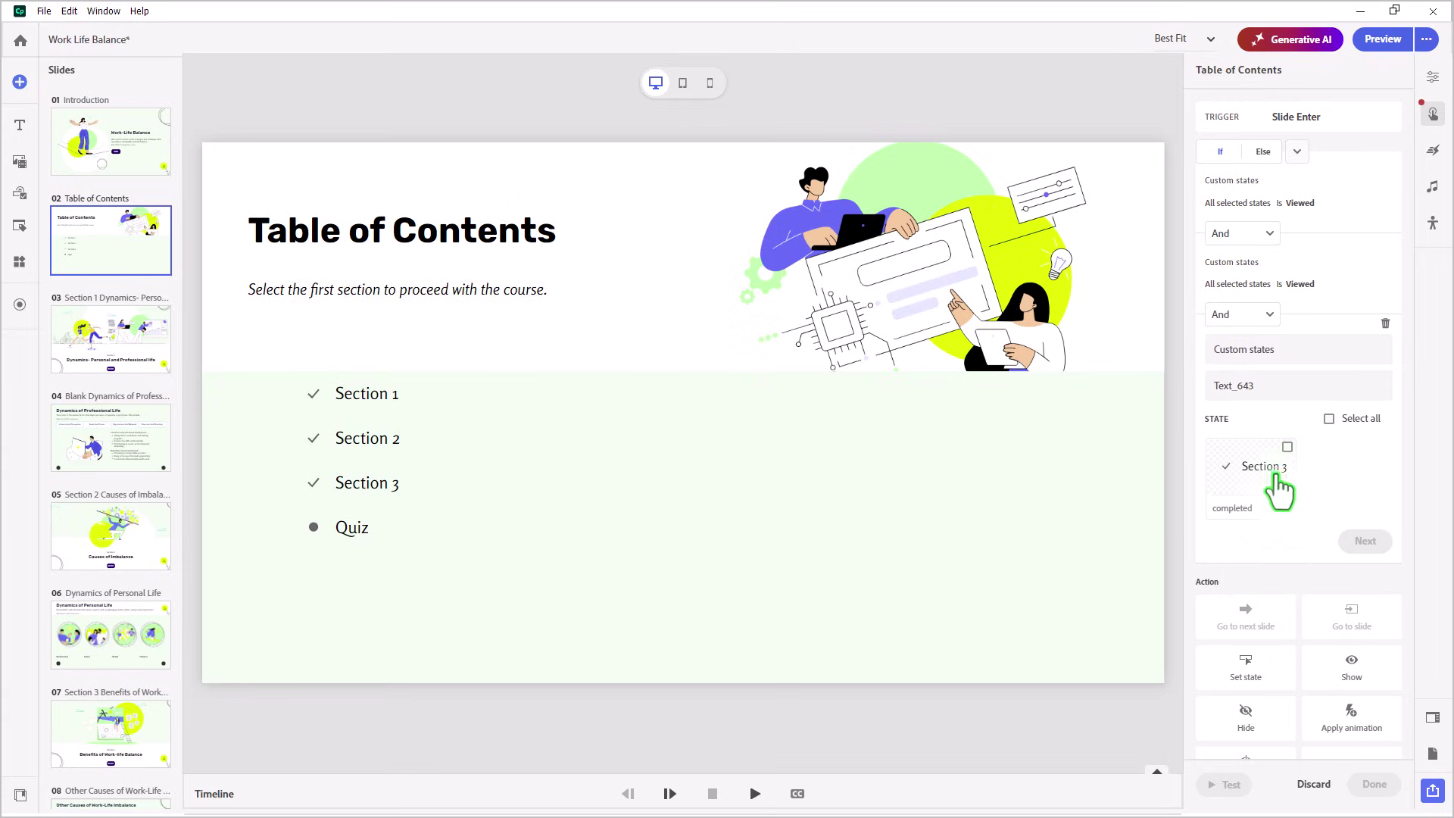
left_click(1276, 472)
left_click(1368, 576)
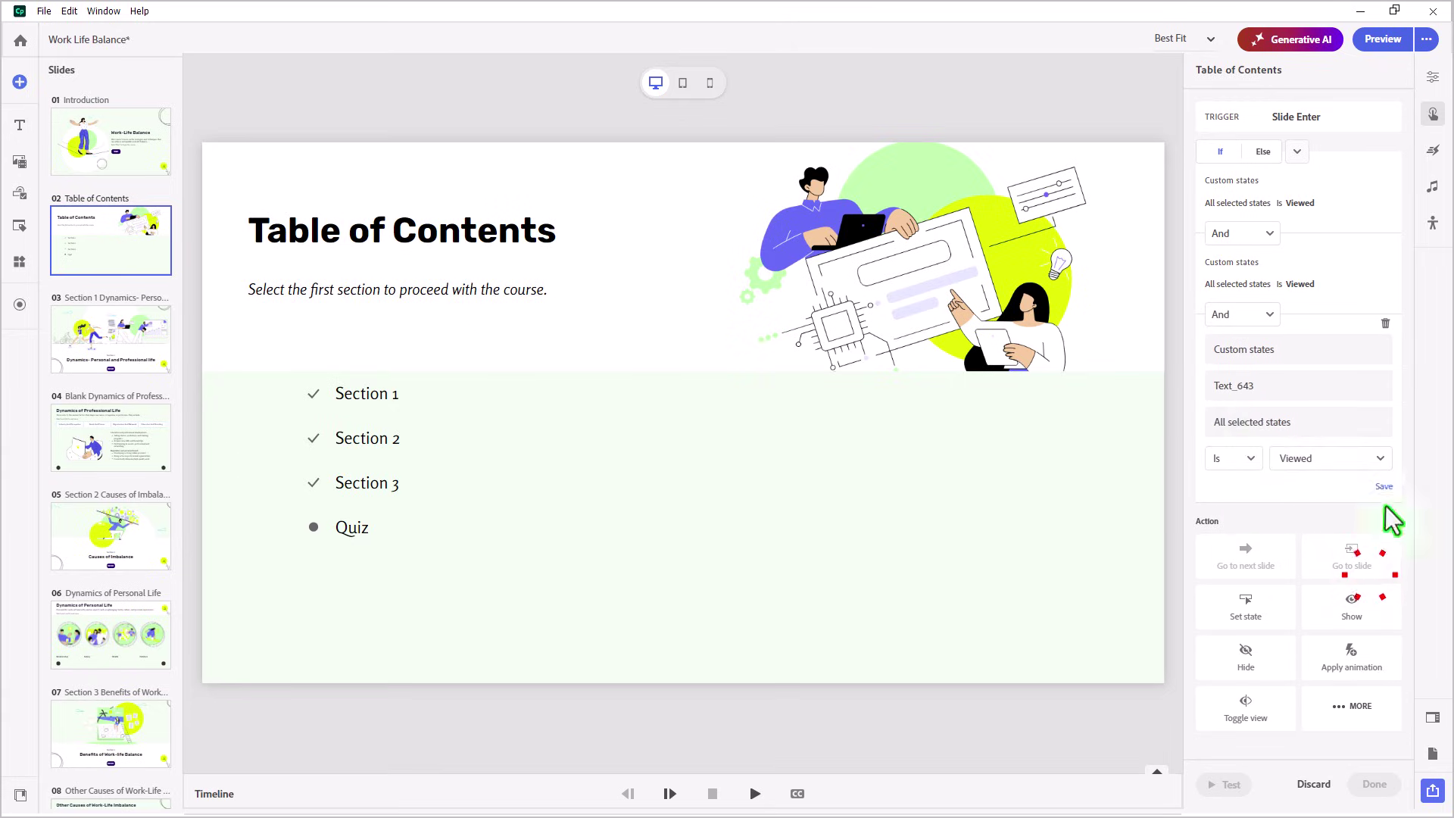
left_click(1385, 487)
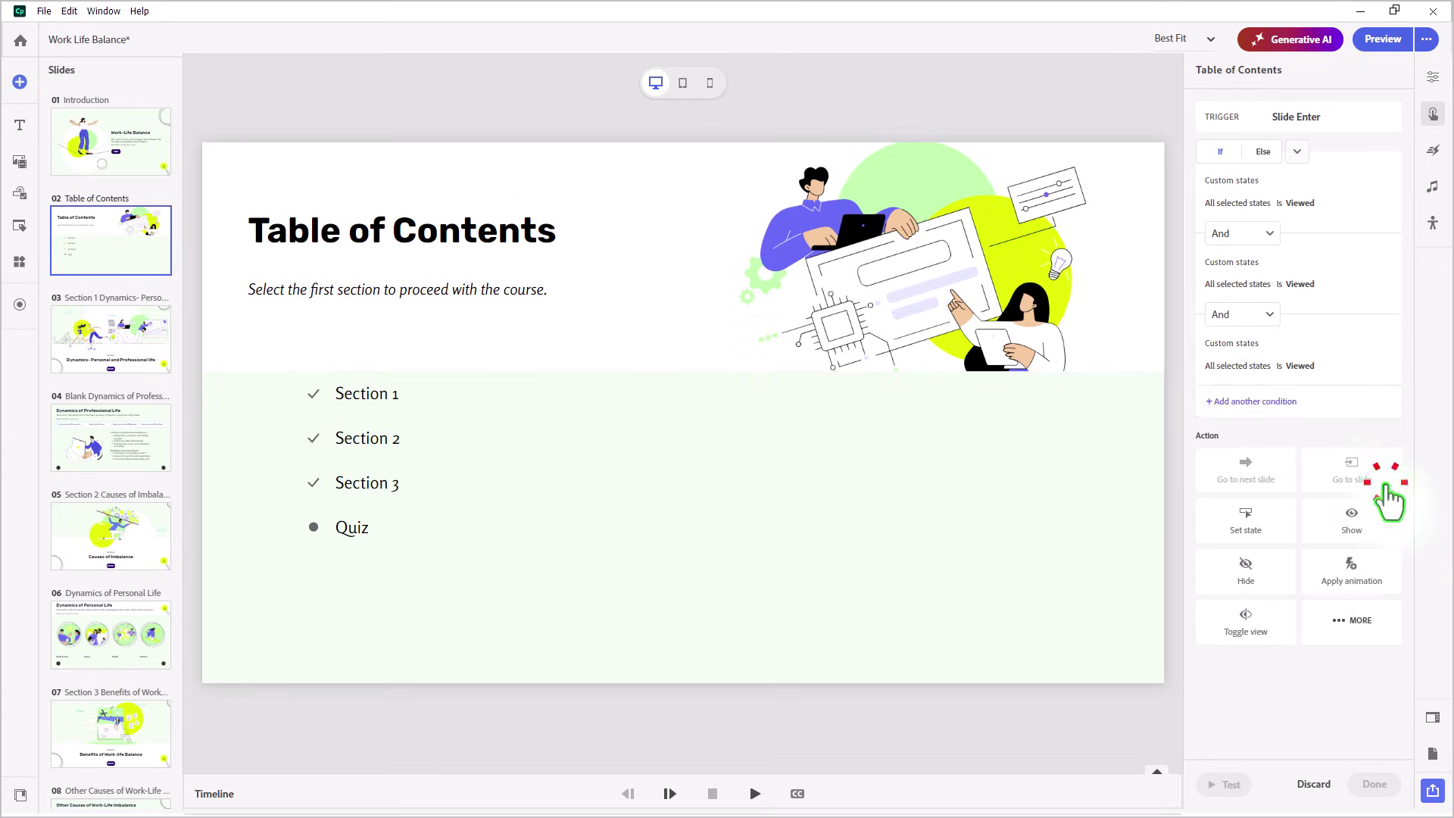
- Set the conditional action to show Text_646, the Quiz entry, and save it
left_click(1353, 524)
scroll(1345, 522, "down", 3)
left_click(1277, 659)
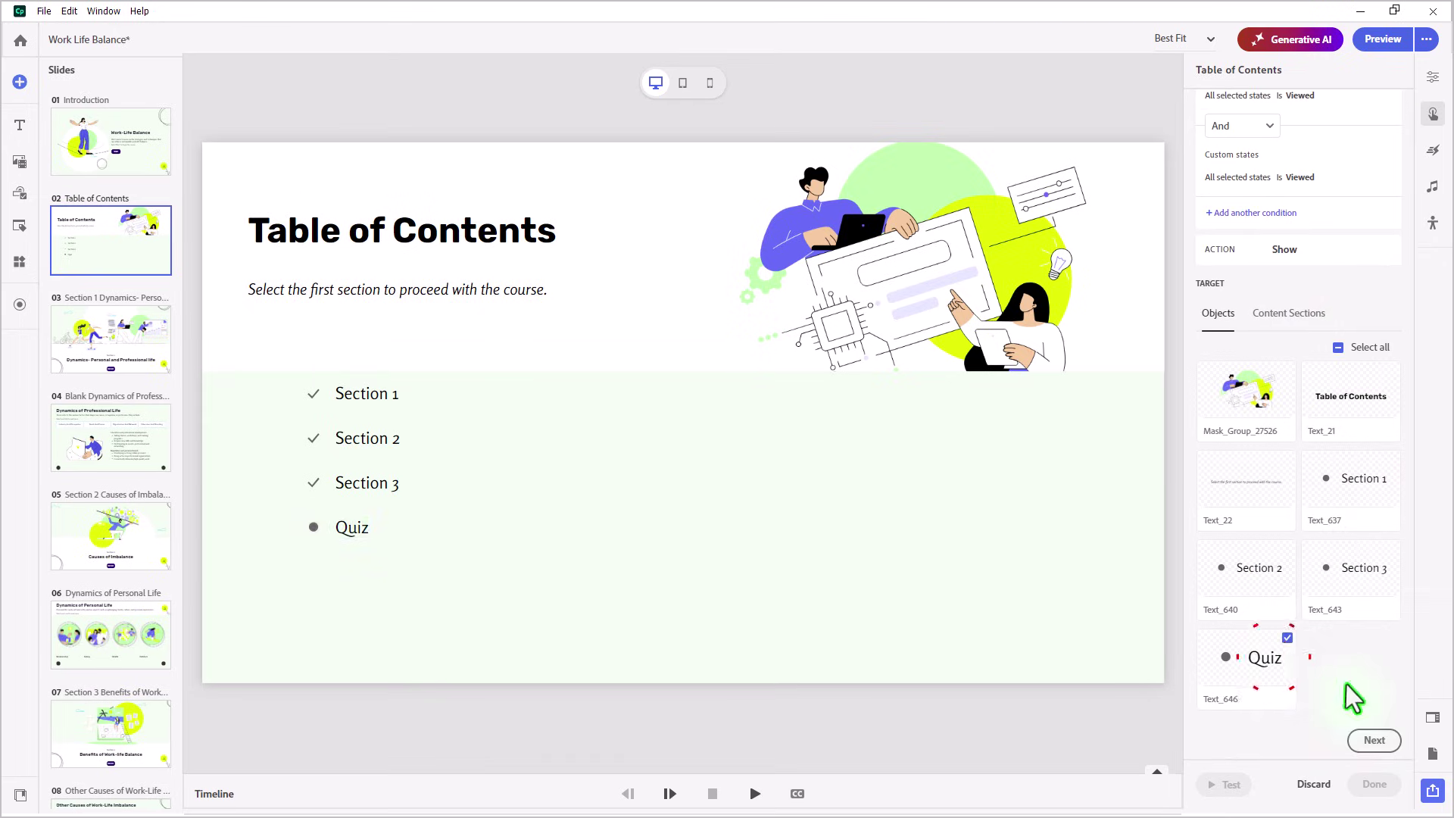
left_click(1370, 742)
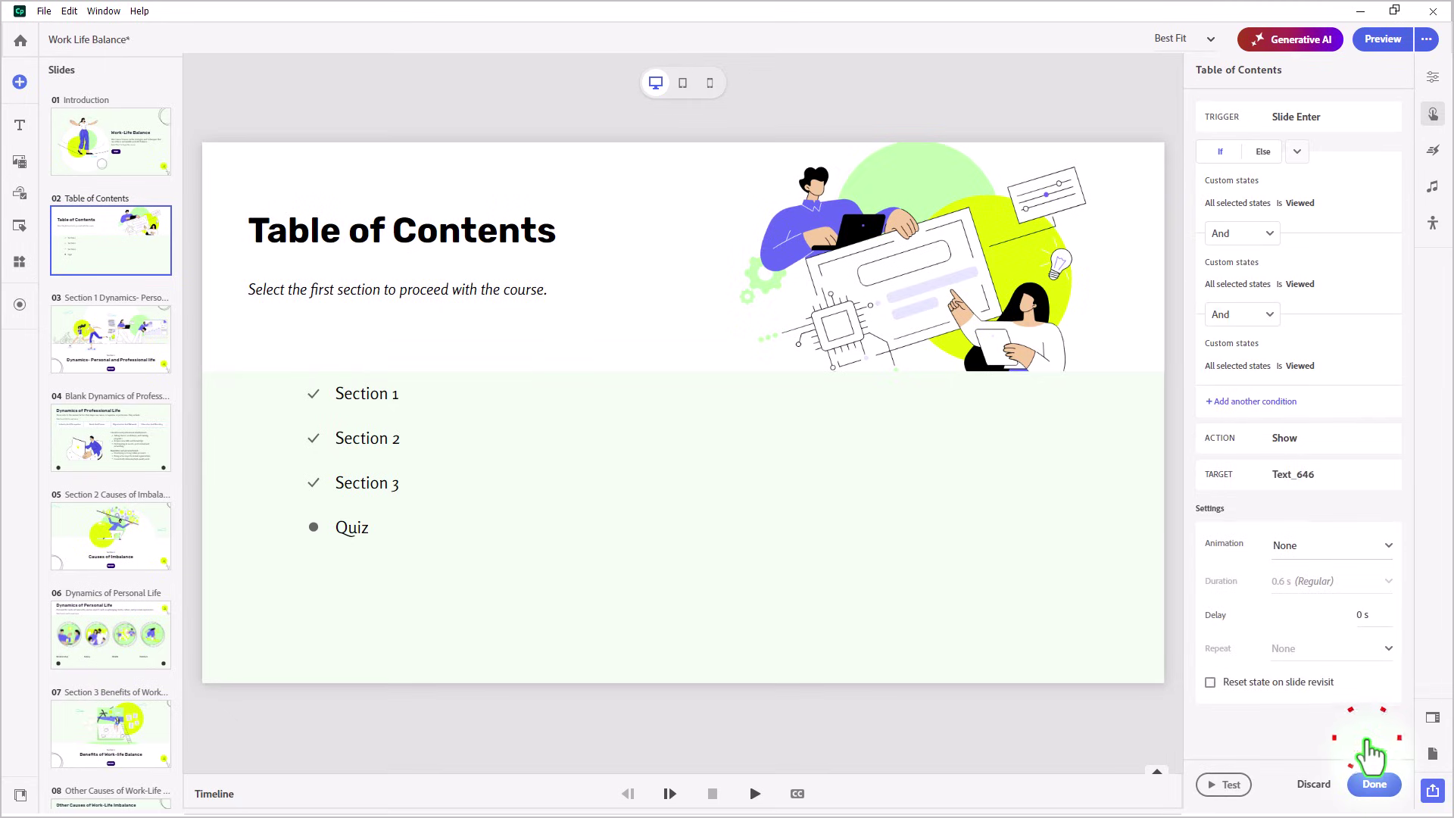
left_click(1375, 784)
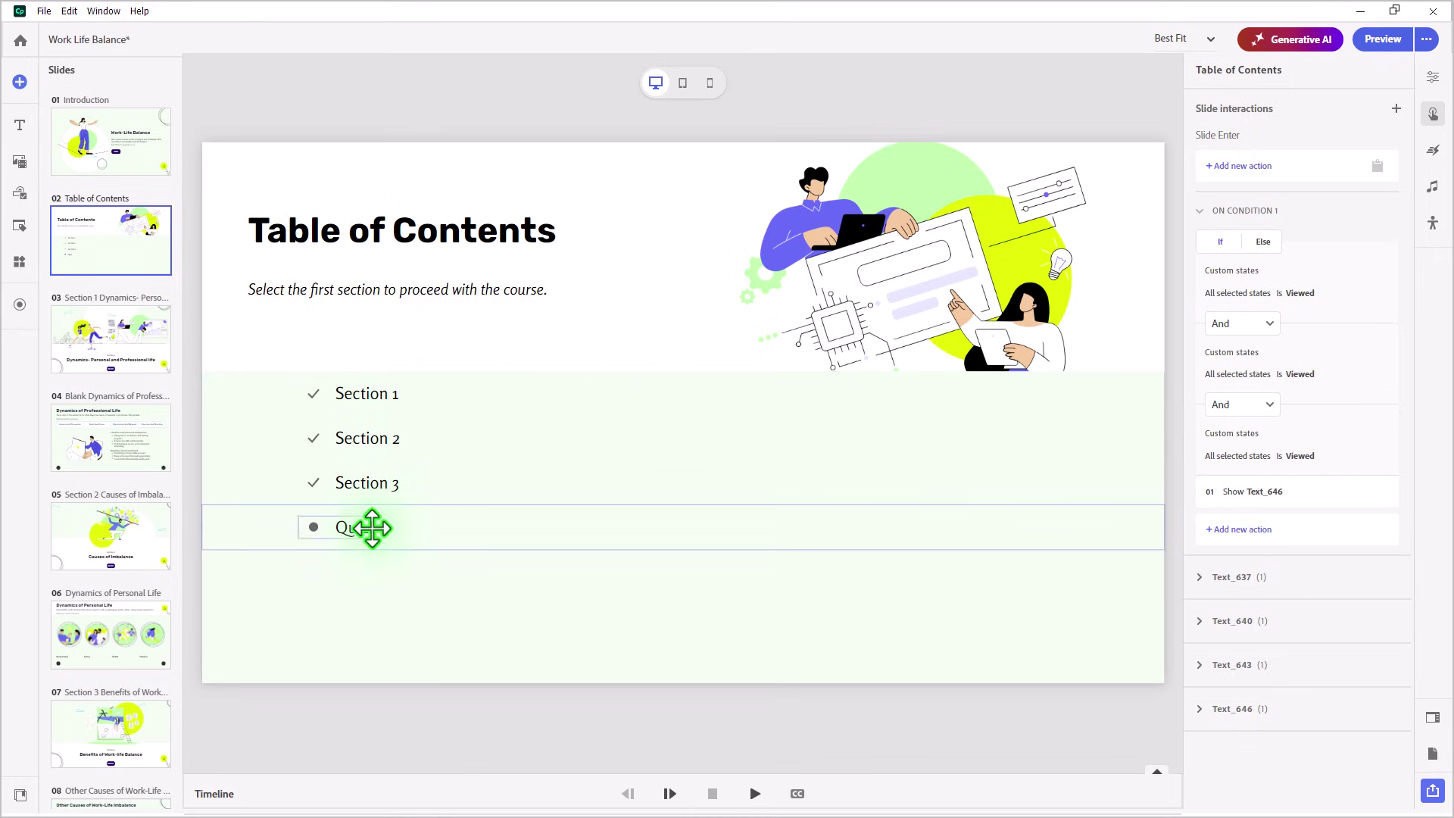
- Inspect the existing interaction on the Section 1 title slide's NEXT button
left_click(111, 337)
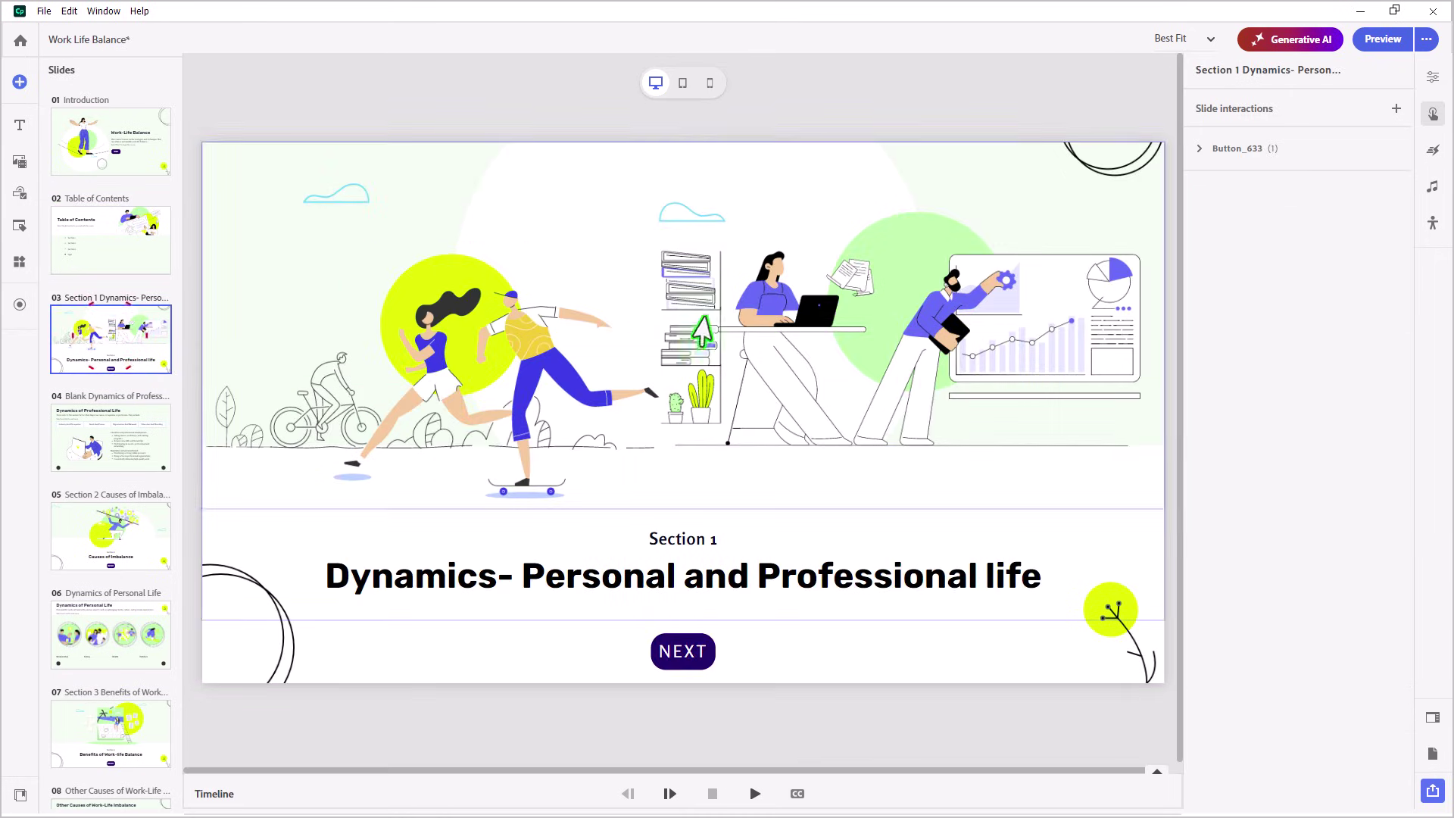
left_click(688, 657)
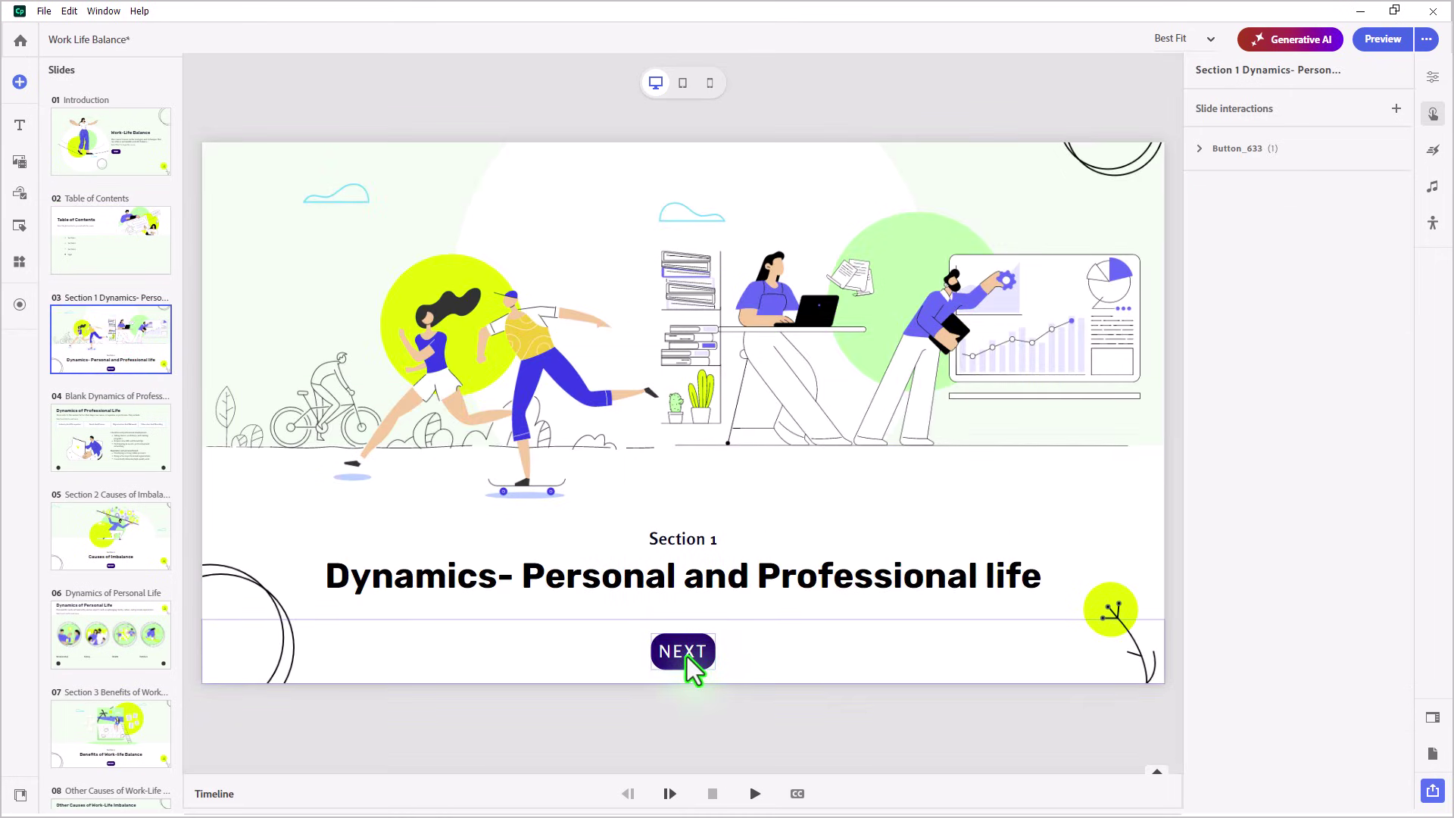
left_click(688, 657)
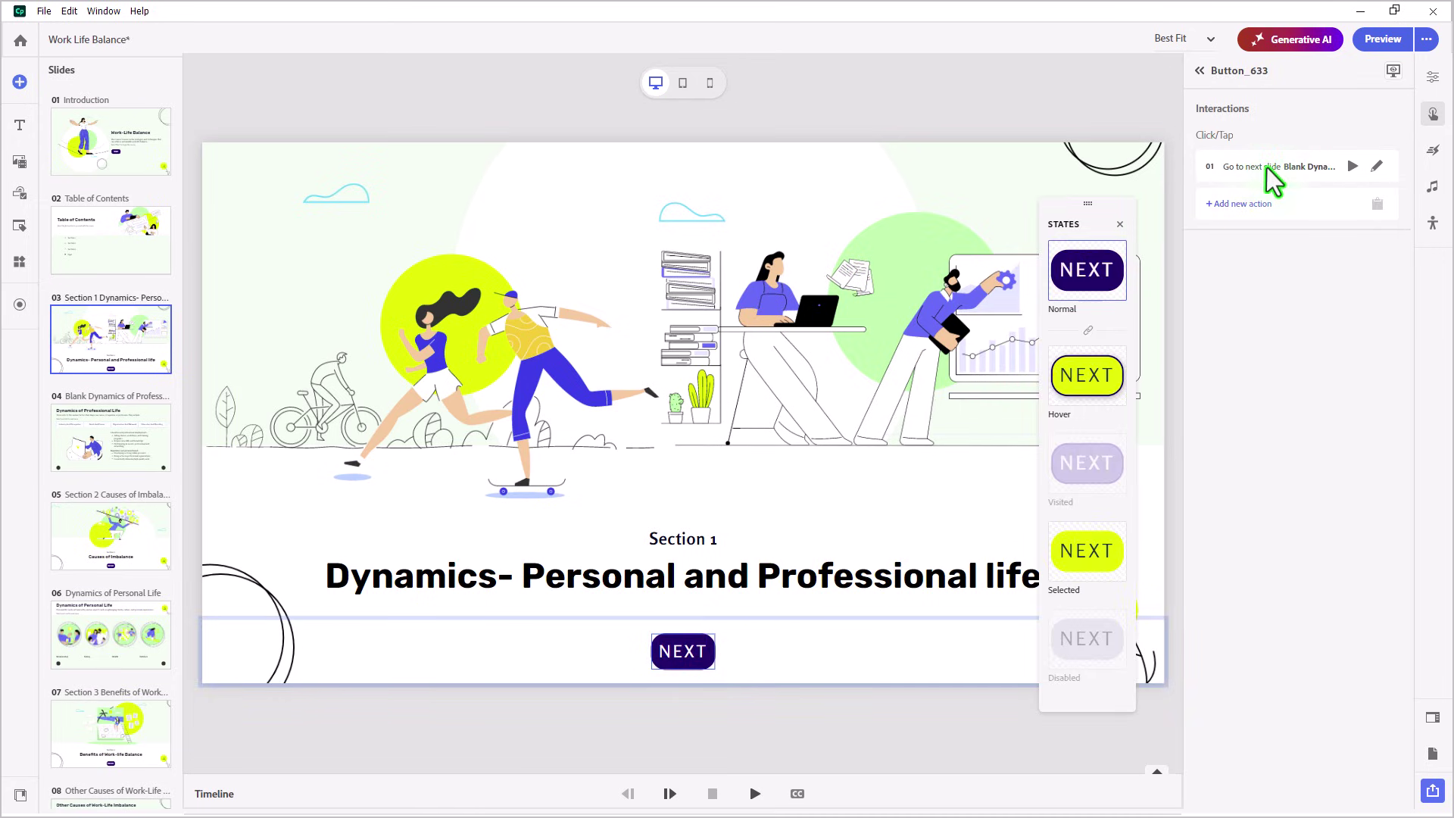
- On the Dynamics of Professional Life slide, make the back arrow go to the previous slide
left_click(114, 449)
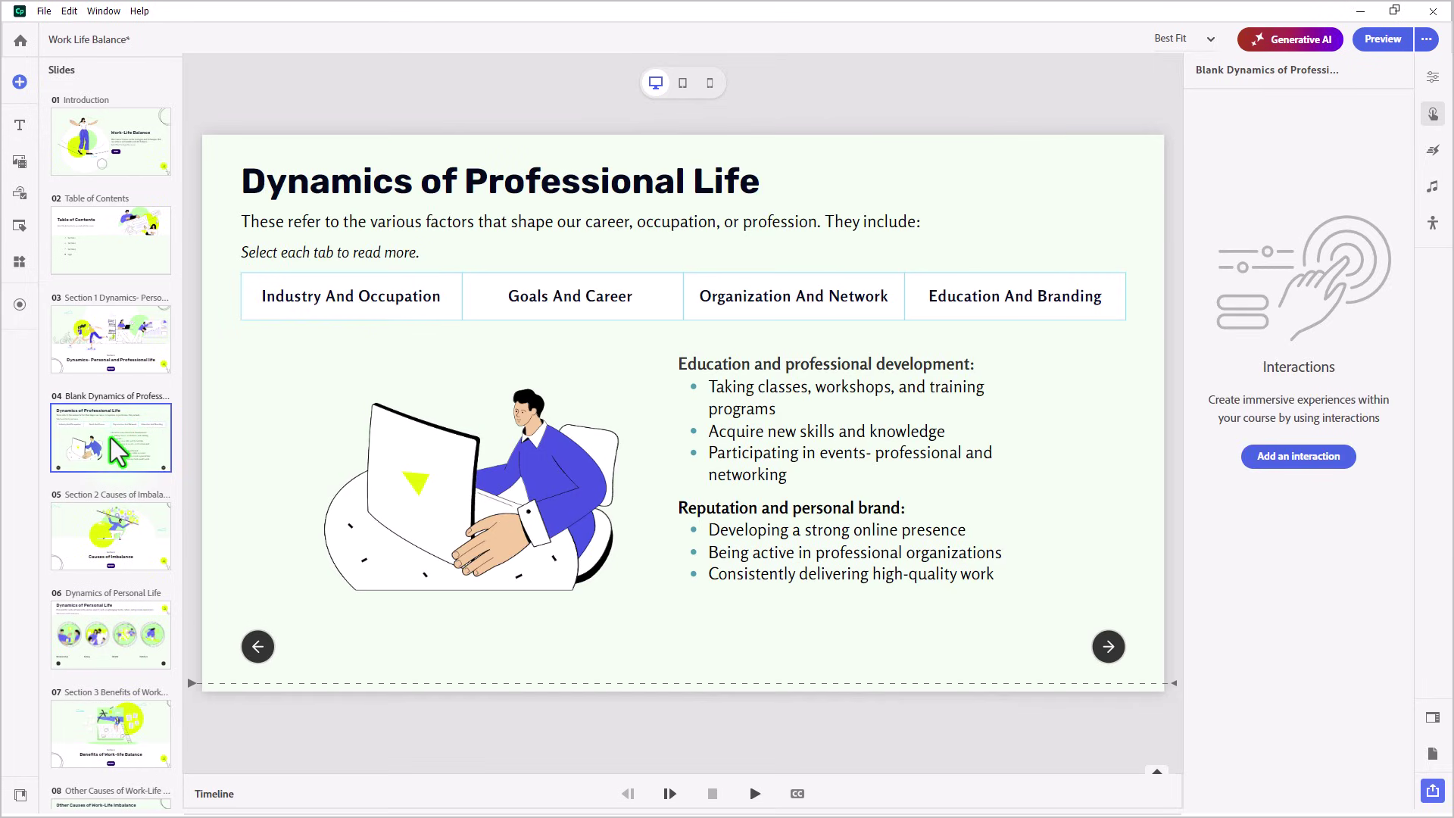
left_click(252, 648)
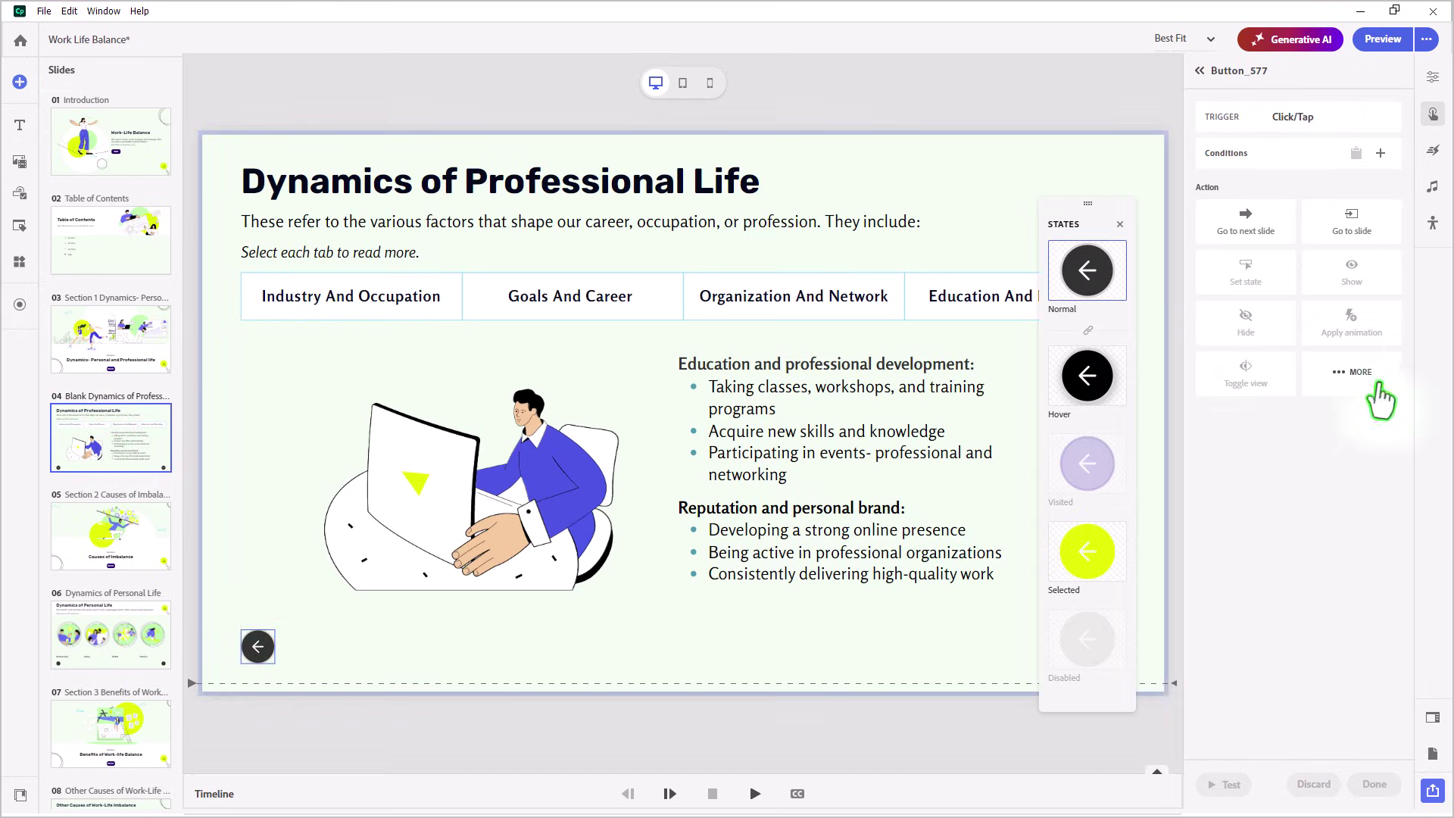
left_click(1375, 382)
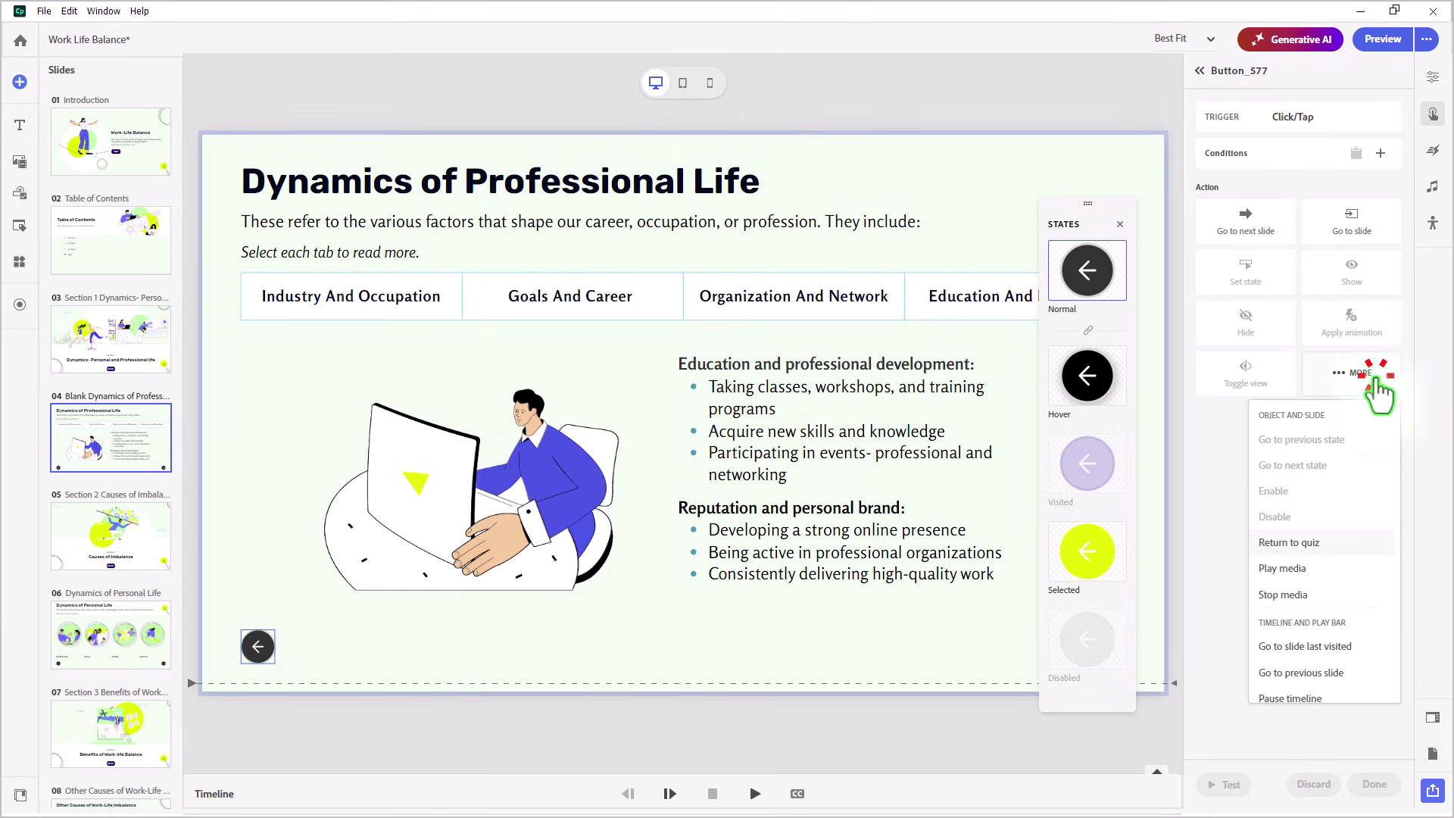
left_click(1329, 672)
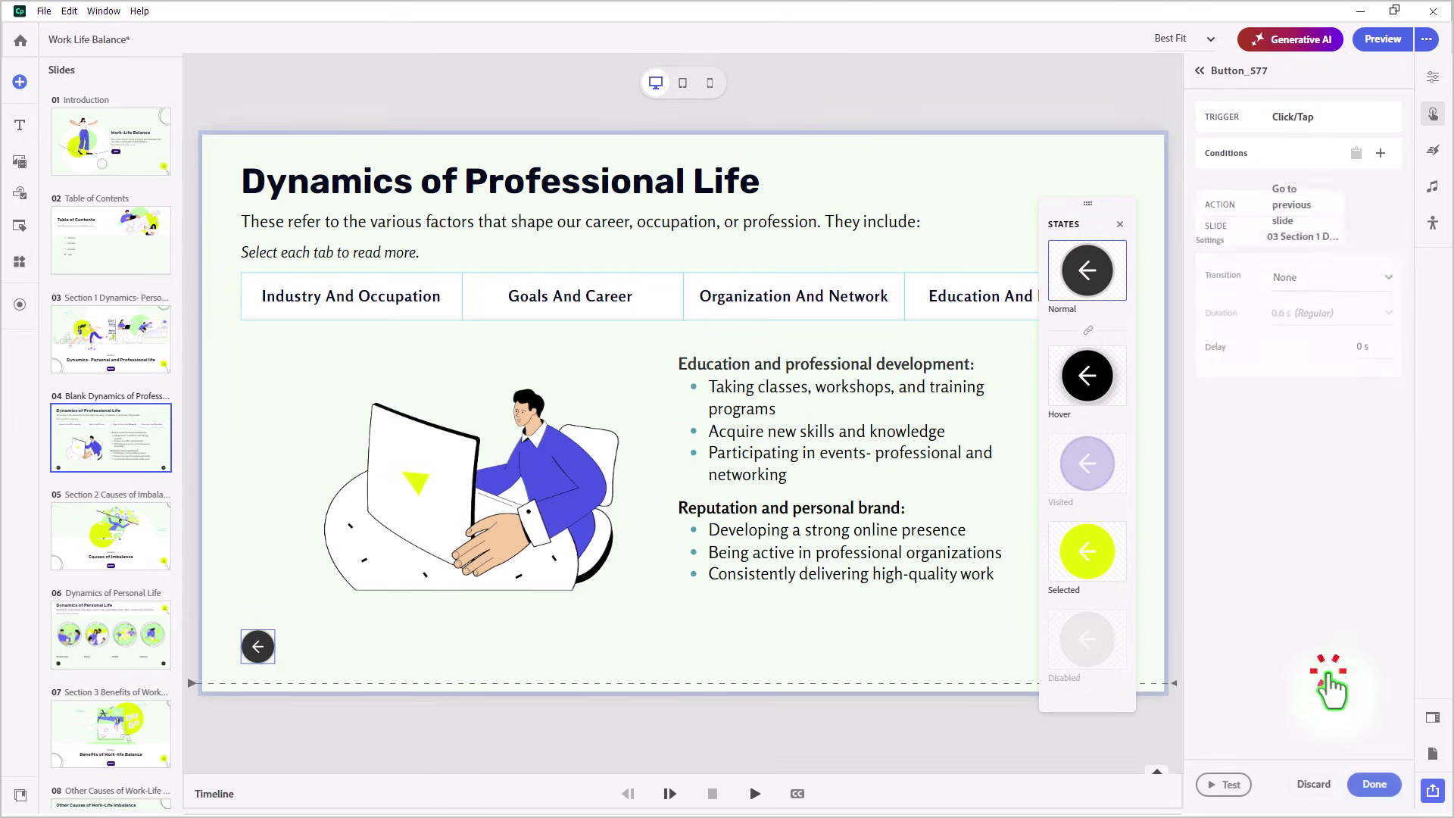
left_click(1375, 784)
left_click(943, 721)
- Point the forward arrow to slide 02, Table of Contents
left_click(1103, 651)
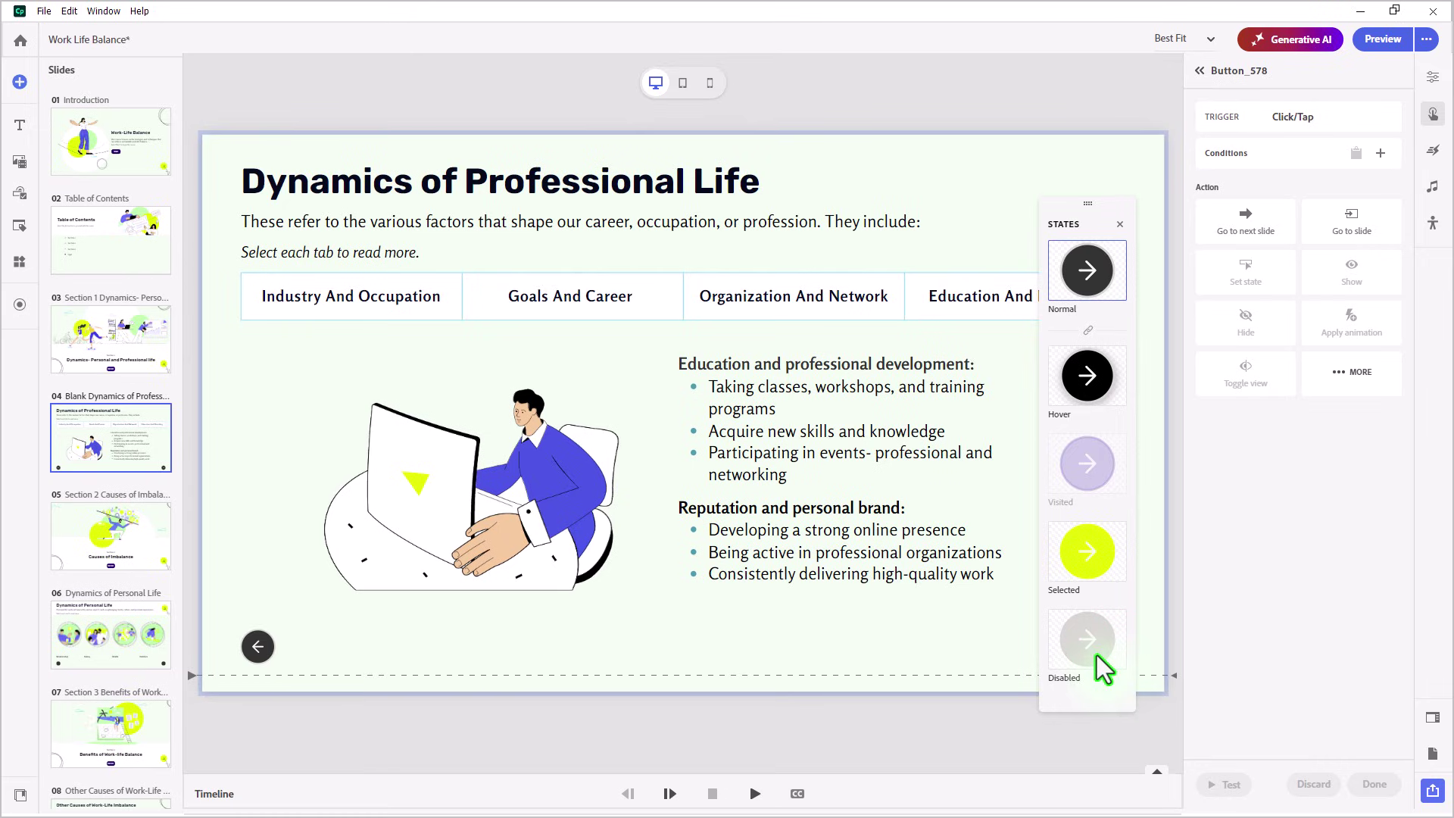
left_click(1345, 221)
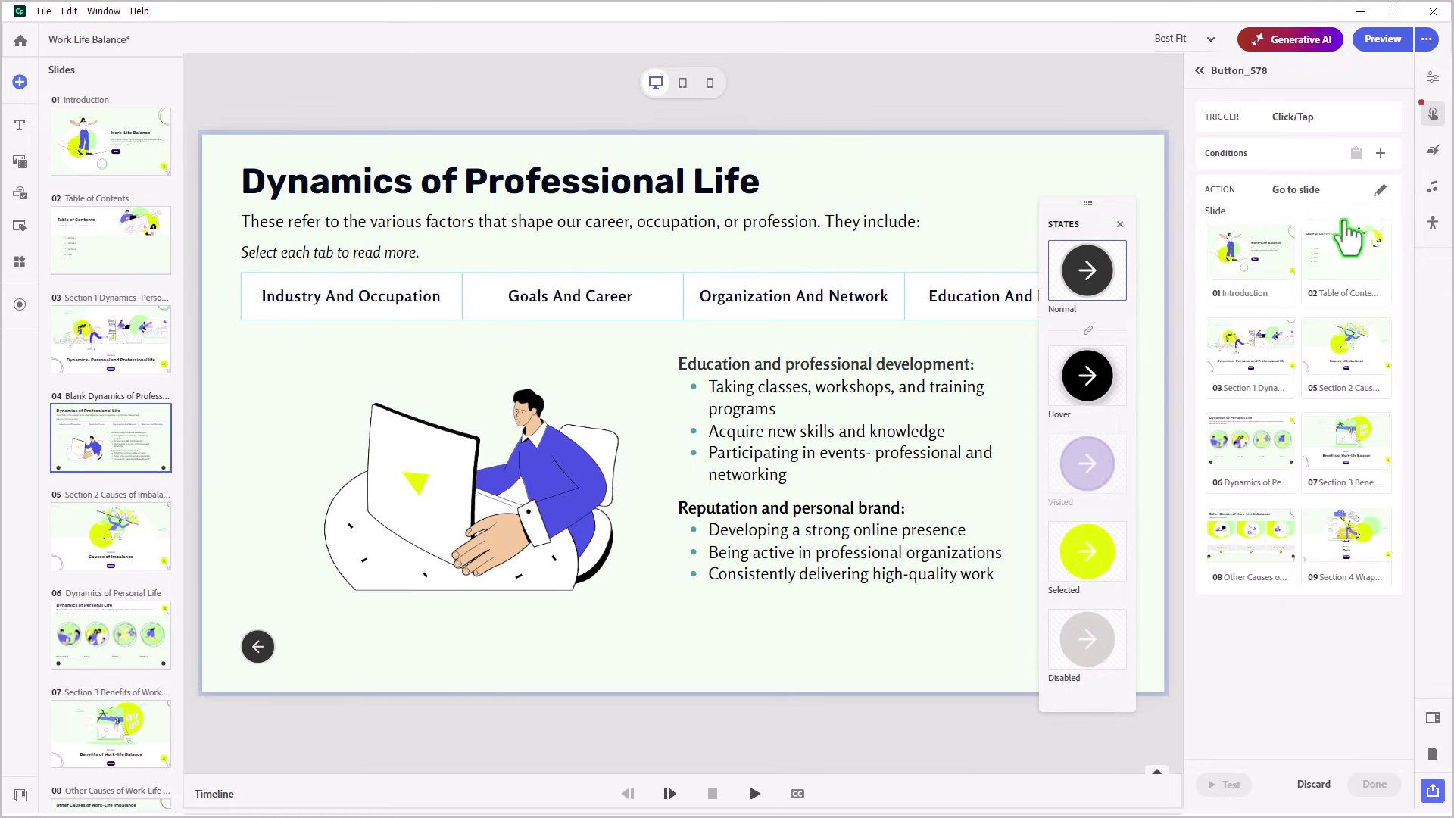
left_click(1354, 269)
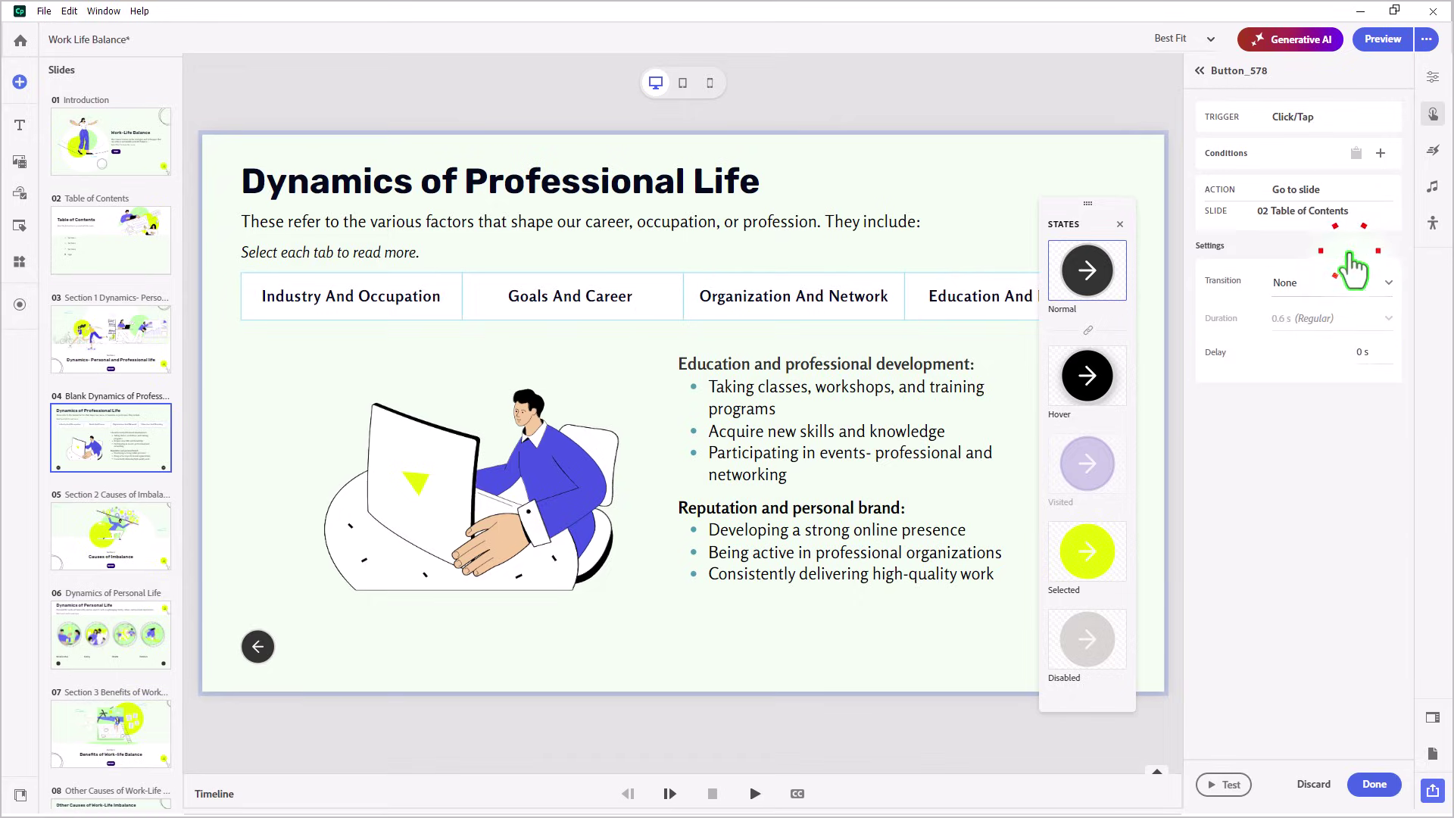
left_click(1374, 786)
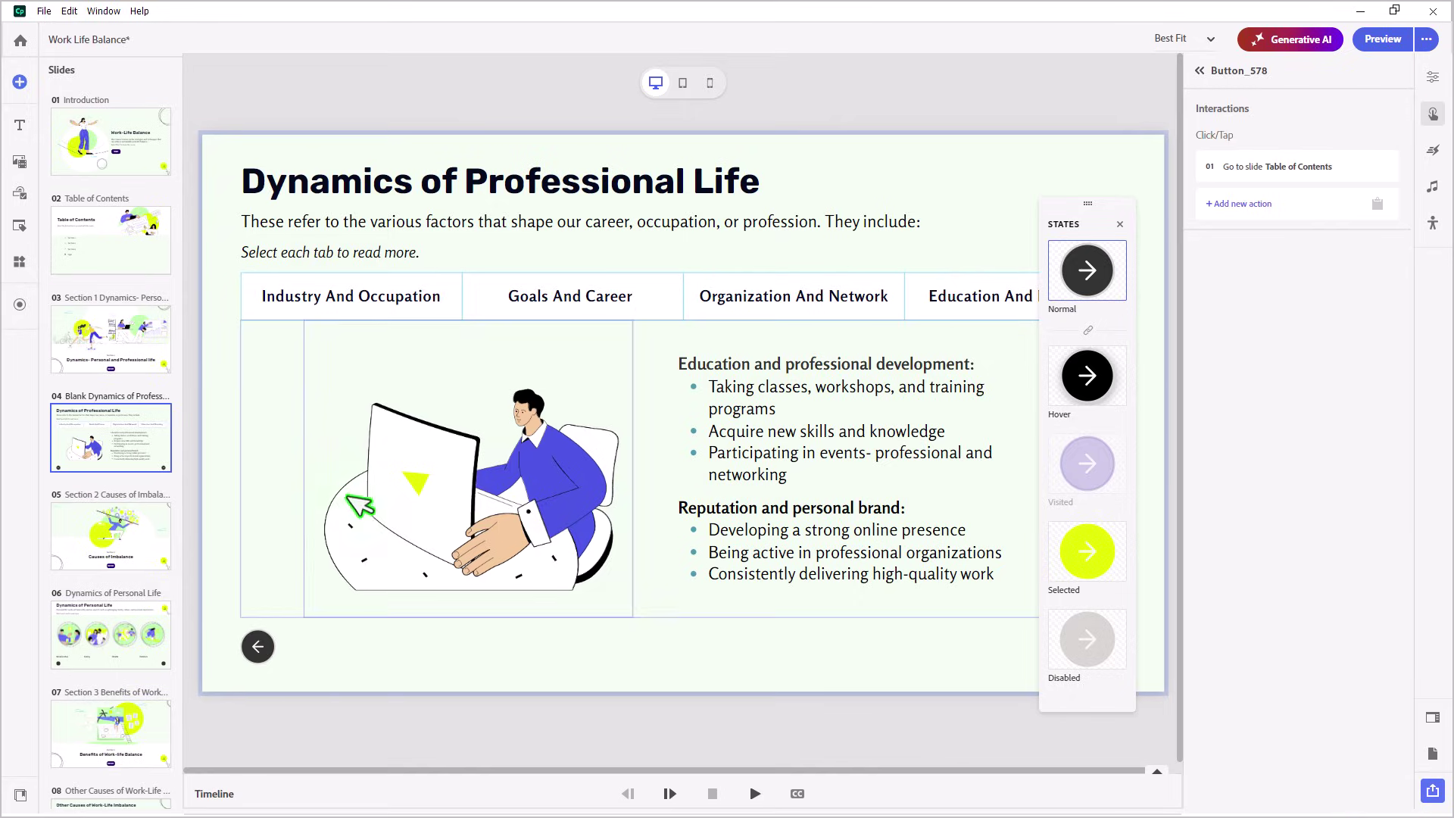
- Set the Causes of Imbalance slide's NEXT button to Go to next slide
left_click(106, 542)
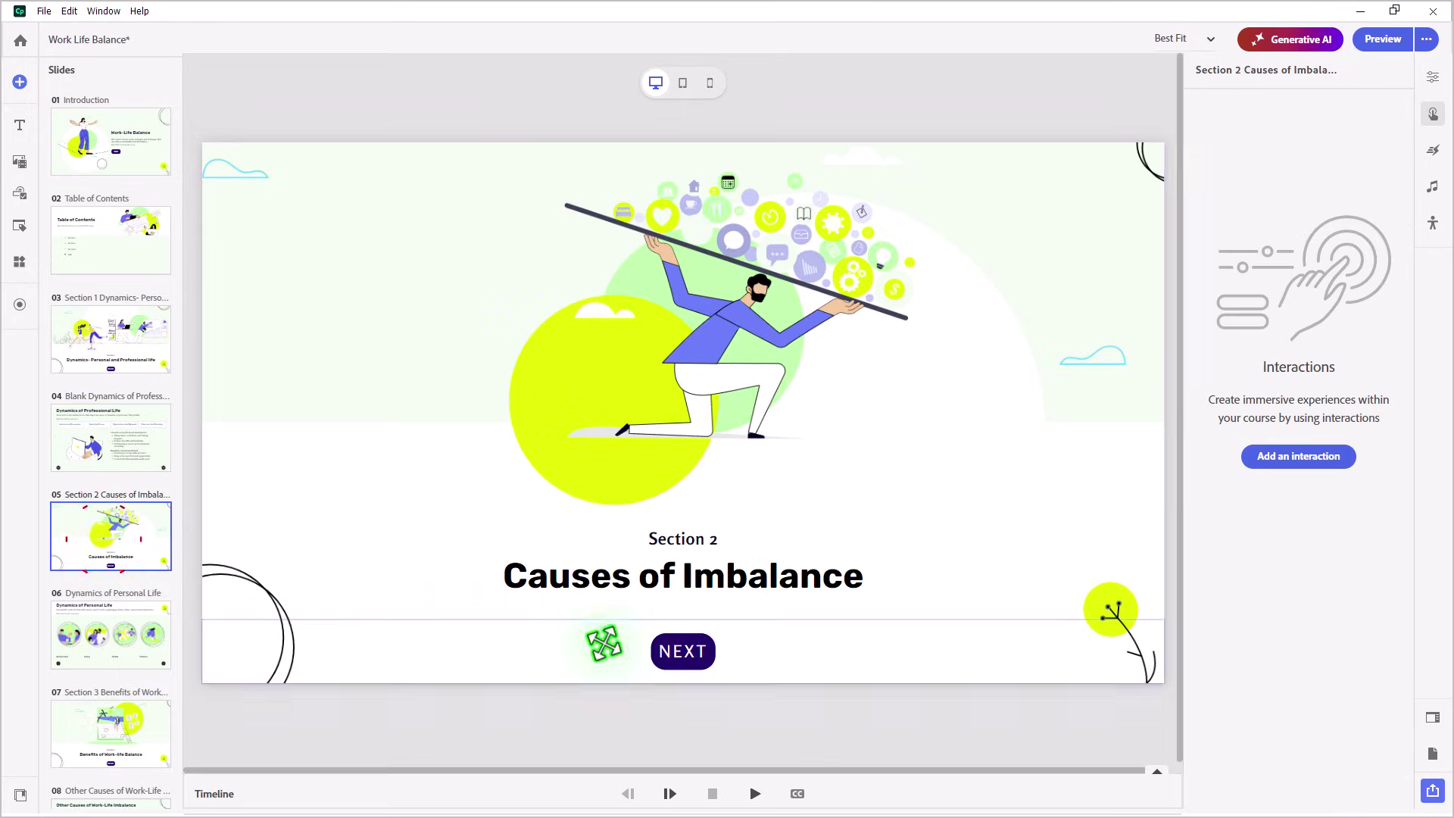
left_click(678, 653)
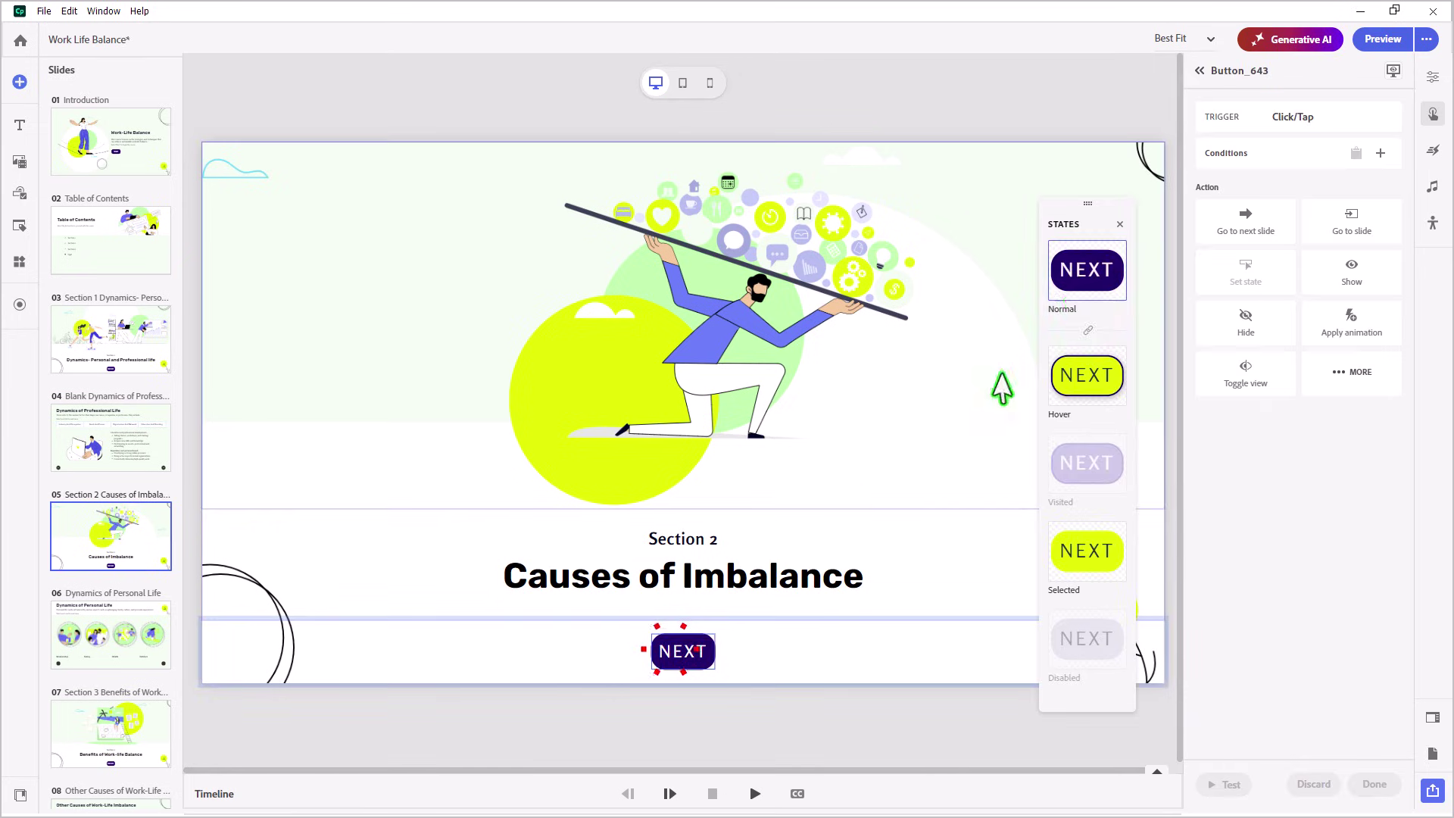
left_click(1263, 226)
left_click(1374, 784)
- Set the Dynamics of Personal Life back arrow to Go to previous slide
left_click(89, 644)
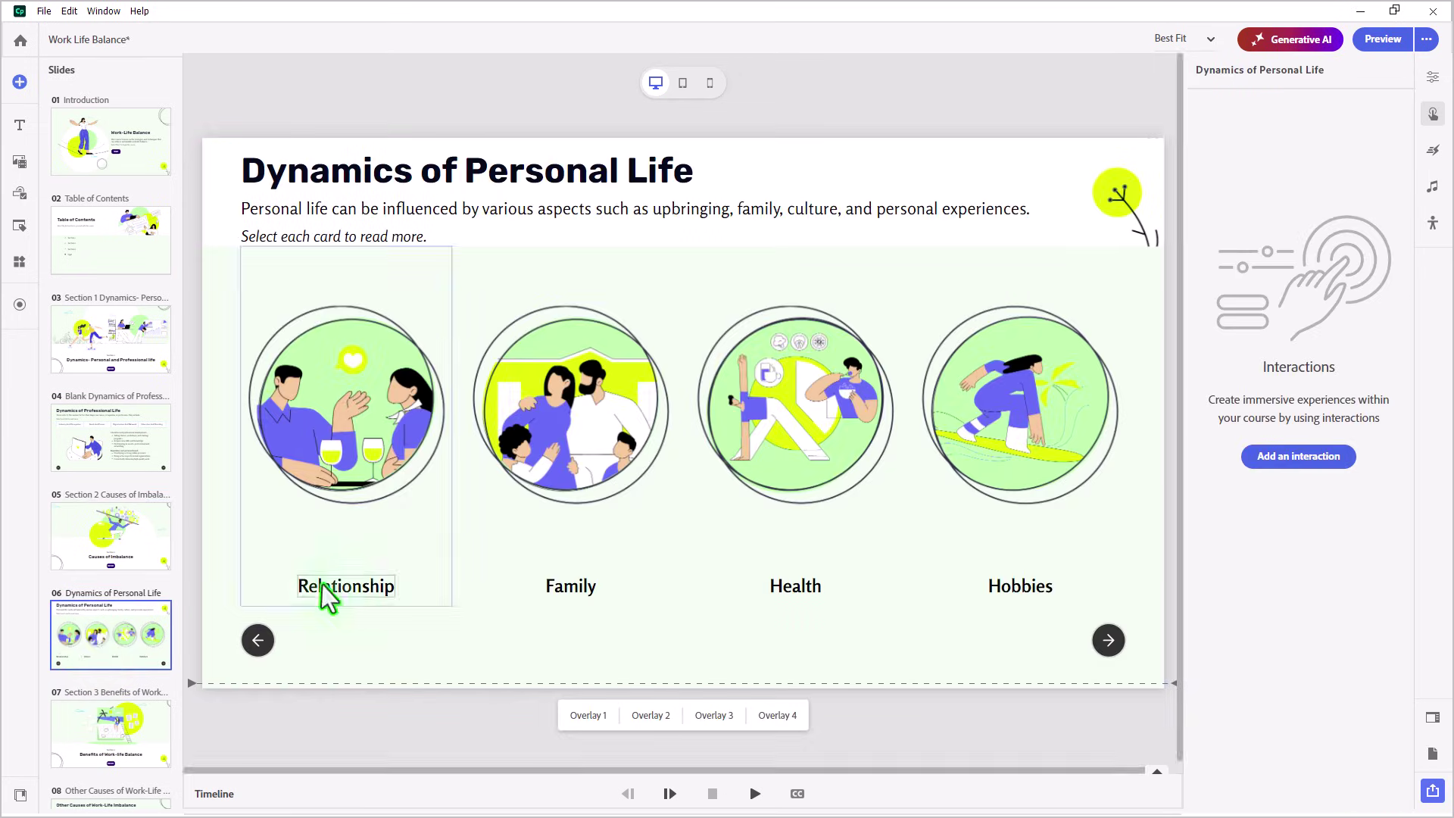
left_click(258, 640)
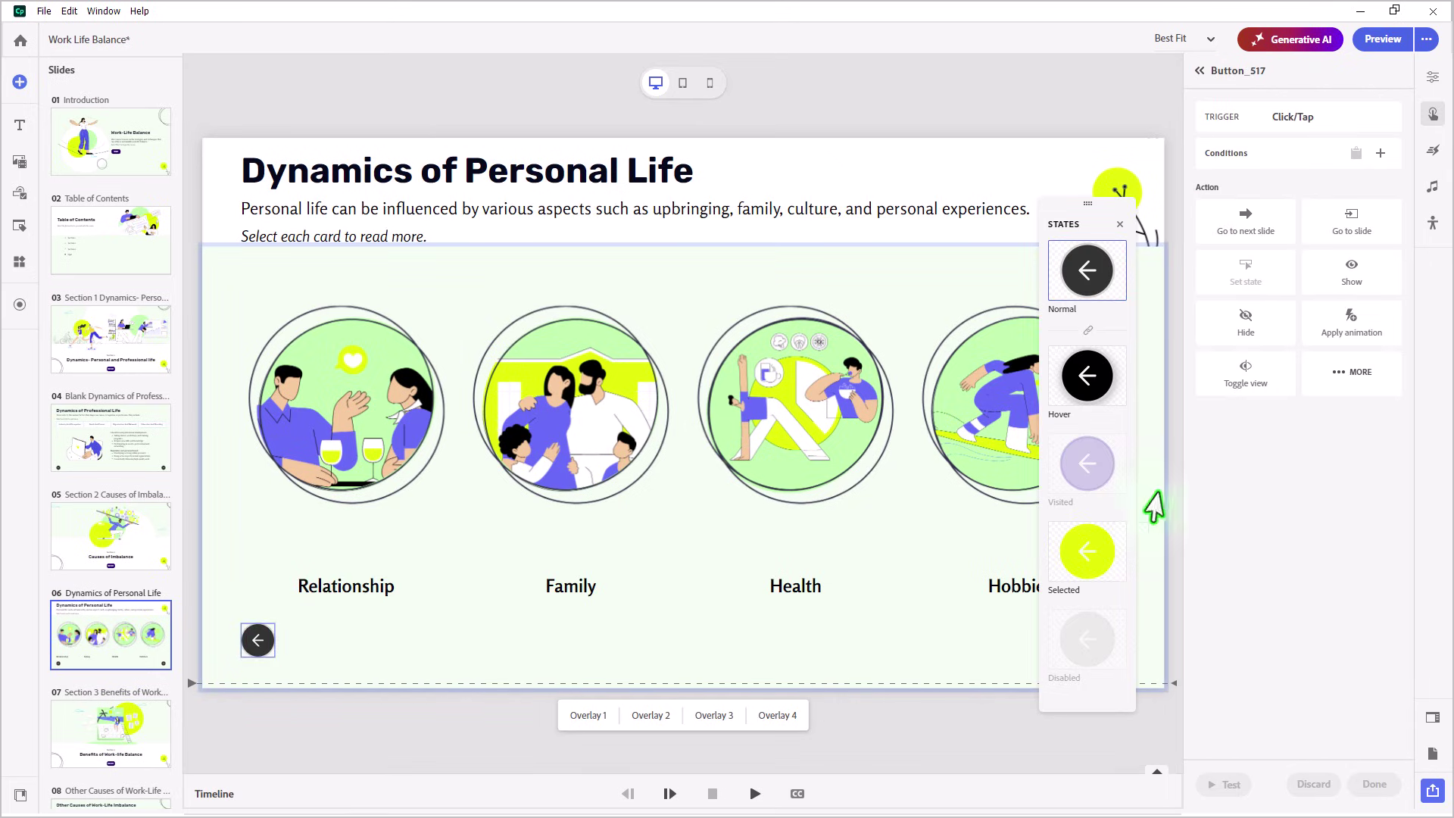
left_click(1355, 373)
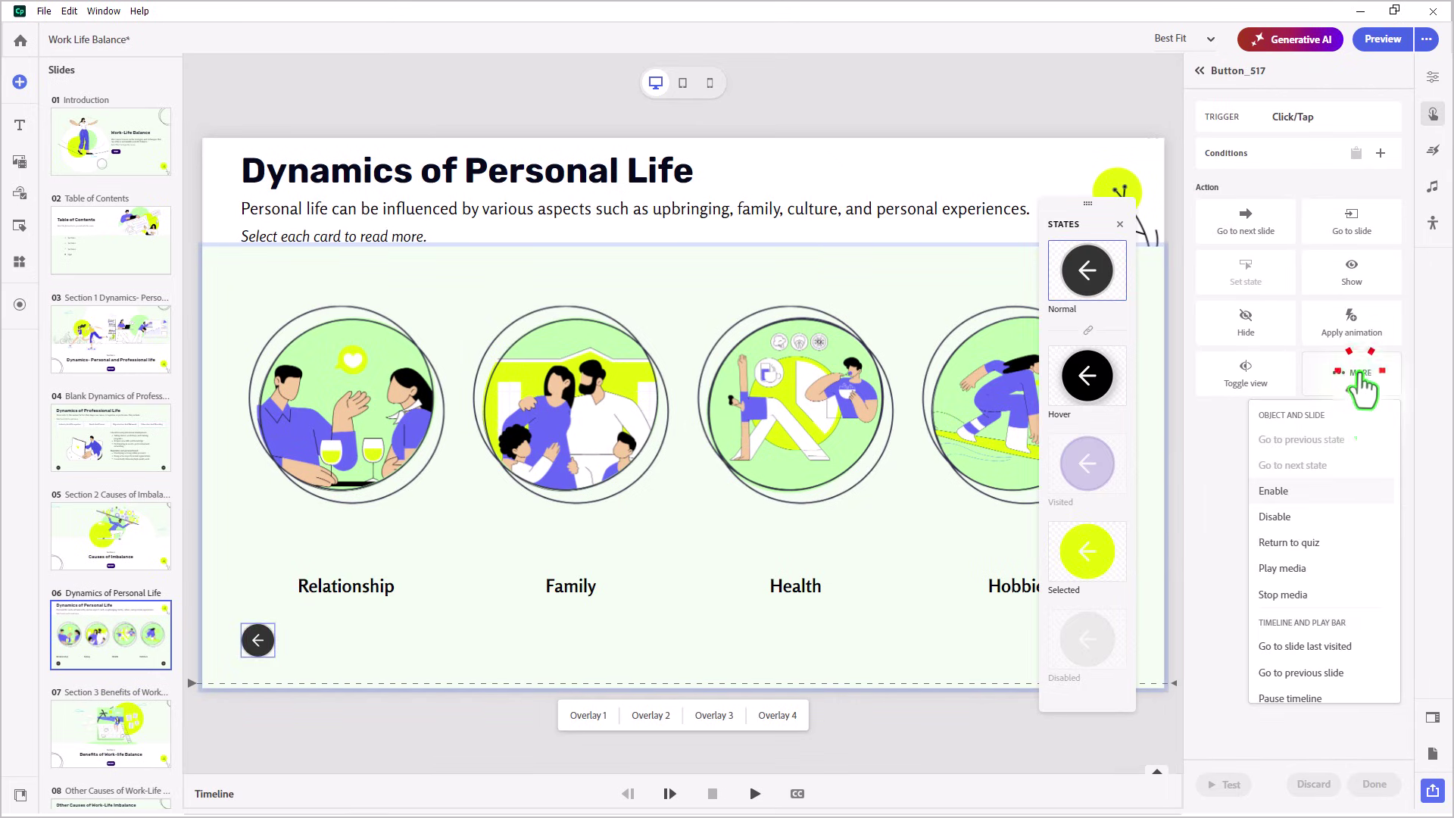
left_click(1331, 673)
left_click(1373, 785)
left_click(980, 732)
- Link the Dynamics of Personal Life forward arrow to the Table of Contents slide
left_click(1111, 643)
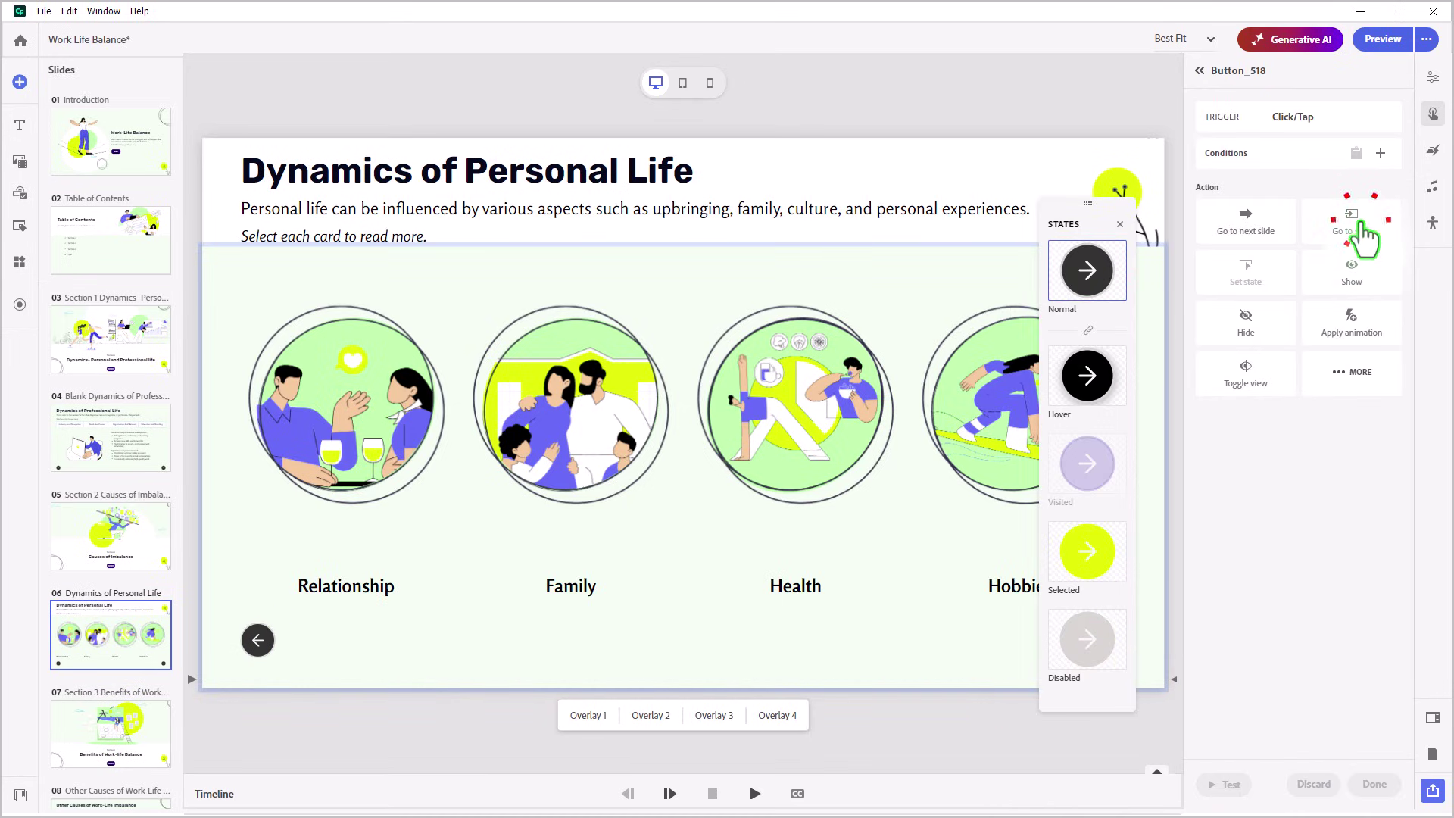
left_click(1352, 223)
left_click(1347, 257)
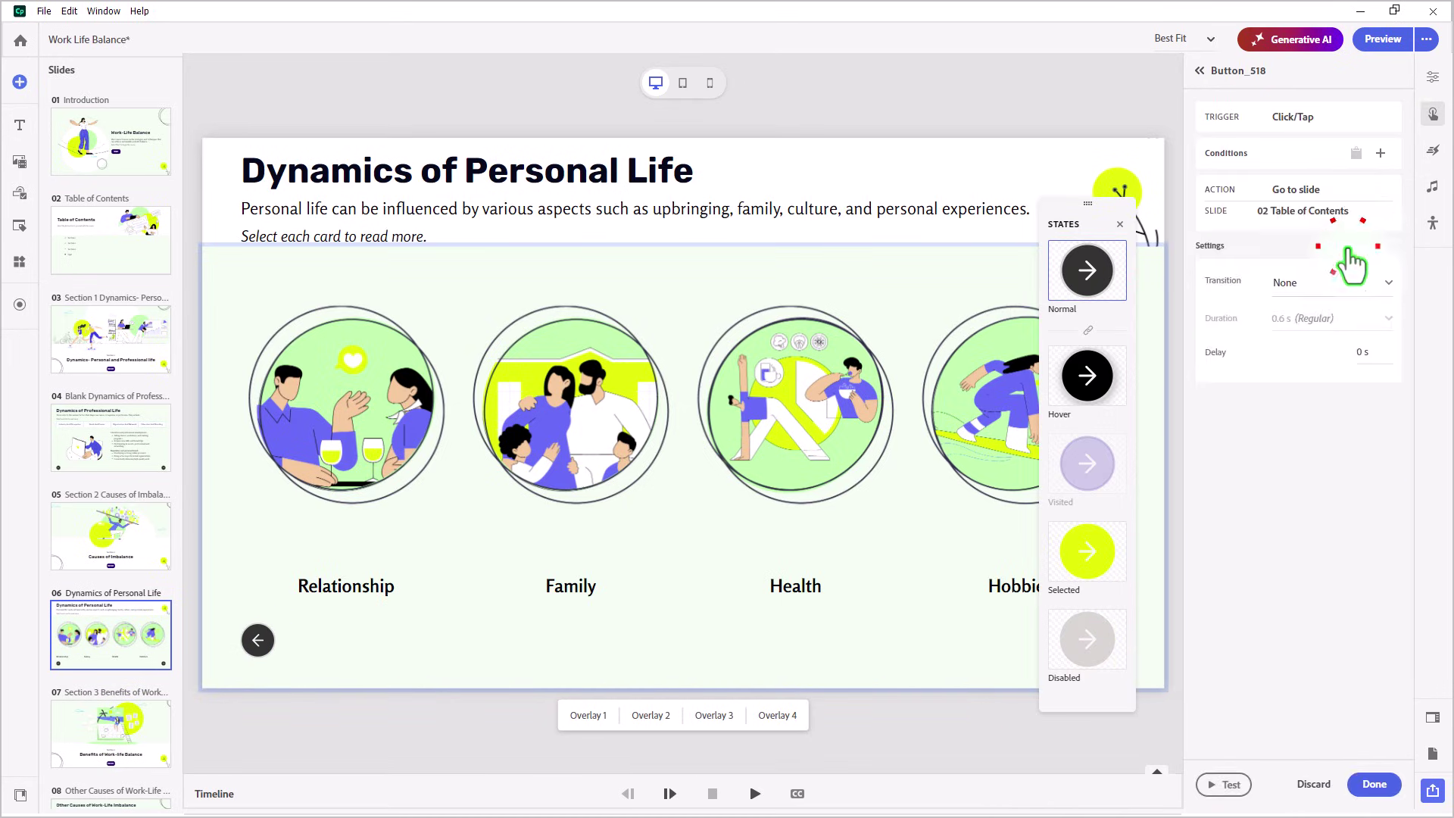
left_click(1375, 785)
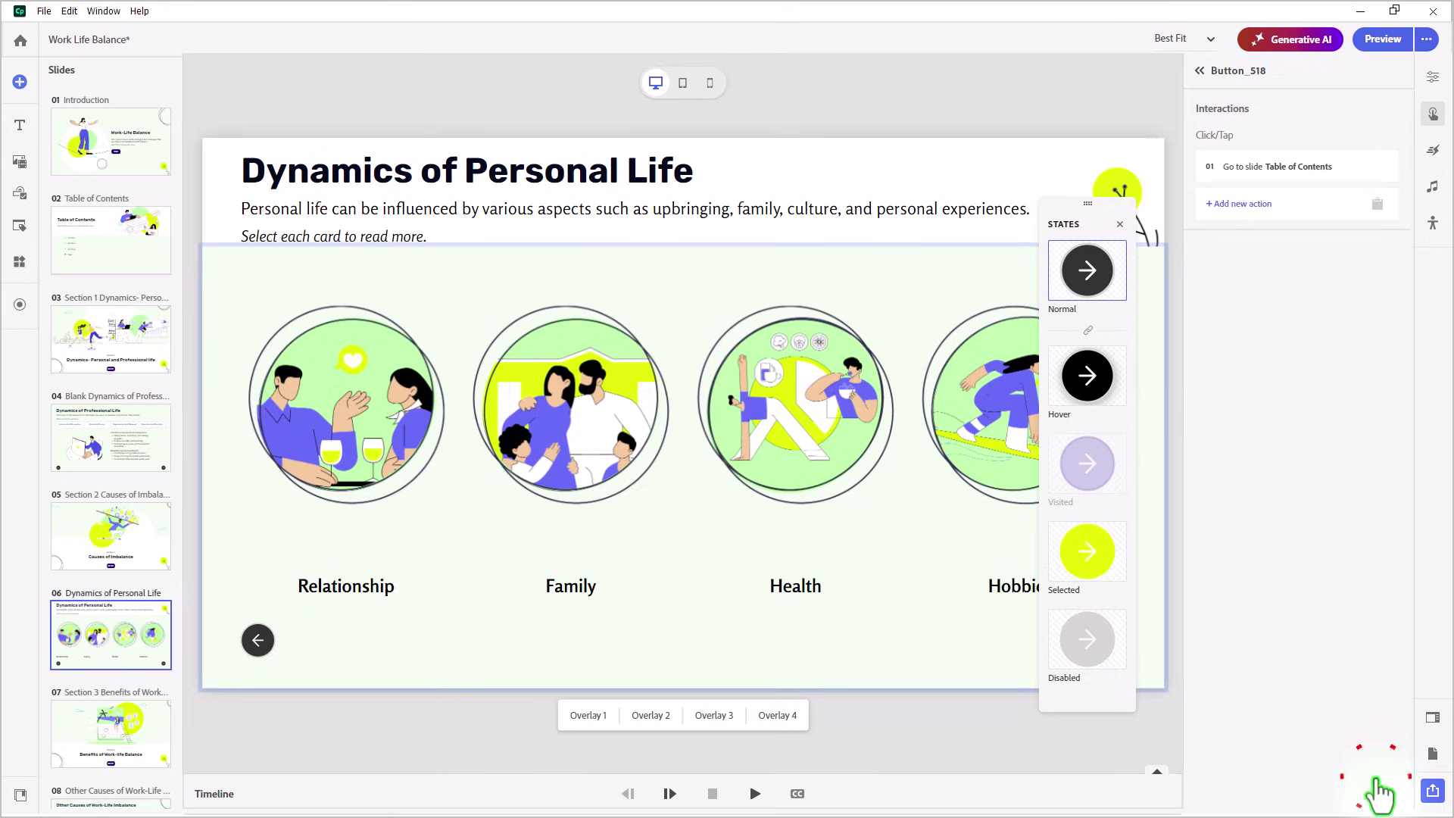
- Set the Section 3 Benefits title slide's NEXT button to Go to next slide
left_click(112, 738)
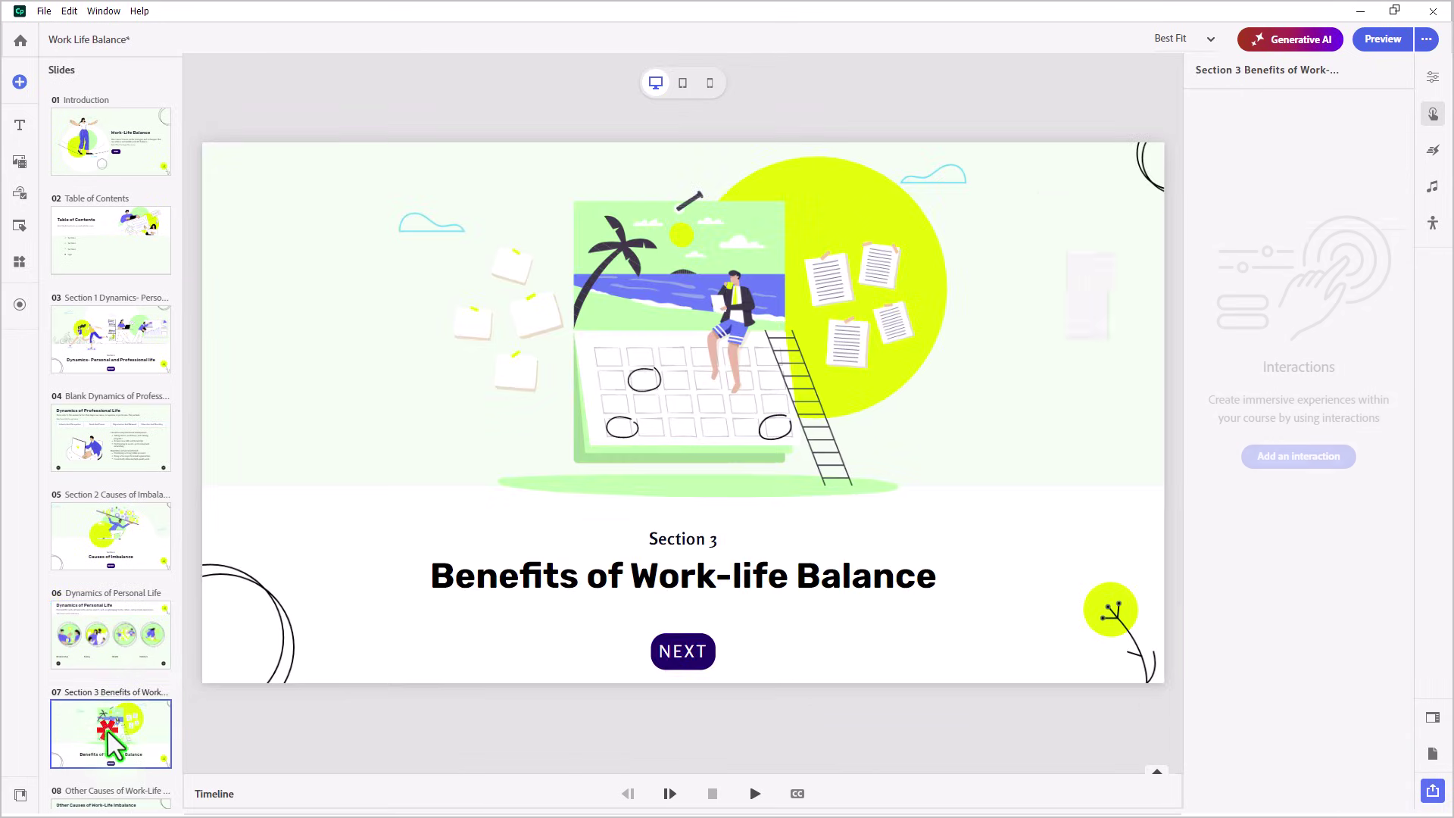
left_click(690, 657)
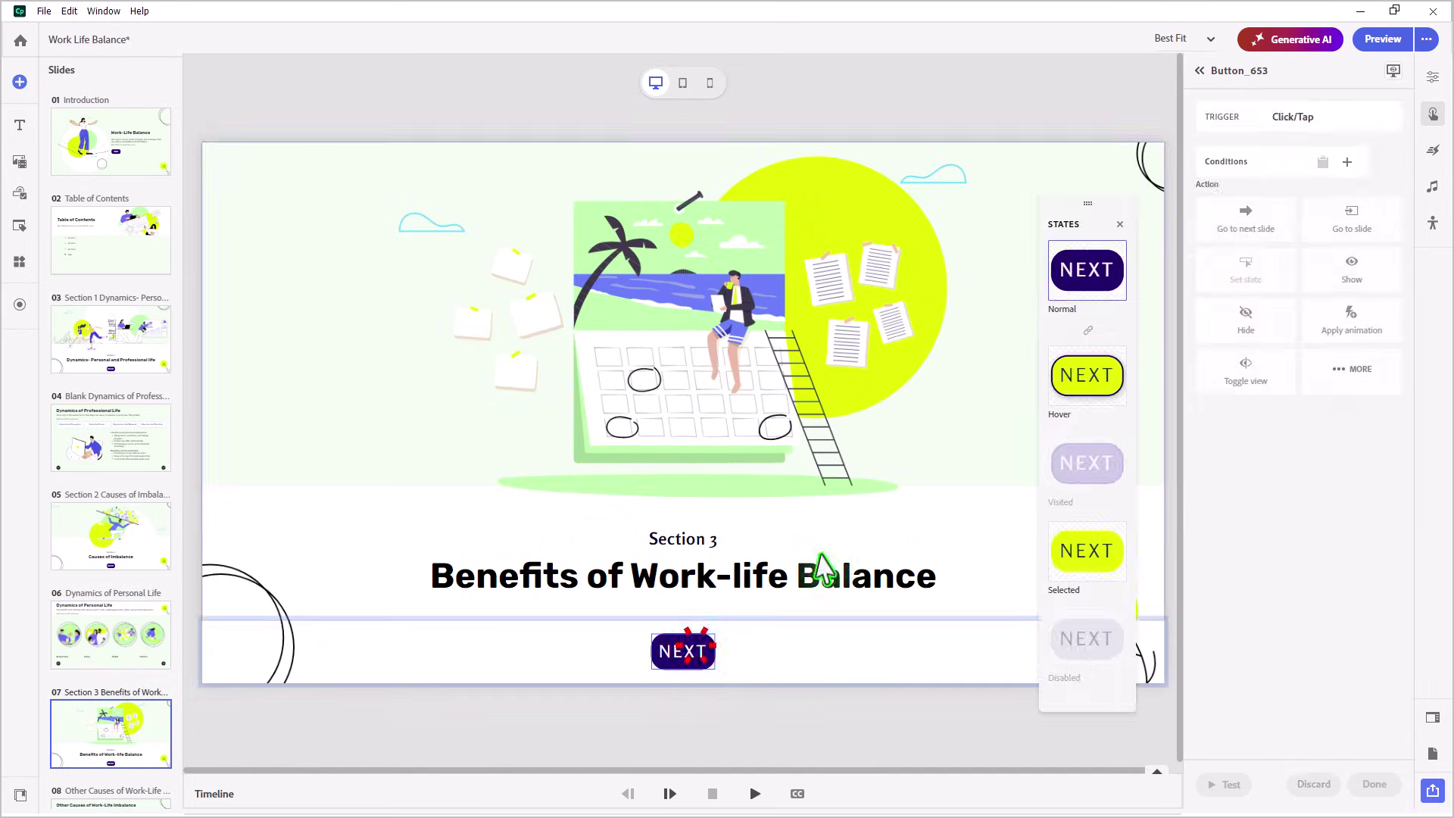
left_click(1268, 227)
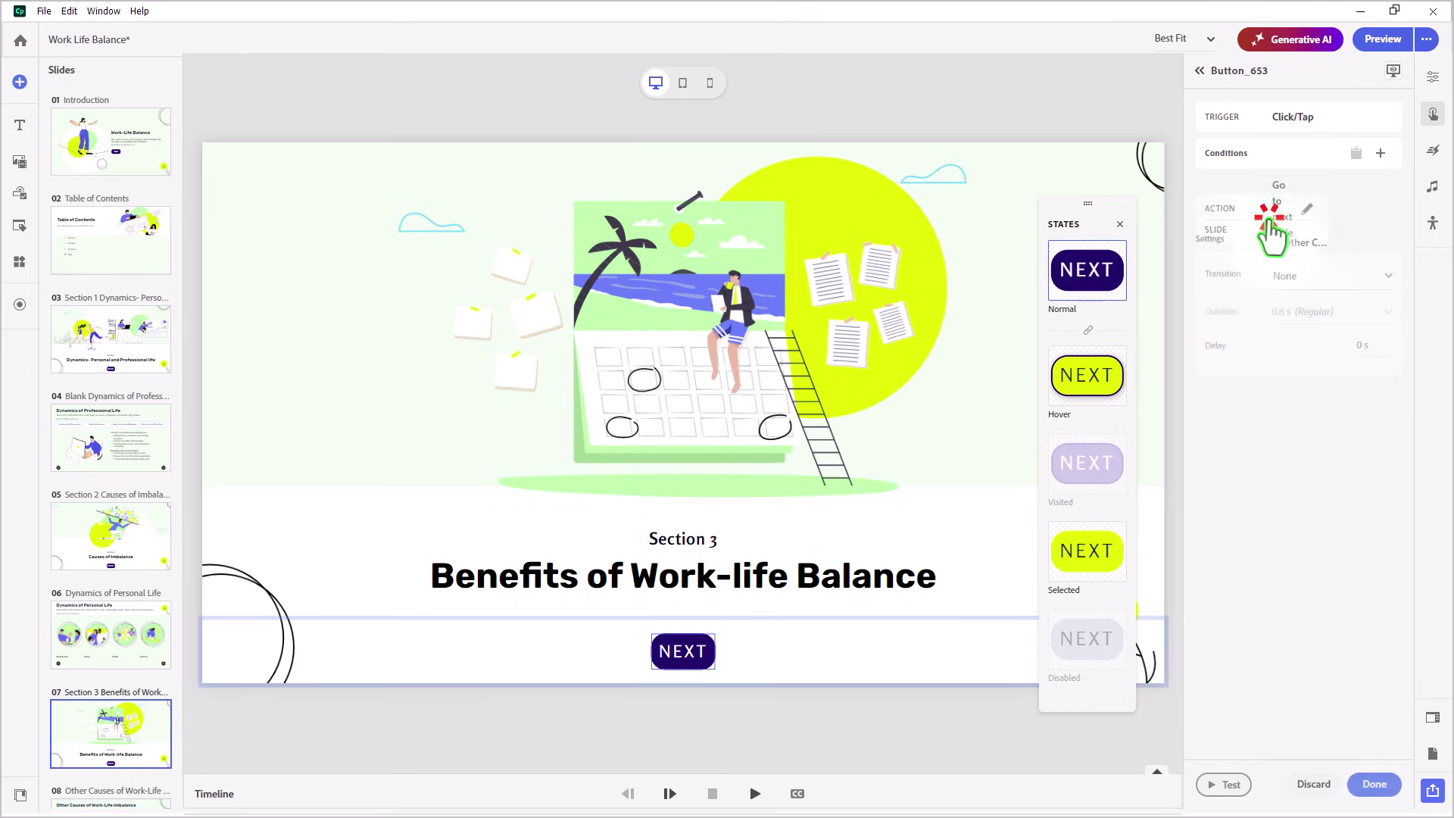
left_click(1375, 784)
- Set the Other Causes of Work-Life Imbalance back arrow to Go to previous slide
scroll(106, 591, "down", 5)
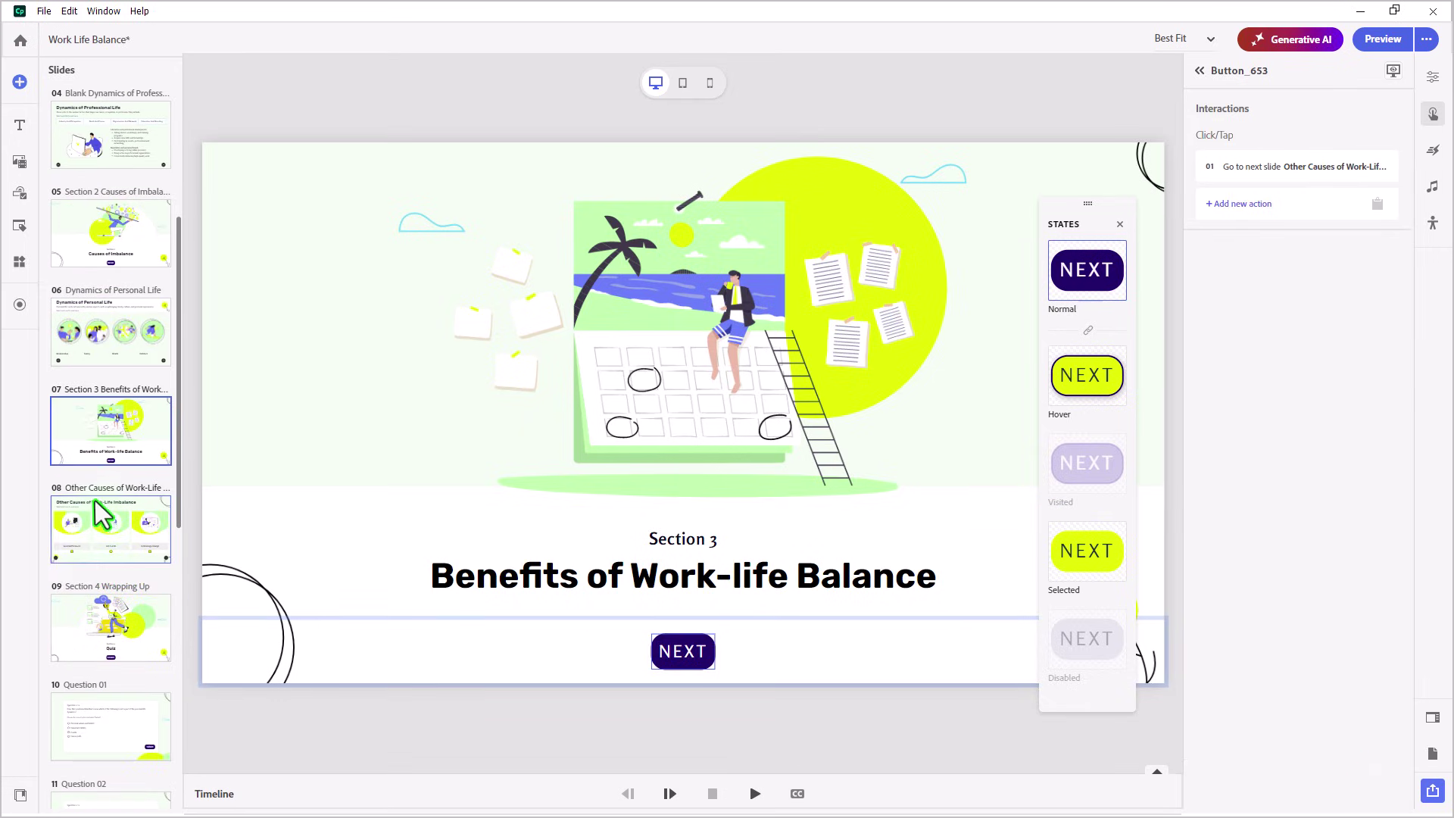
left_click(97, 502)
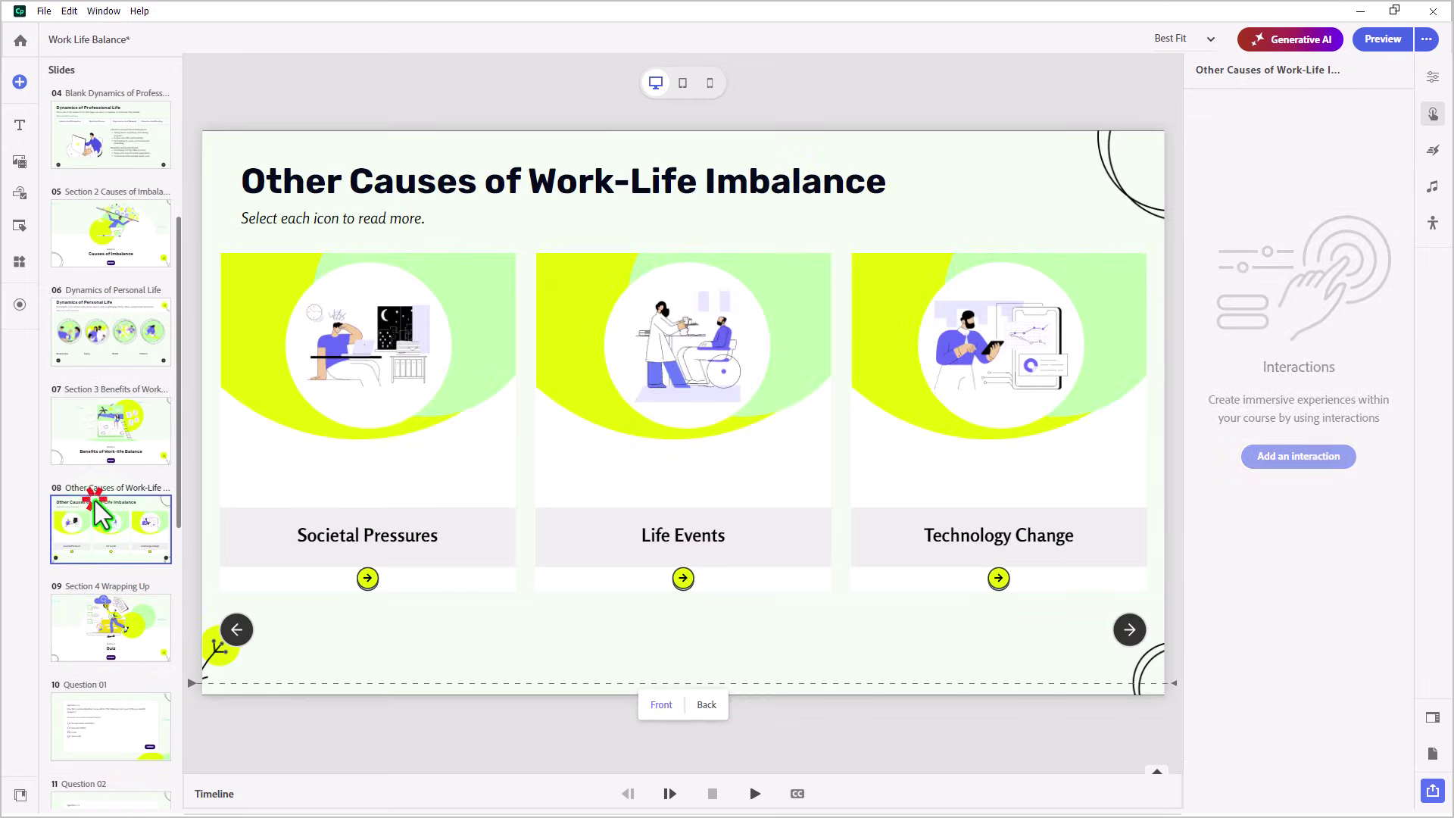
left_click(238, 630)
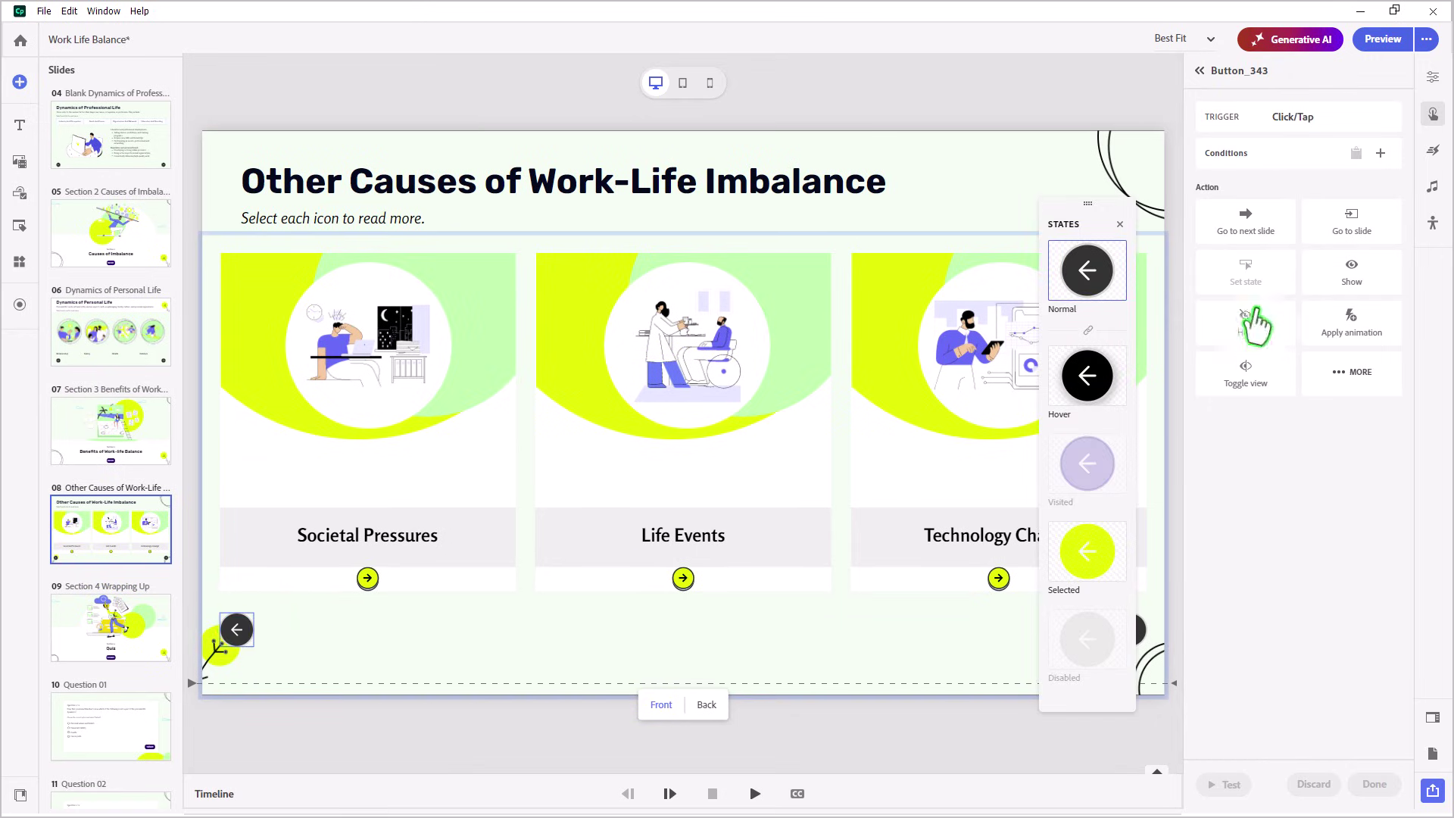
left_click(1358, 374)
left_click(1306, 673)
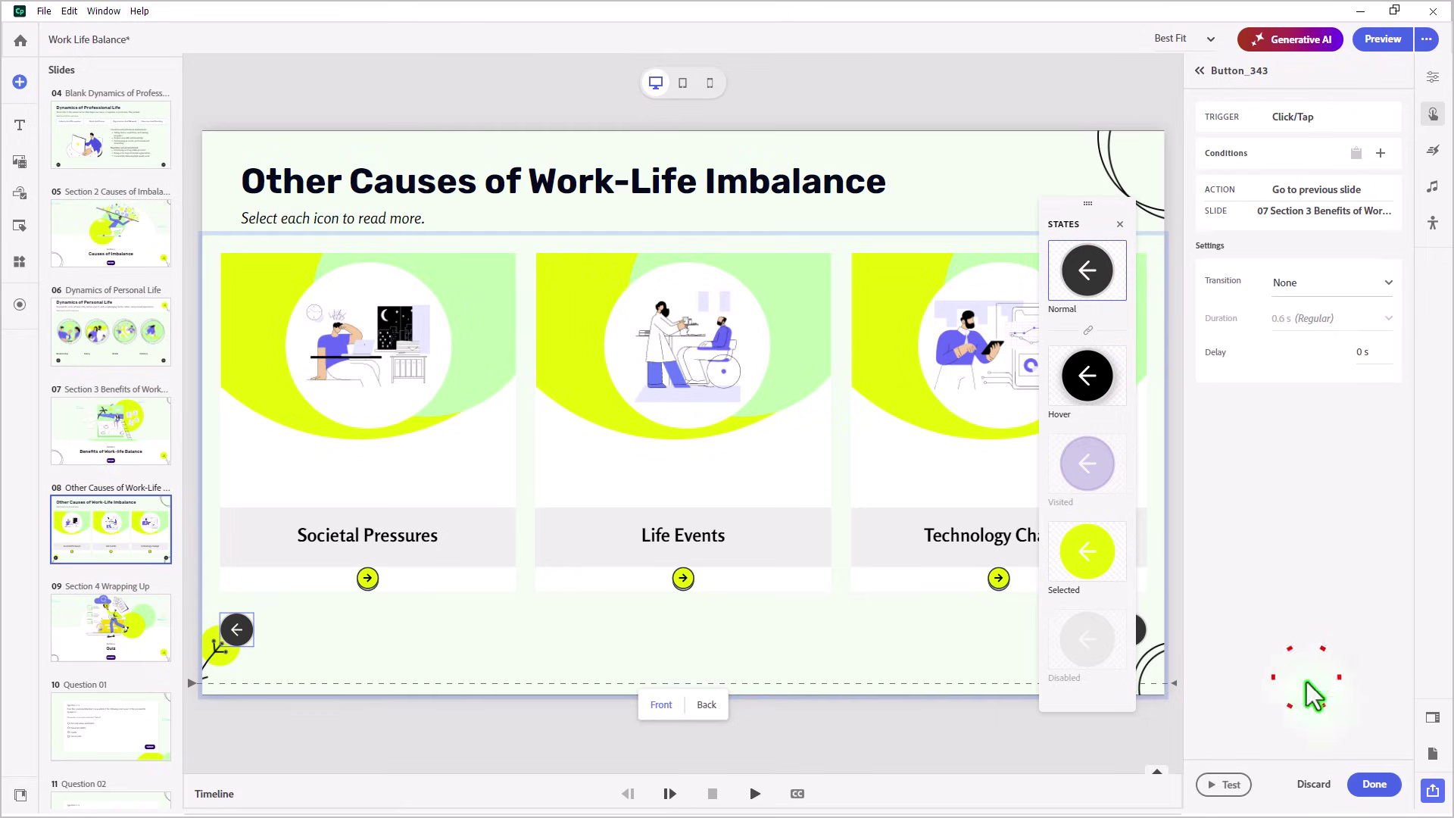
left_click(1386, 786)
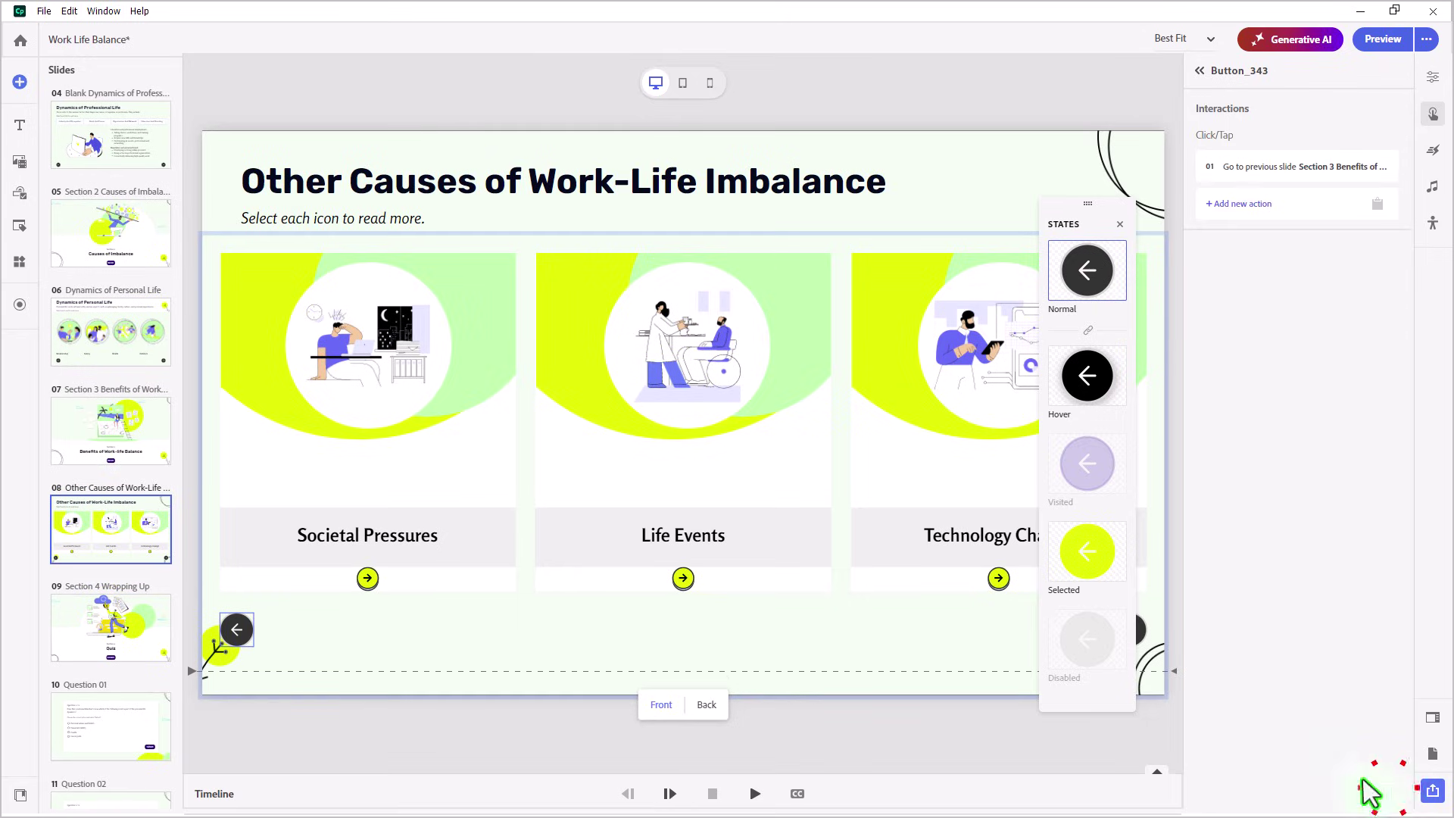
left_click(954, 733)
- Point that slide's bottom-right forward arrow at slide 02 Table of Contents
left_click(1129, 631)
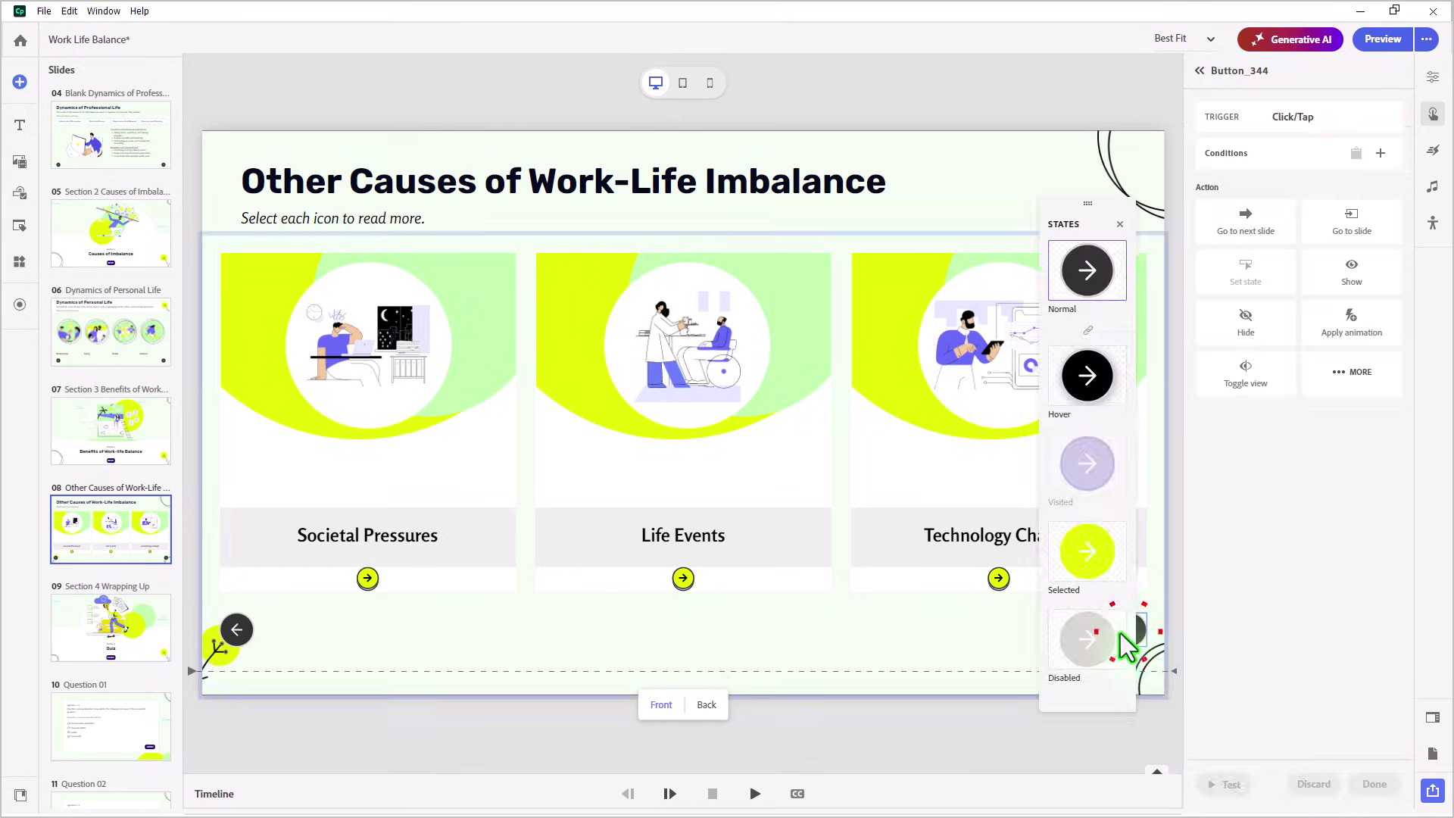
left_click(1356, 221)
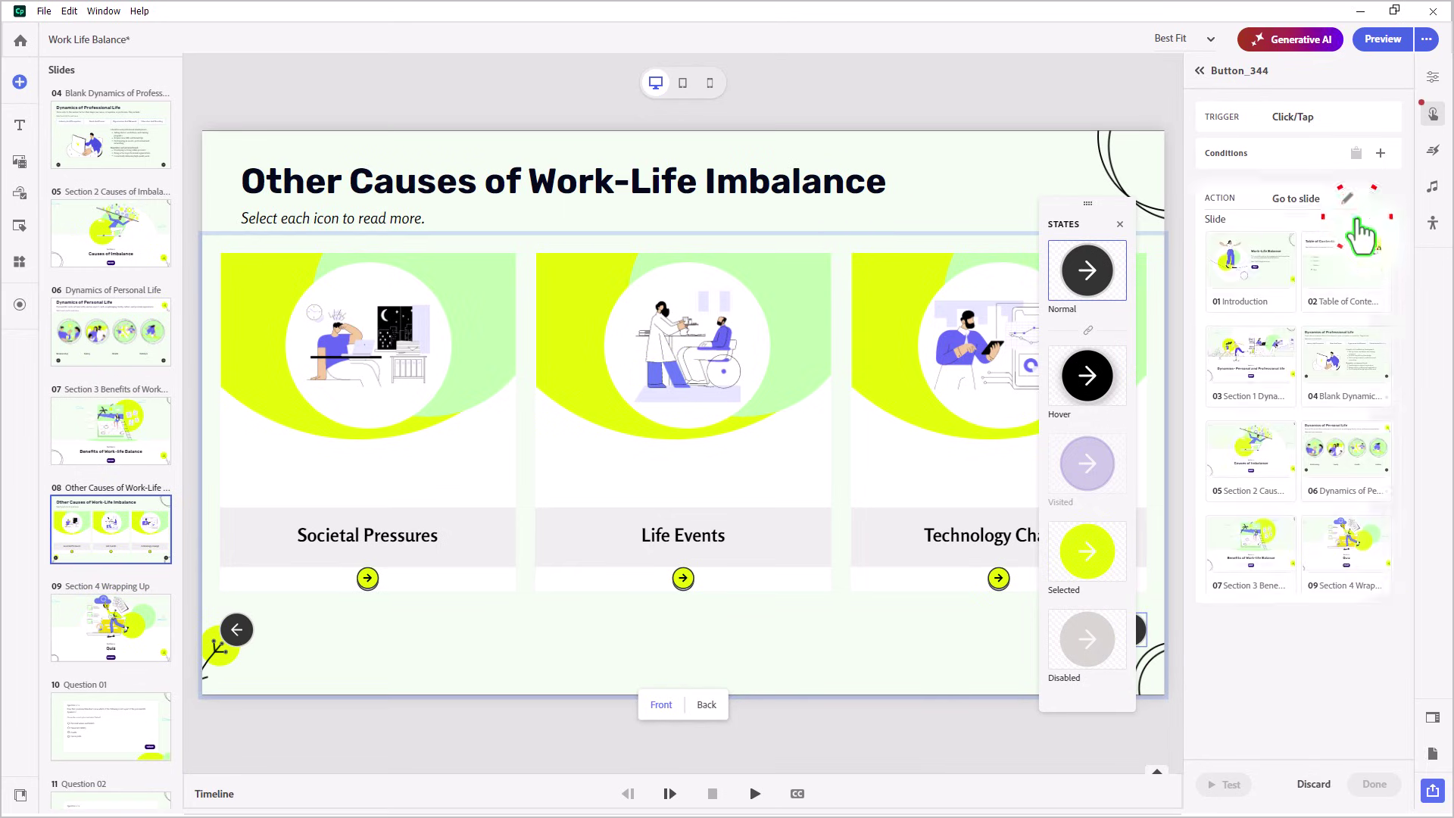
left_click(1352, 271)
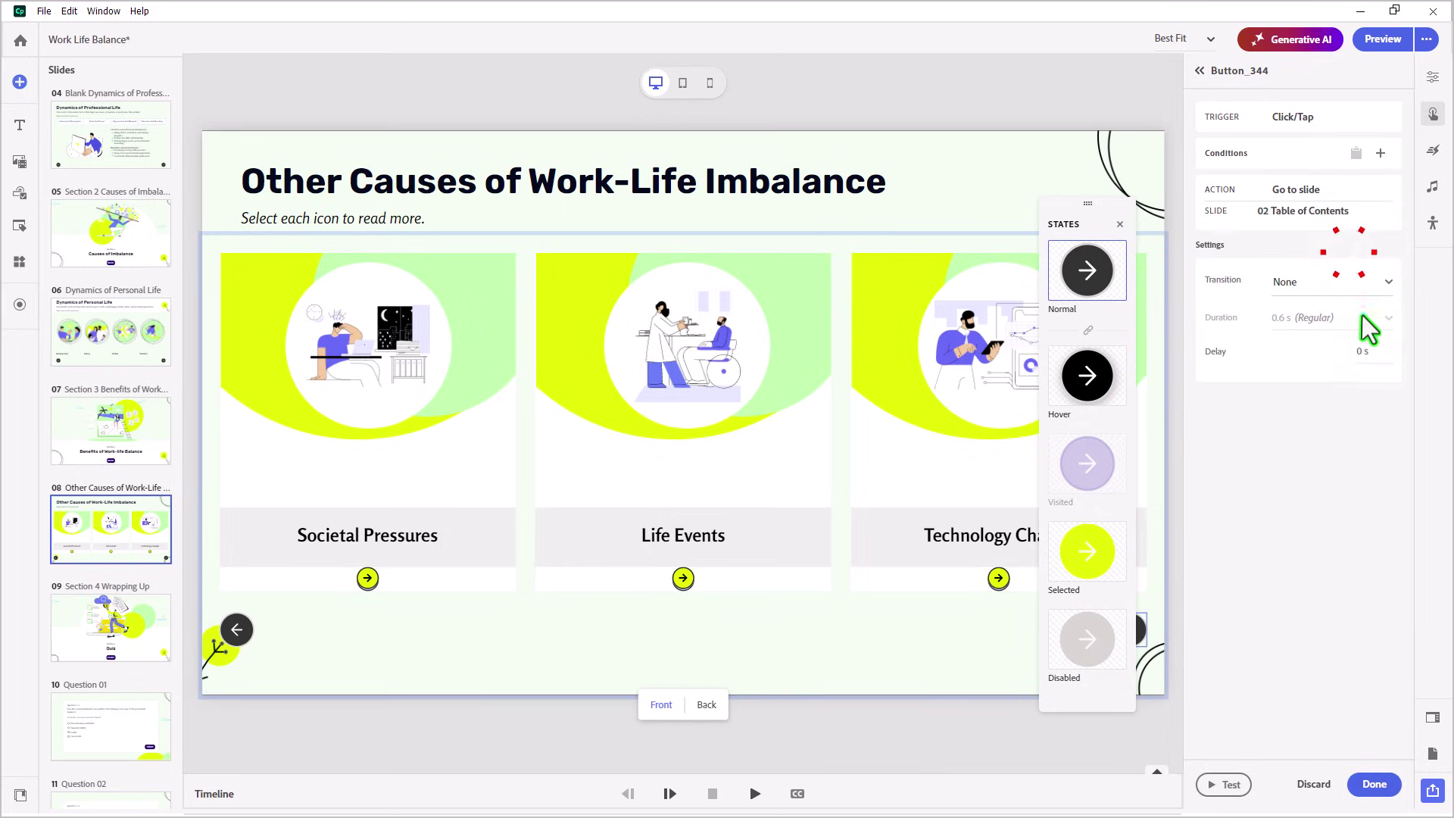
left_click(1372, 785)
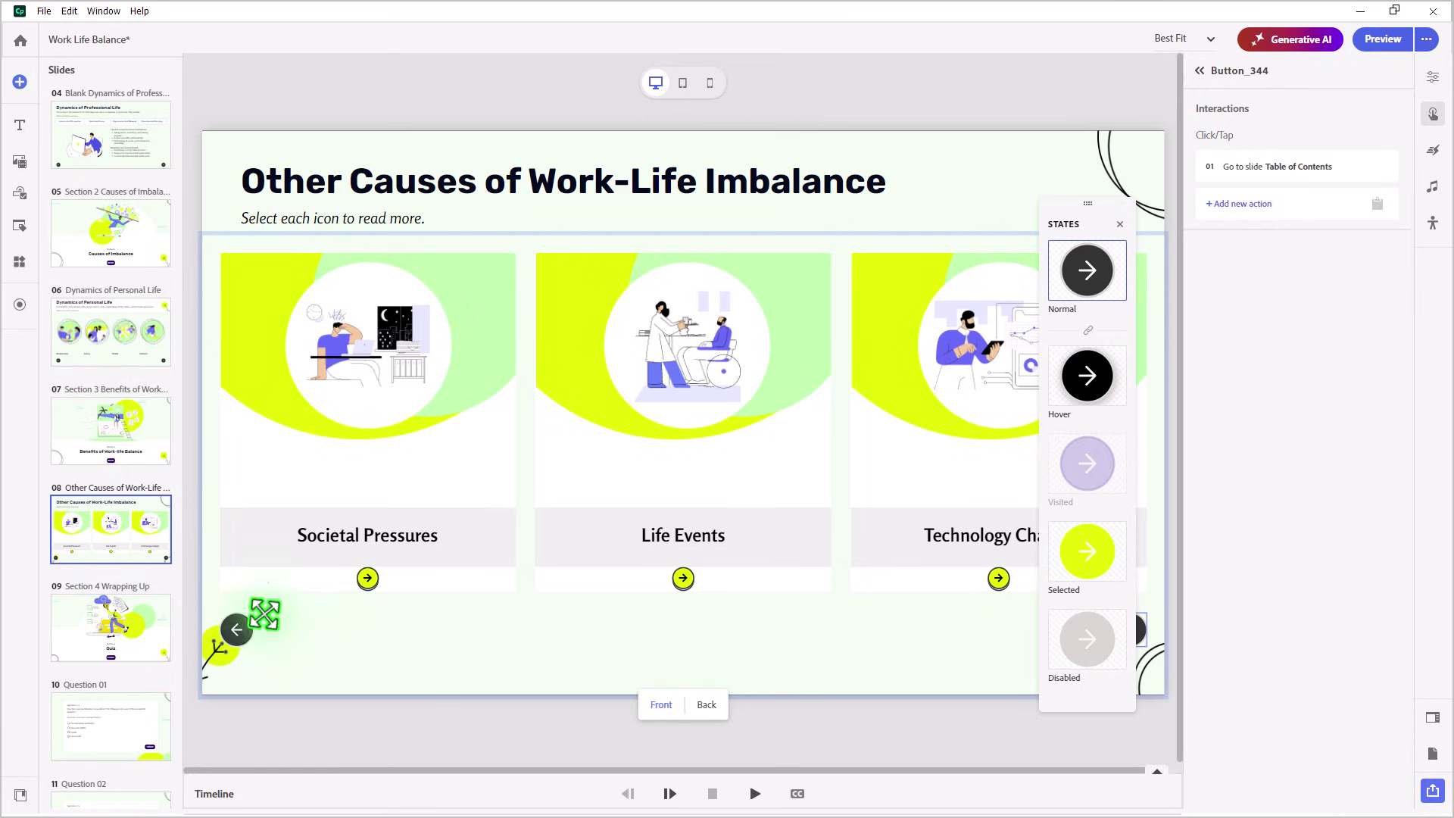
- Make slide 09's quiz START button go to the next slide, then open the Introduction slide
left_click(114, 633)
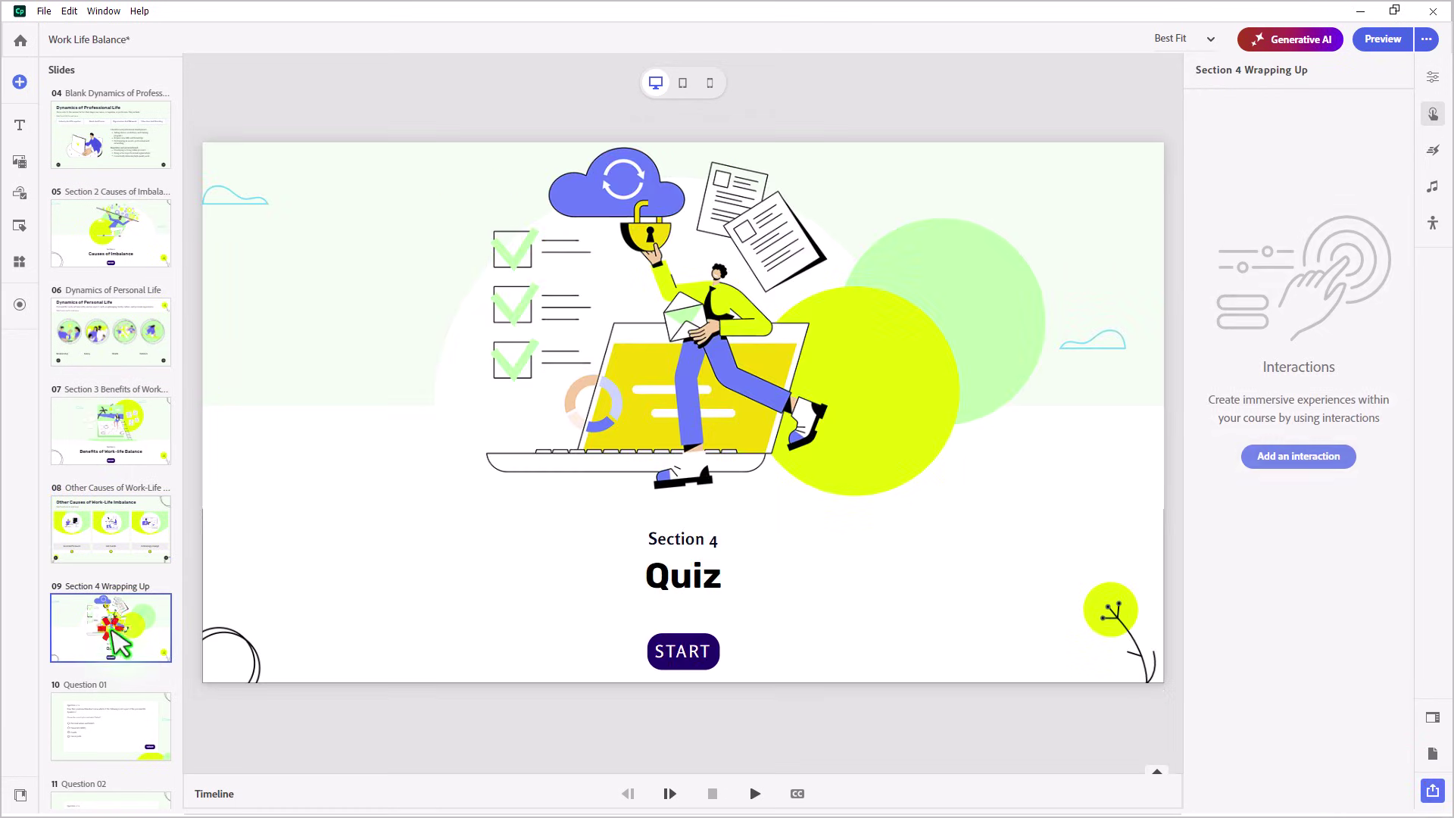
left_click(685, 655)
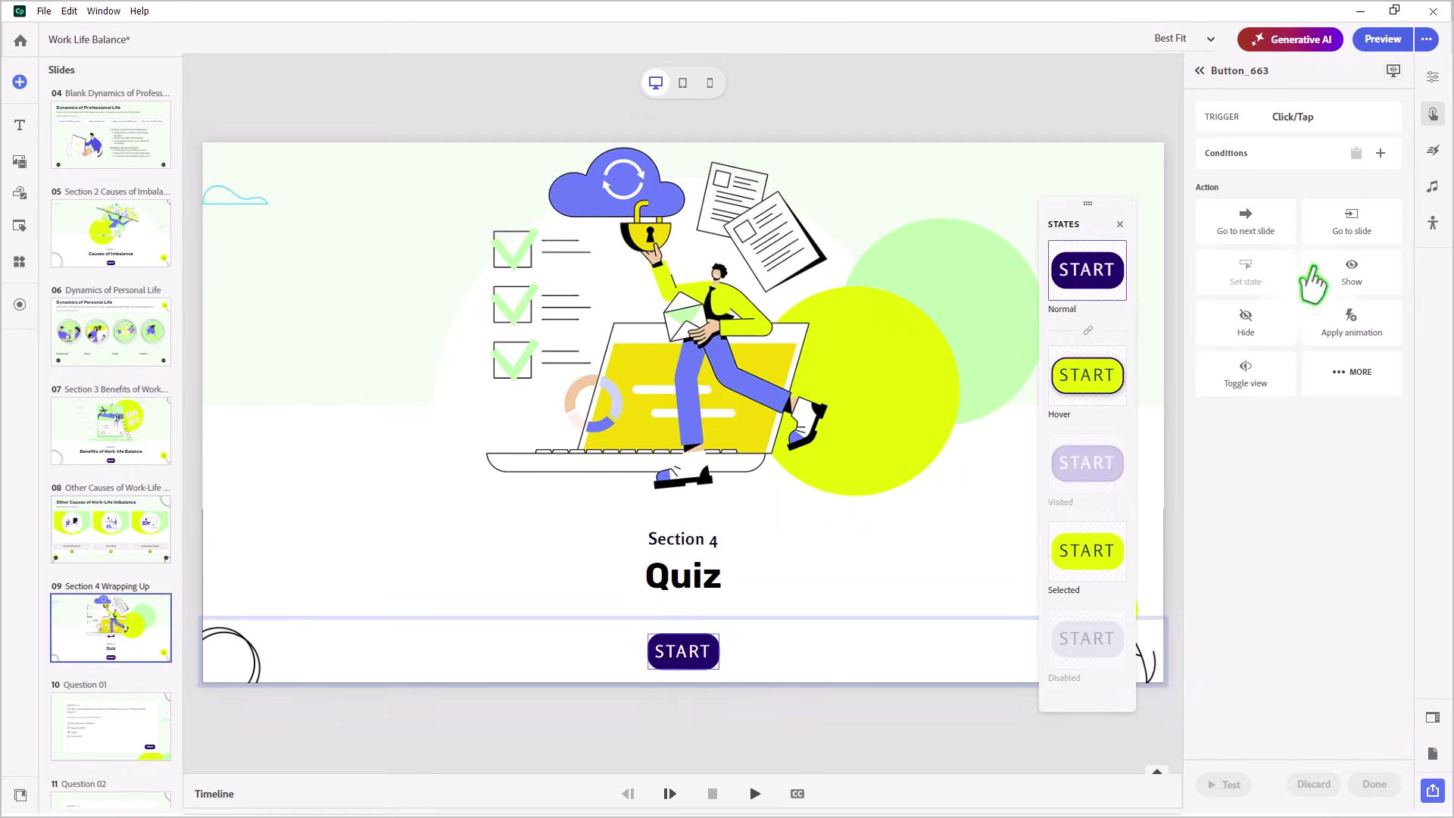
left_click(1264, 229)
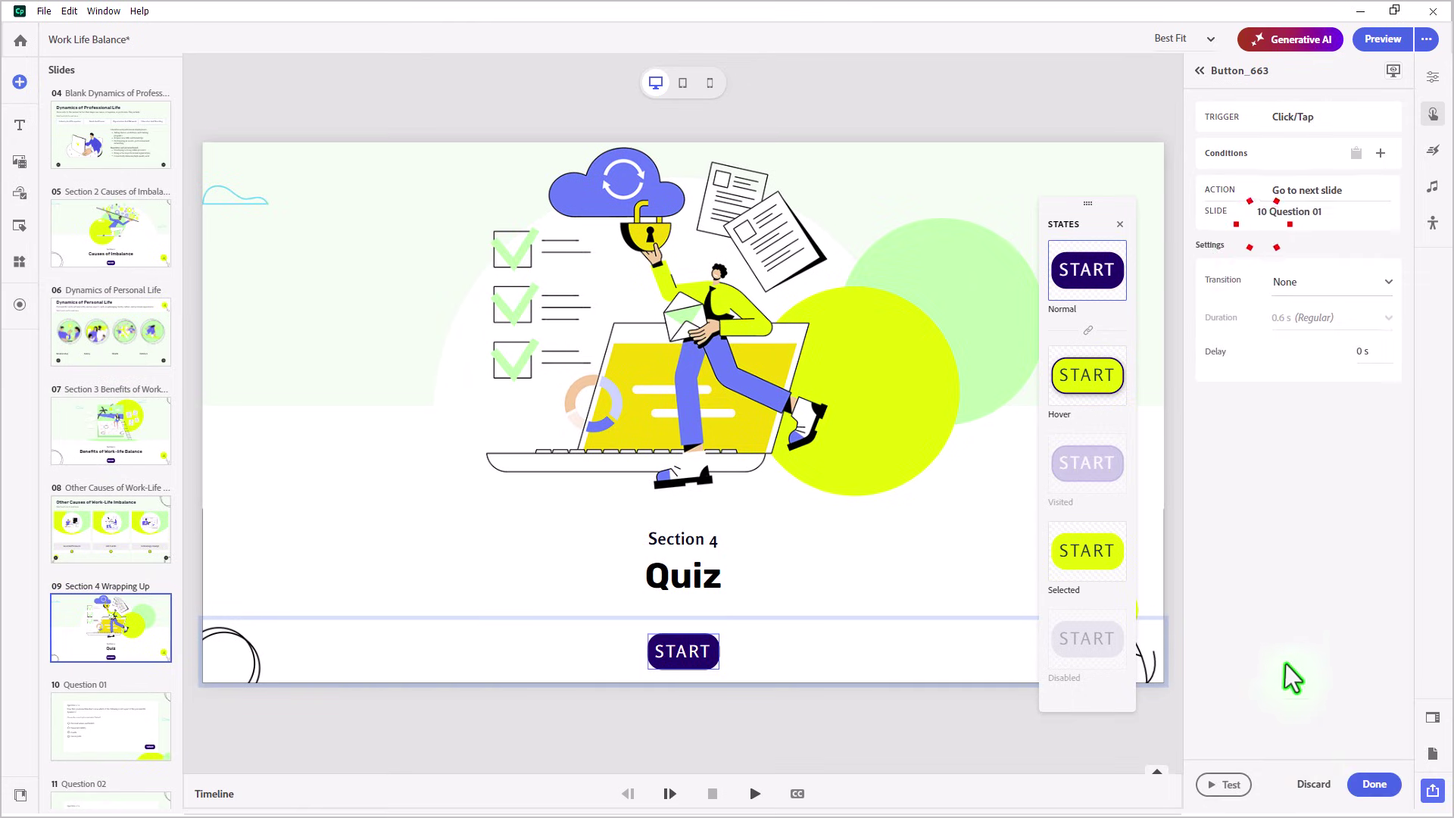
left_click(1376, 785)
scroll(140, 182, "up", 4)
left_click(140, 175)
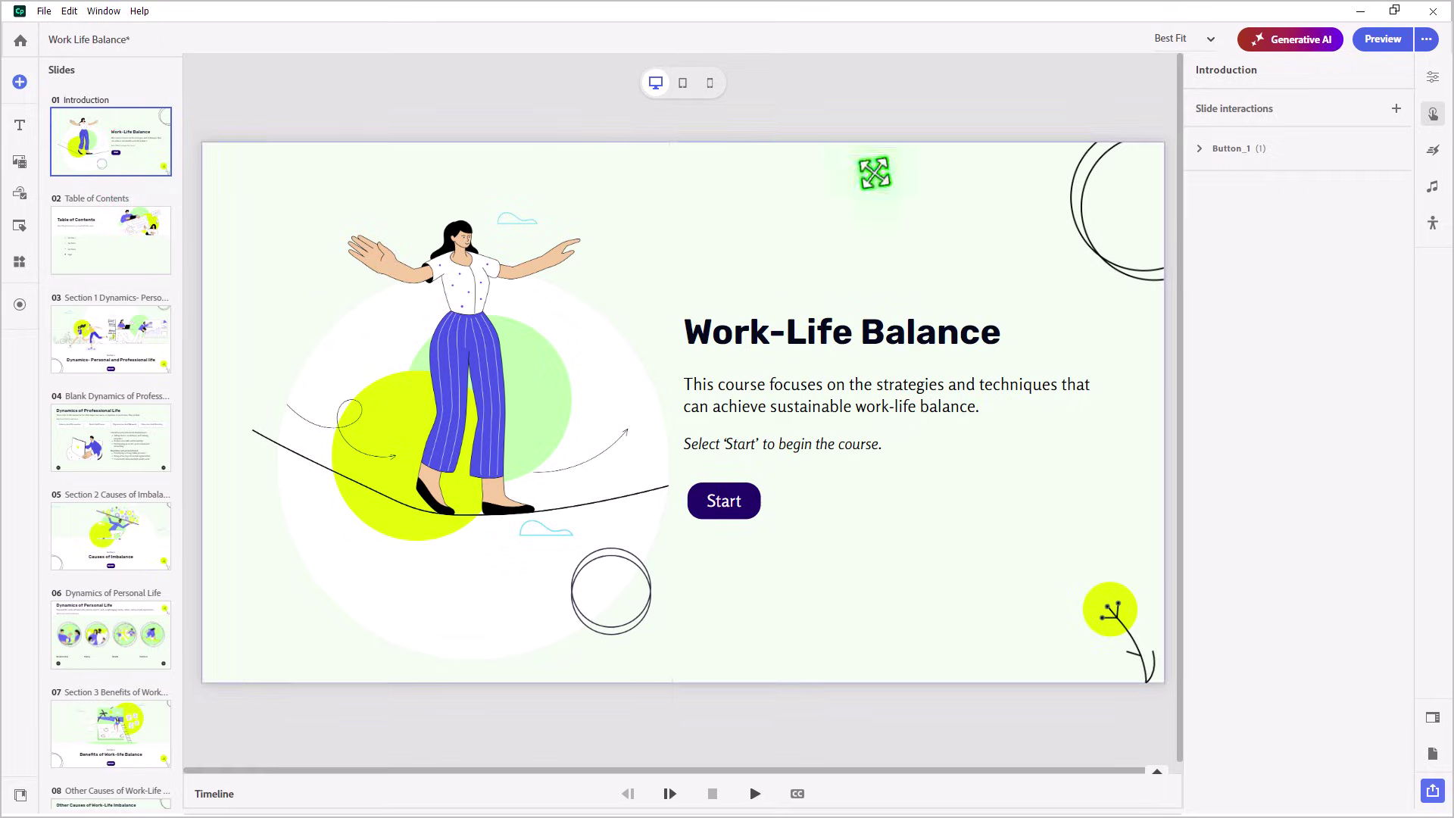
- Preview the course and open Section 1 from the table of contents
left_click(1367, 47)
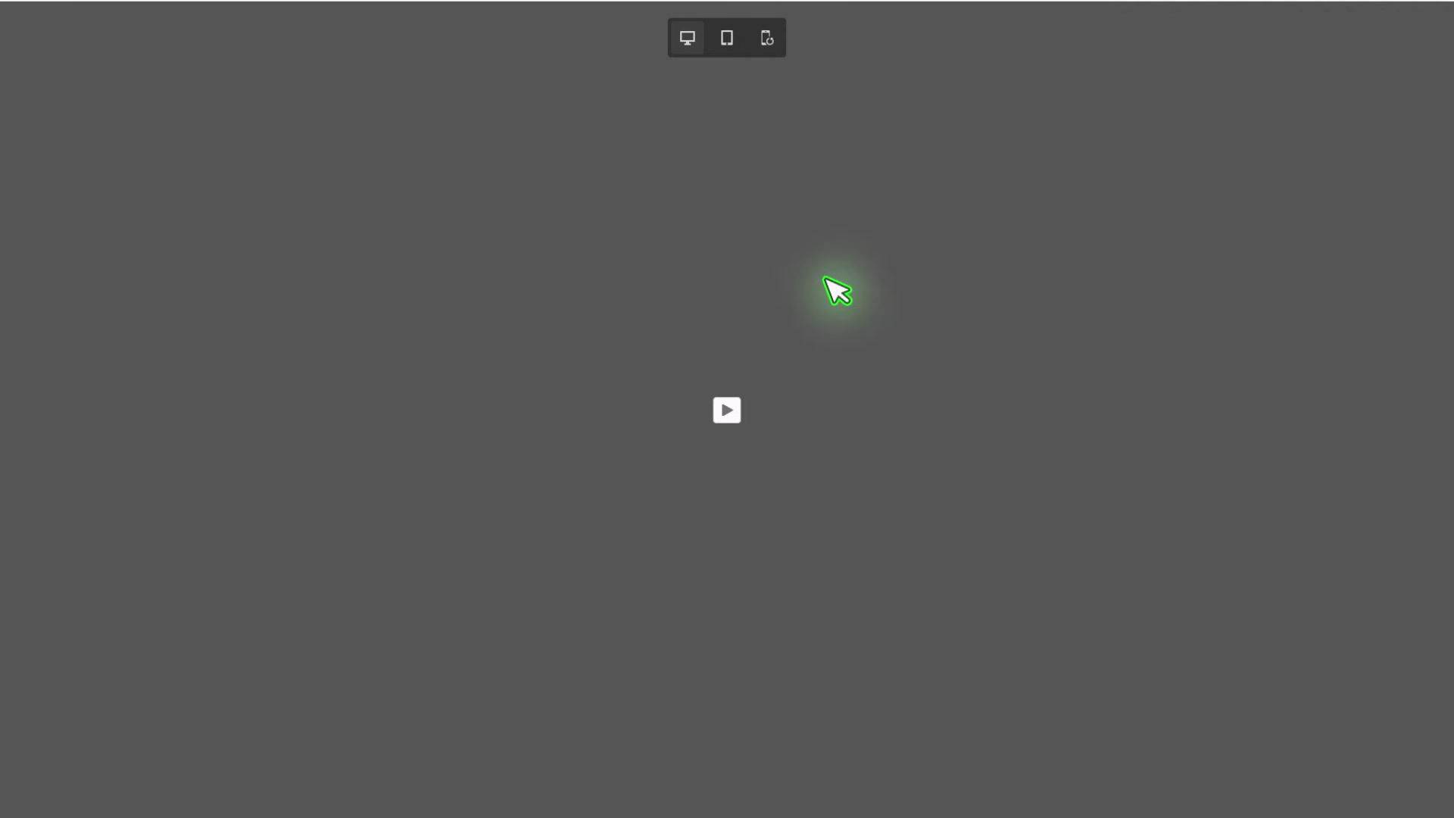
left_click(727, 411)
left_click(788, 552)
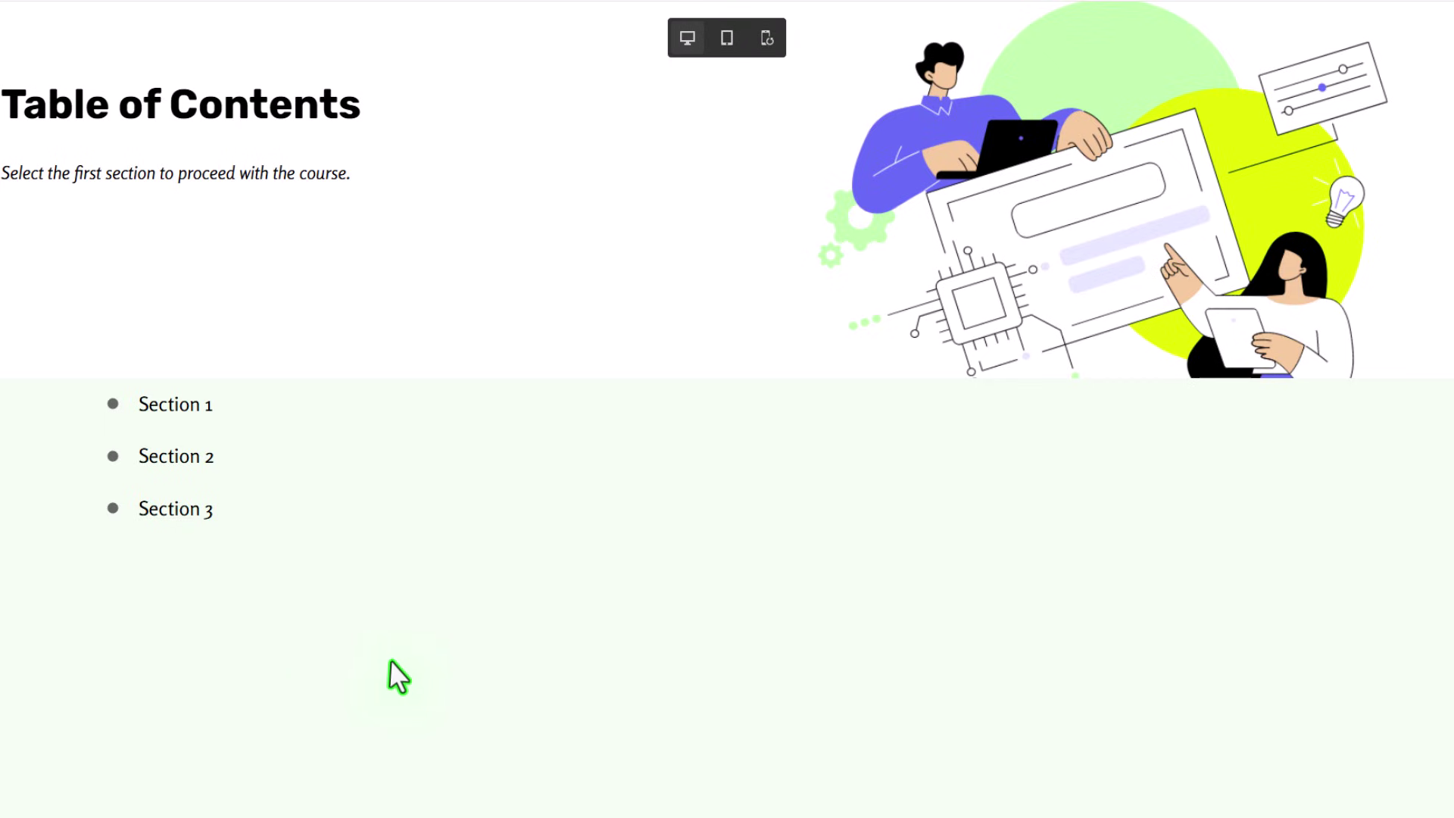
left_click(193, 415)
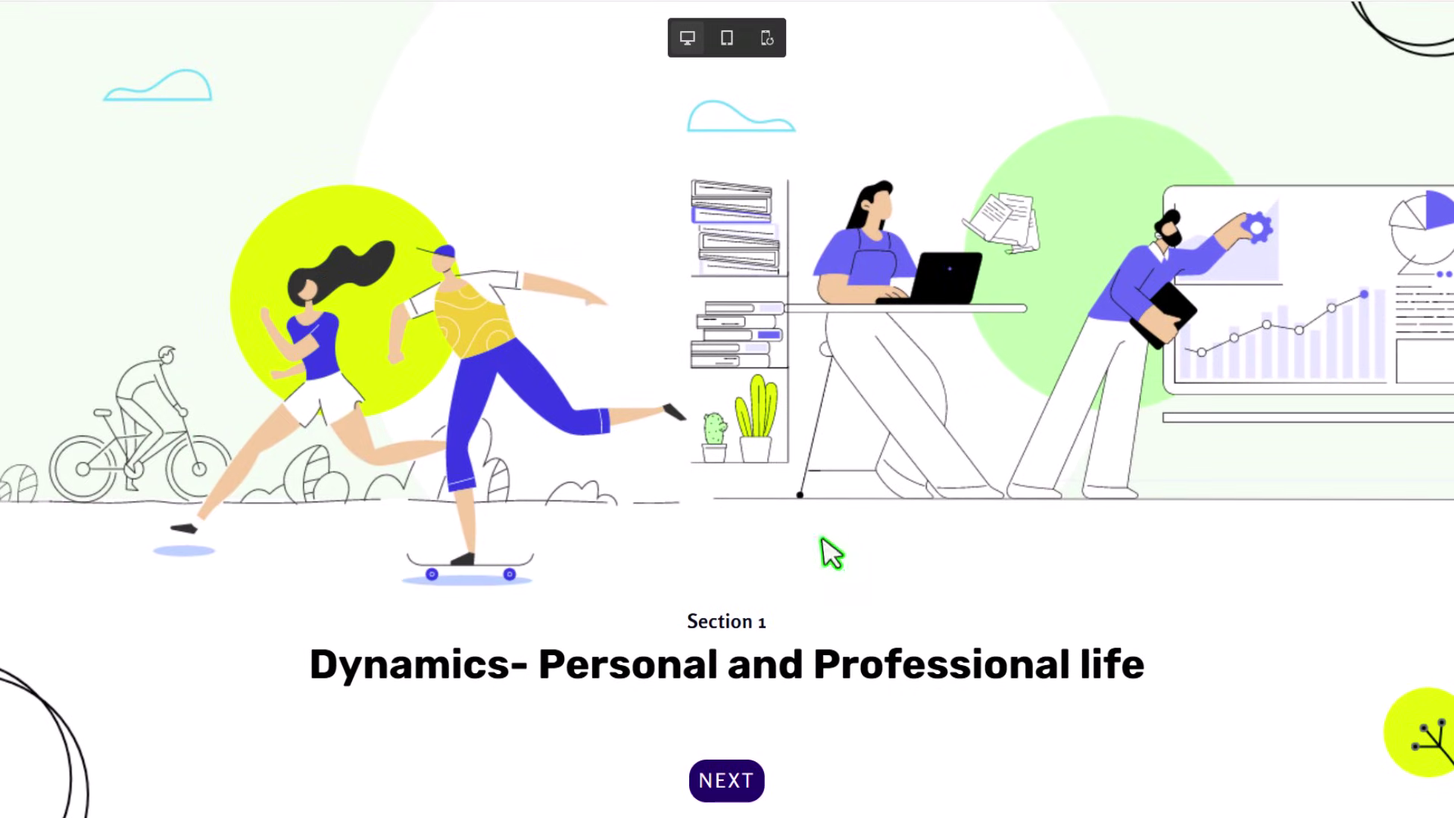
- View the Goals And Career, Organization And Network, and Education And Branding tabs, then return to contents
left_click(720, 788)
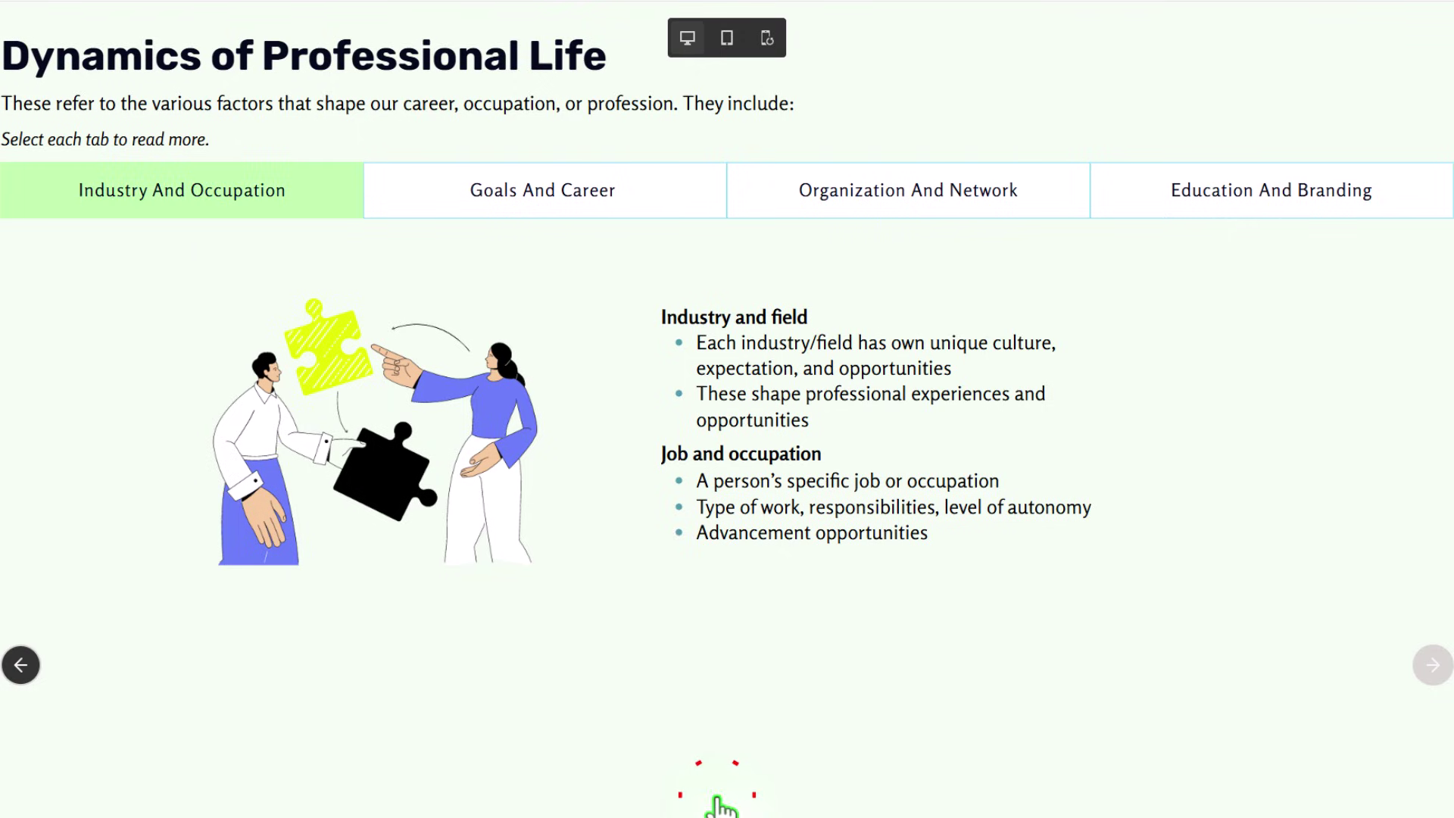
left_click(540, 196)
left_click(833, 199)
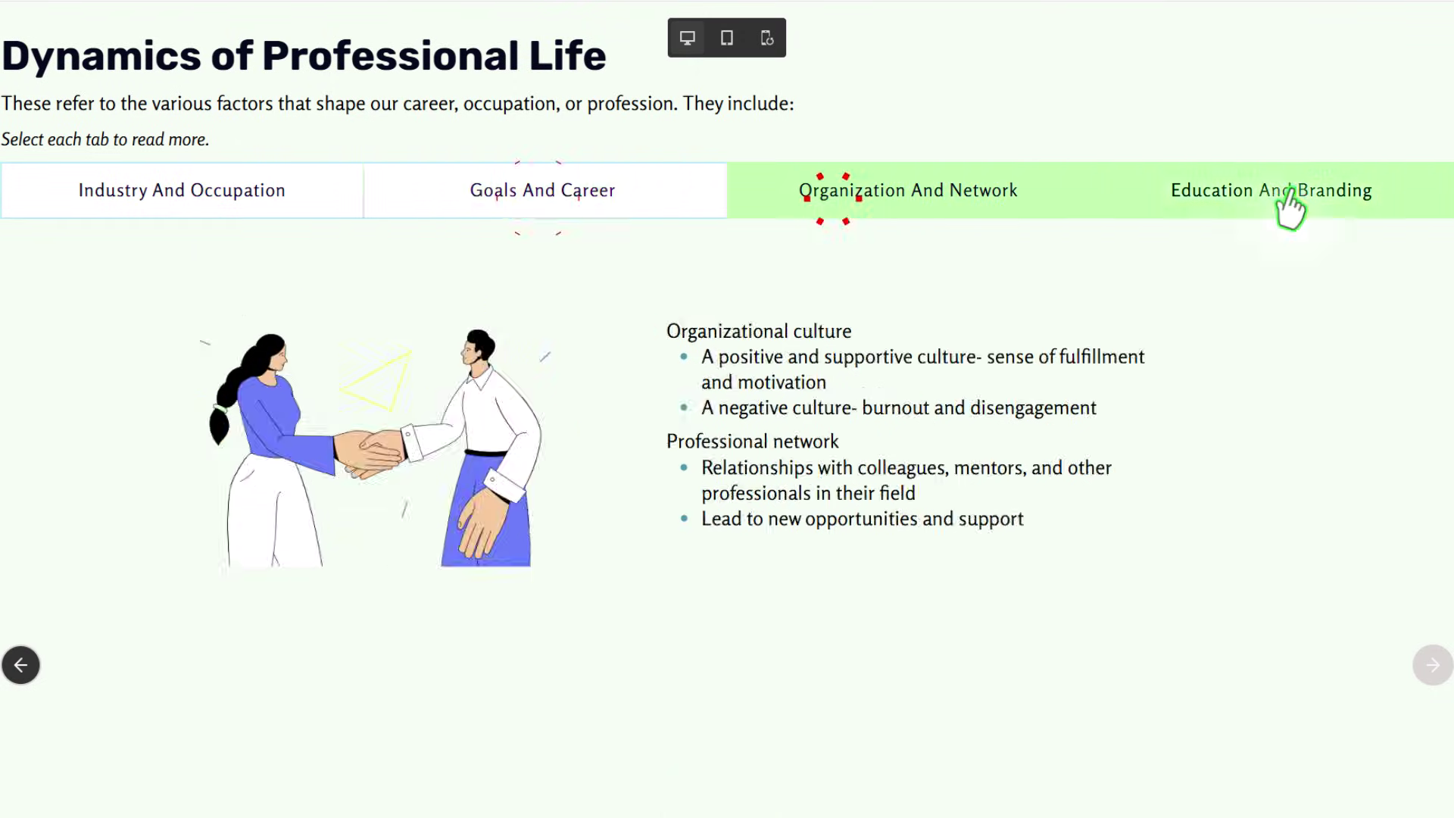
left_click(1294, 188)
left_click(1432, 666)
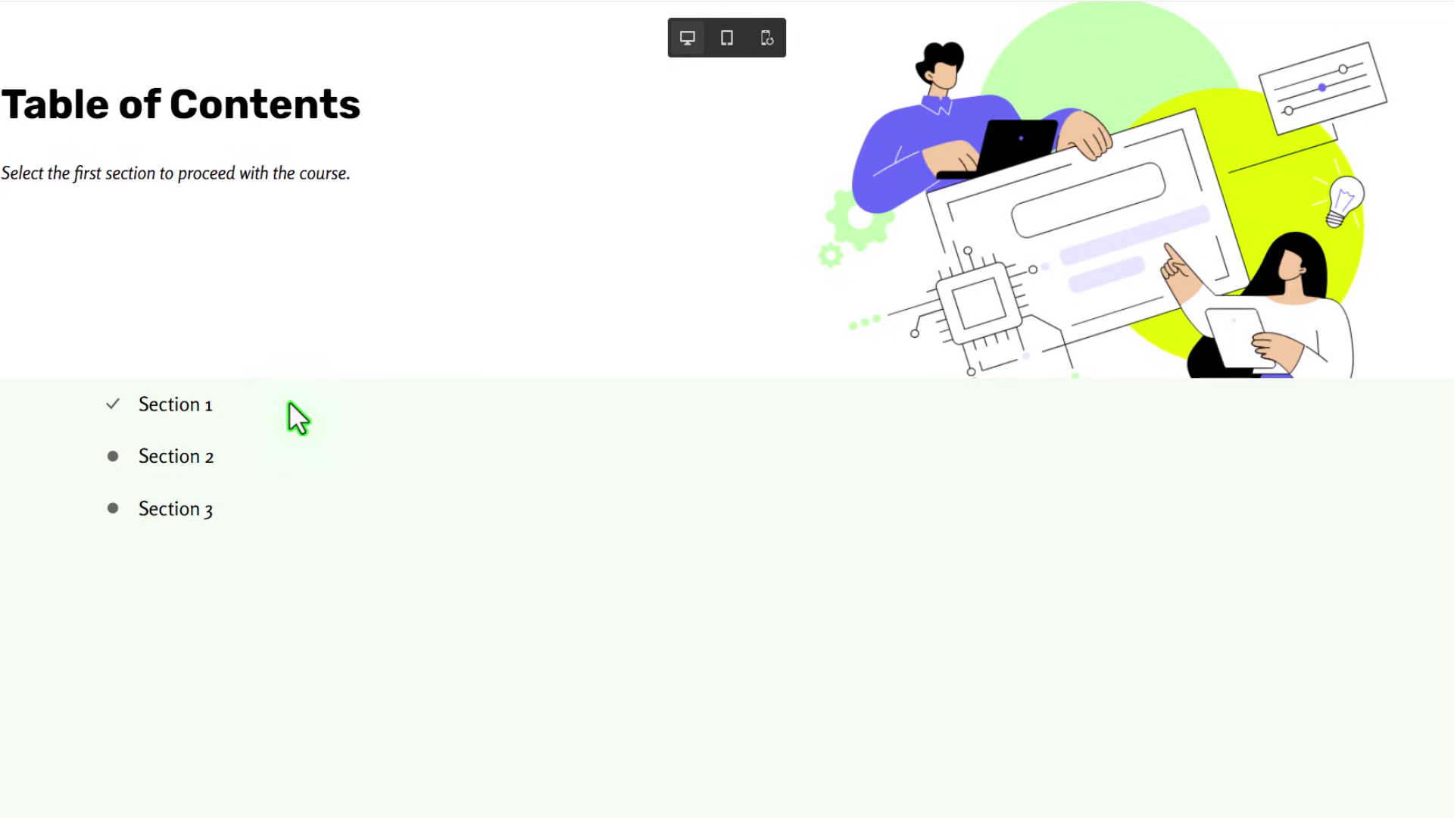
- Open Section 2, view and close the Relationship, Family, Health and Hobbies cards, then return to contents
left_click(191, 462)
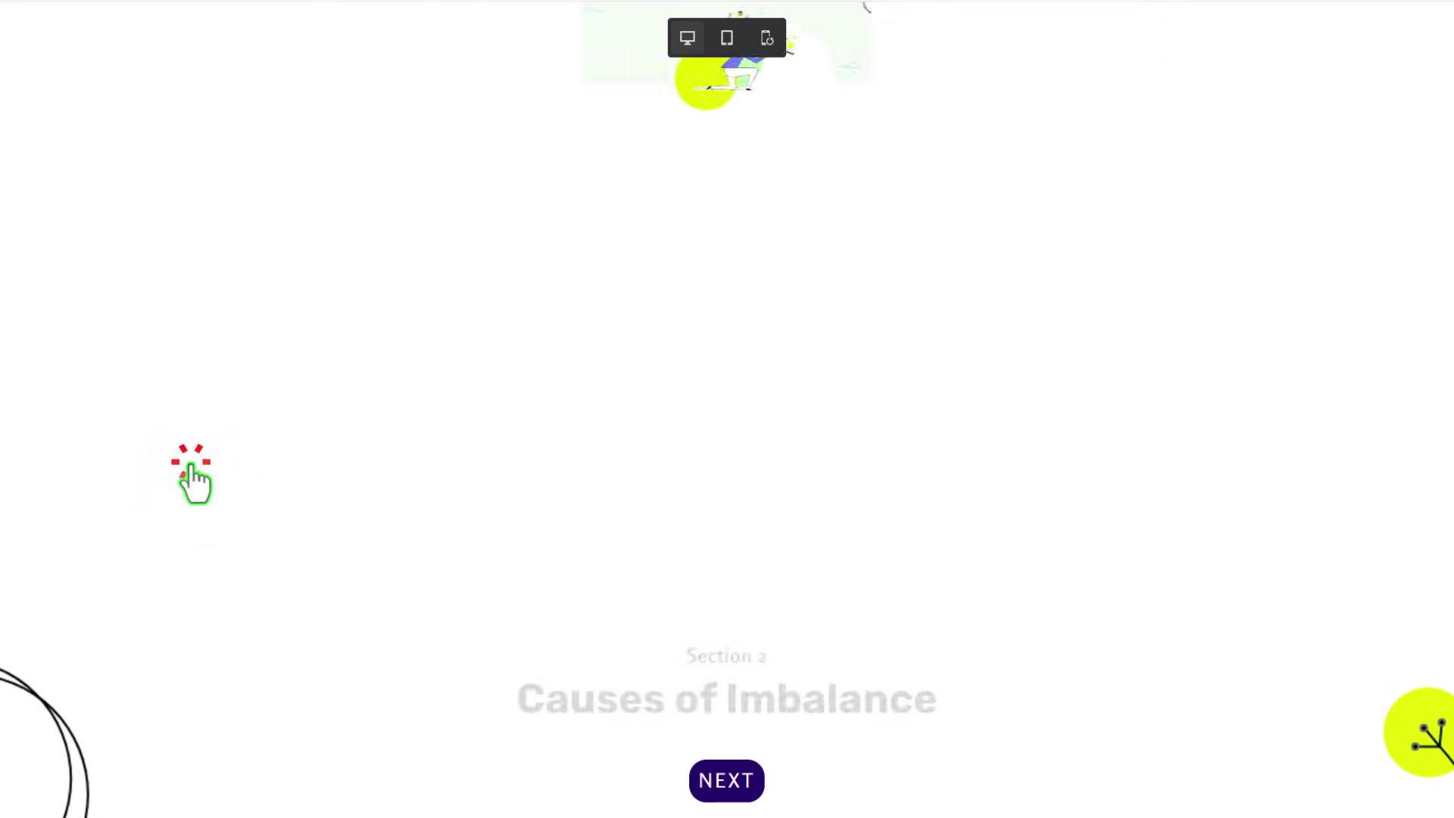
left_click(741, 788)
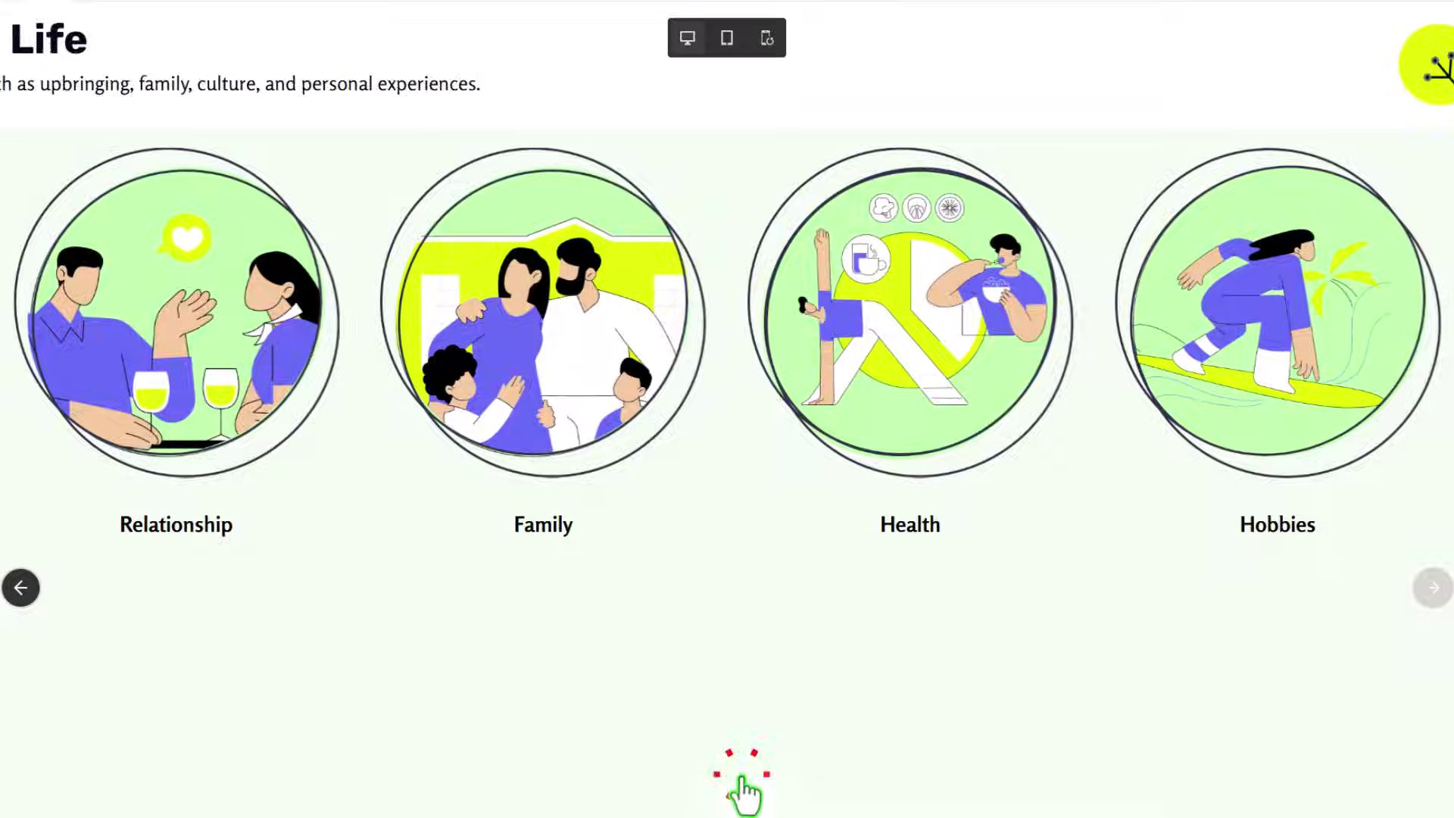
left_click(219, 251)
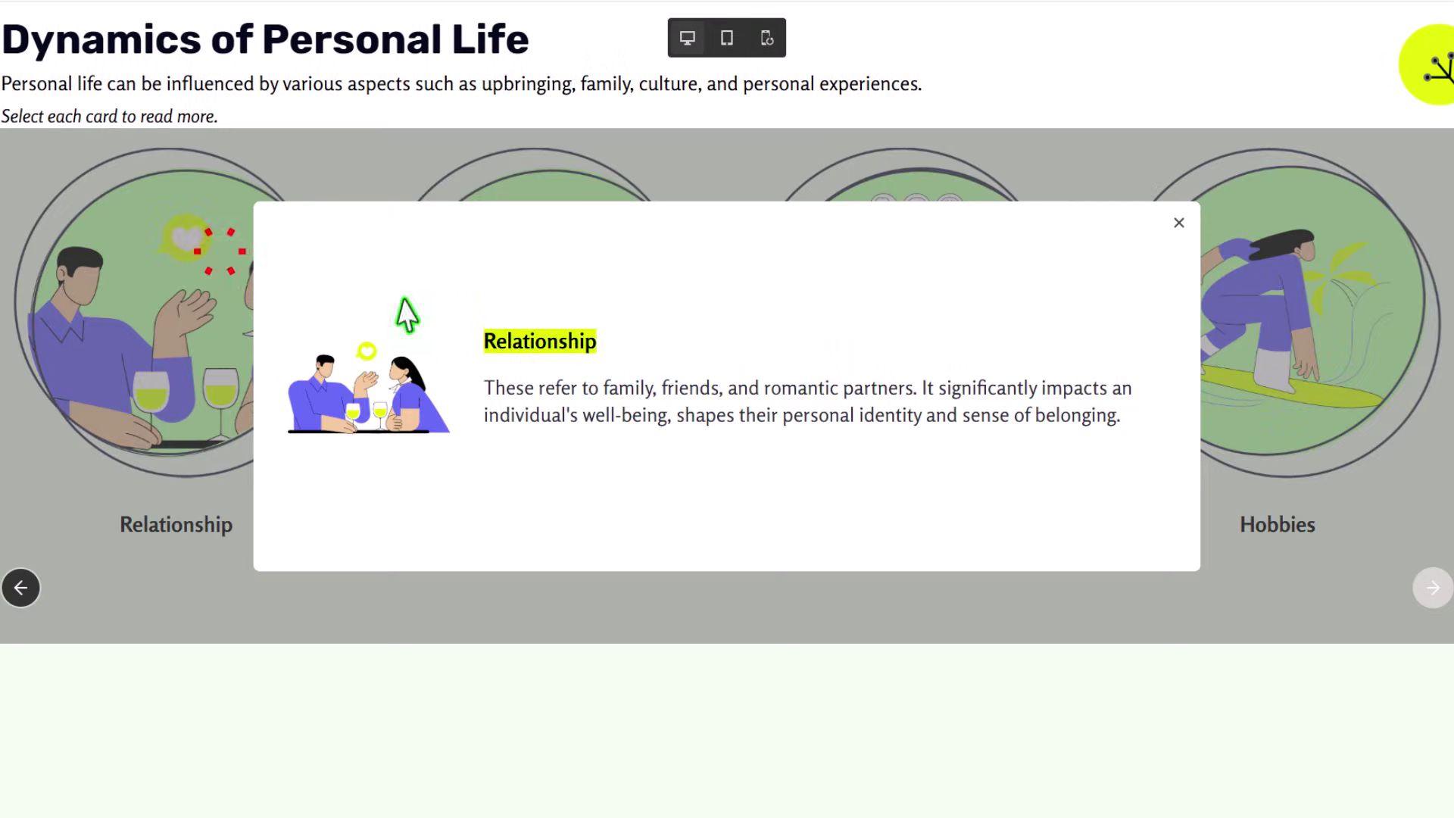
left_click(1178, 224)
left_click(651, 231)
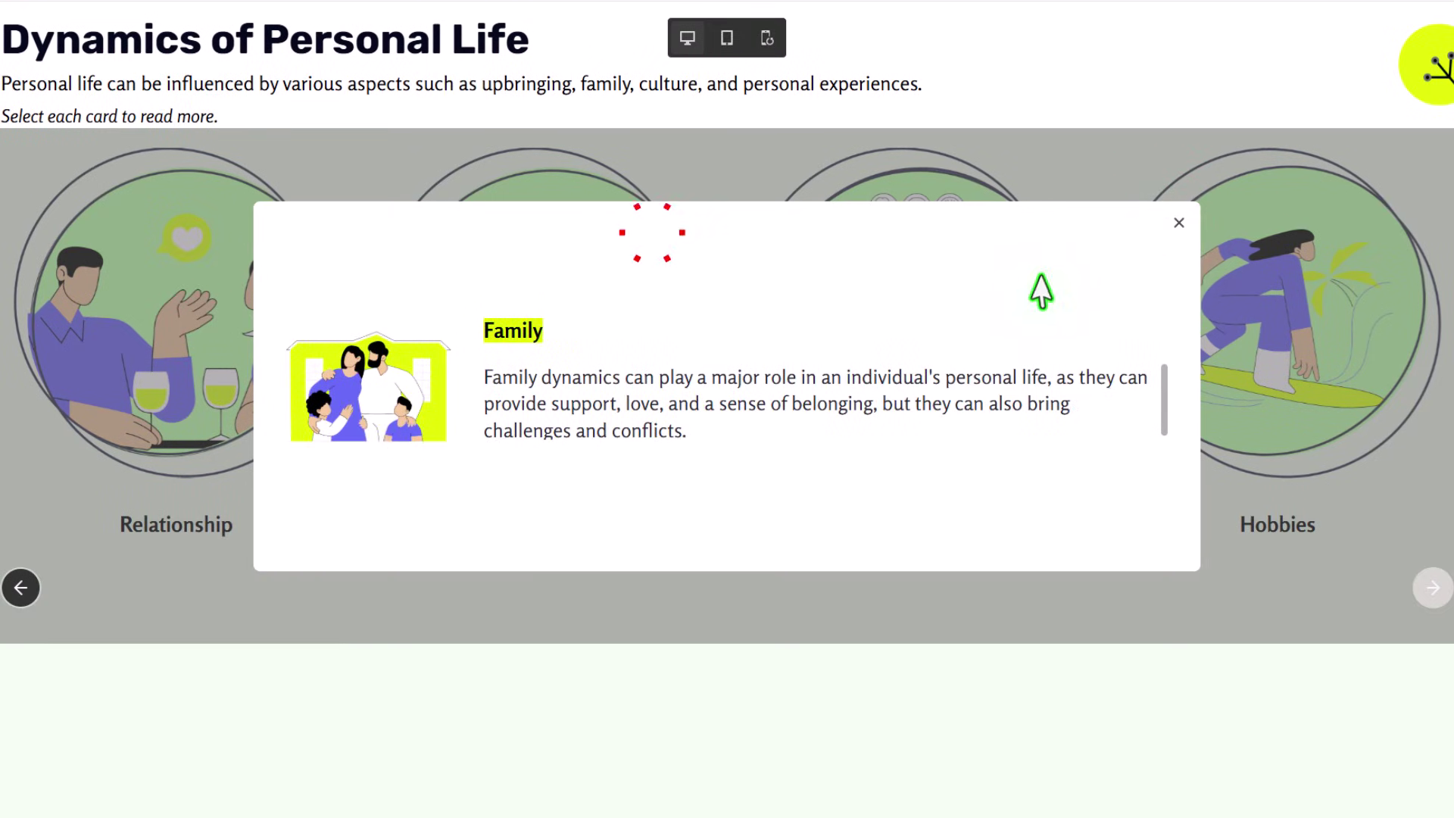
left_click(1179, 222)
left_click(972, 282)
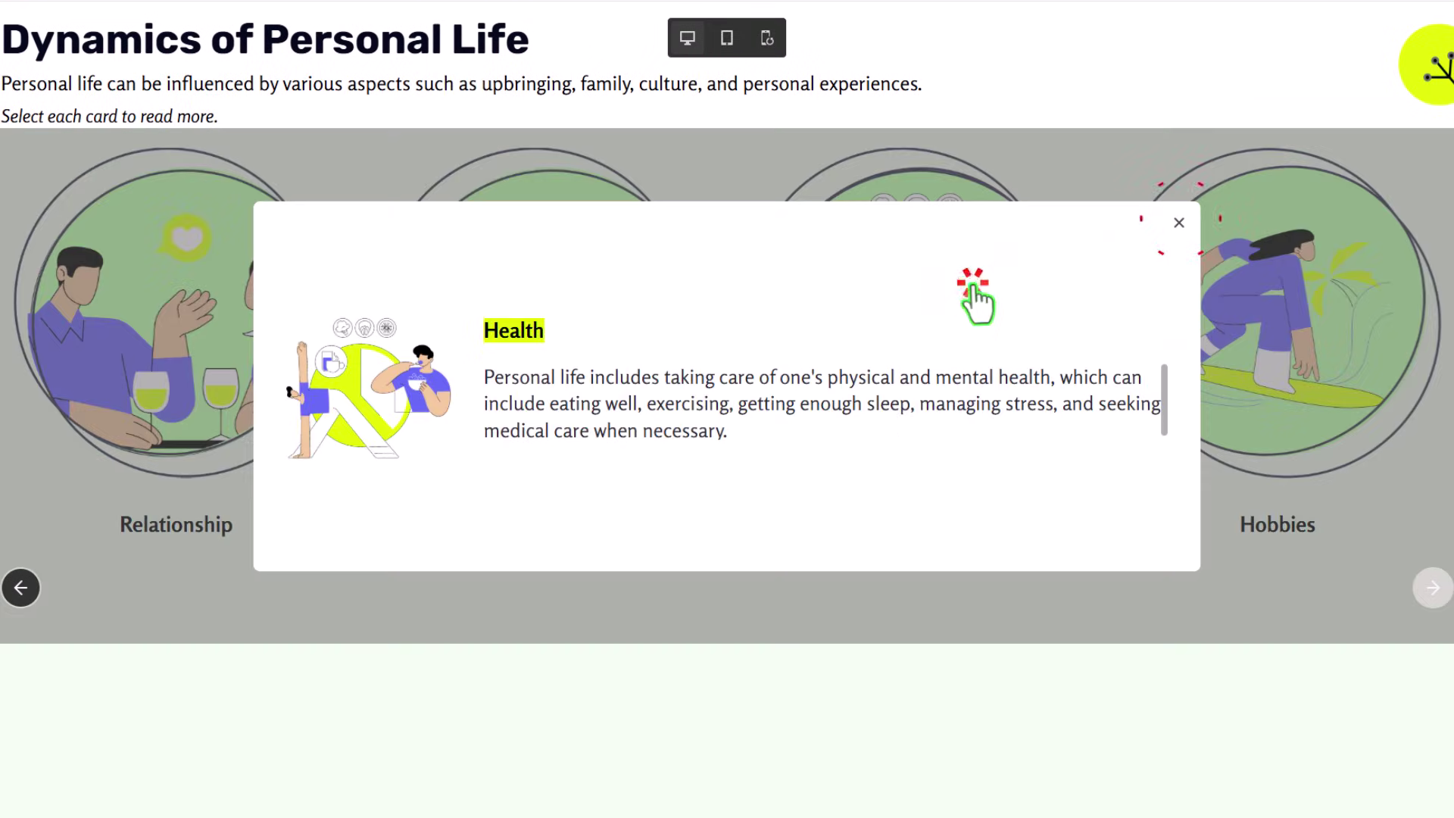
left_click(1178, 224)
left_click(1331, 282)
left_click(1181, 225)
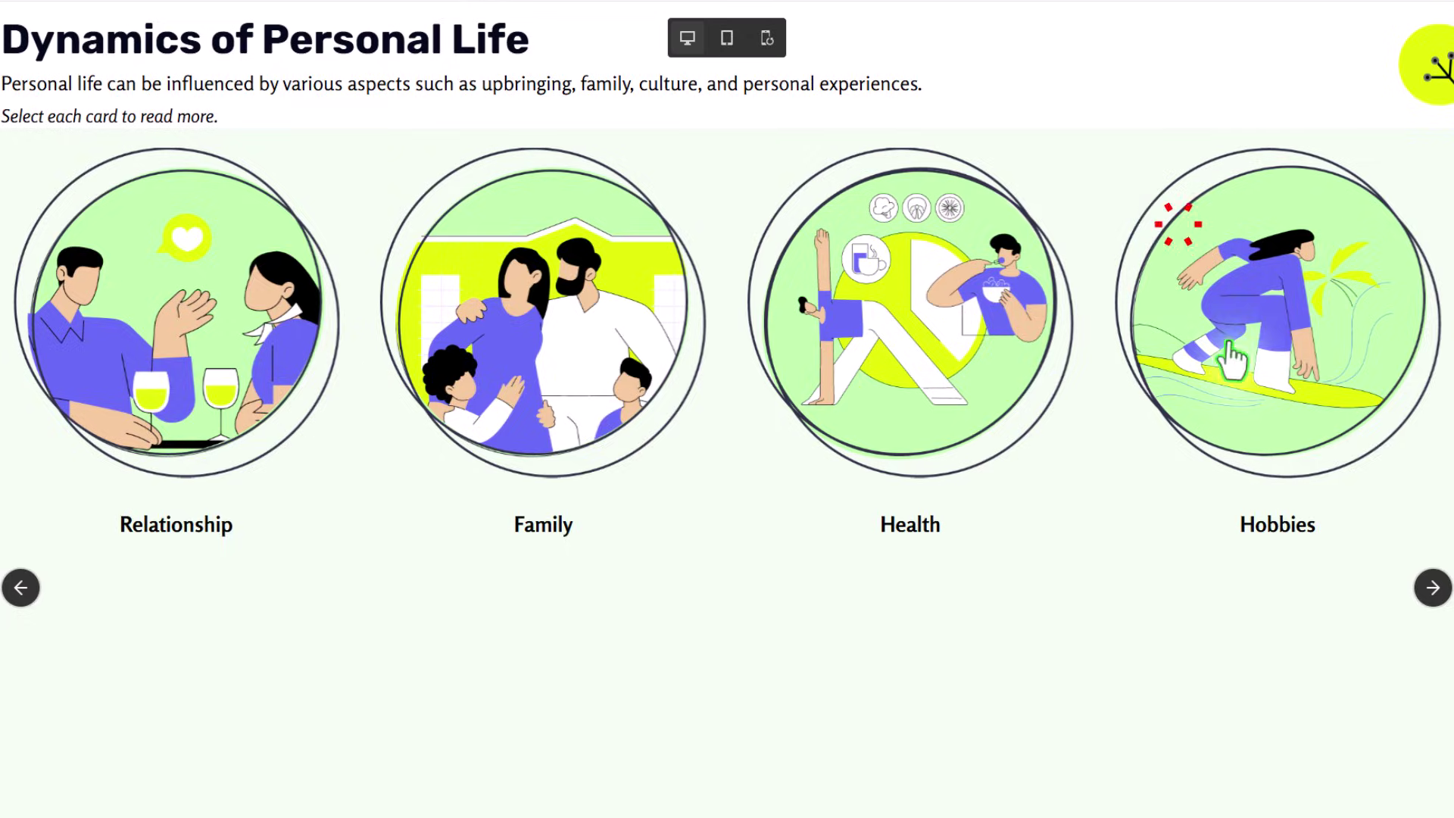
left_click(1433, 589)
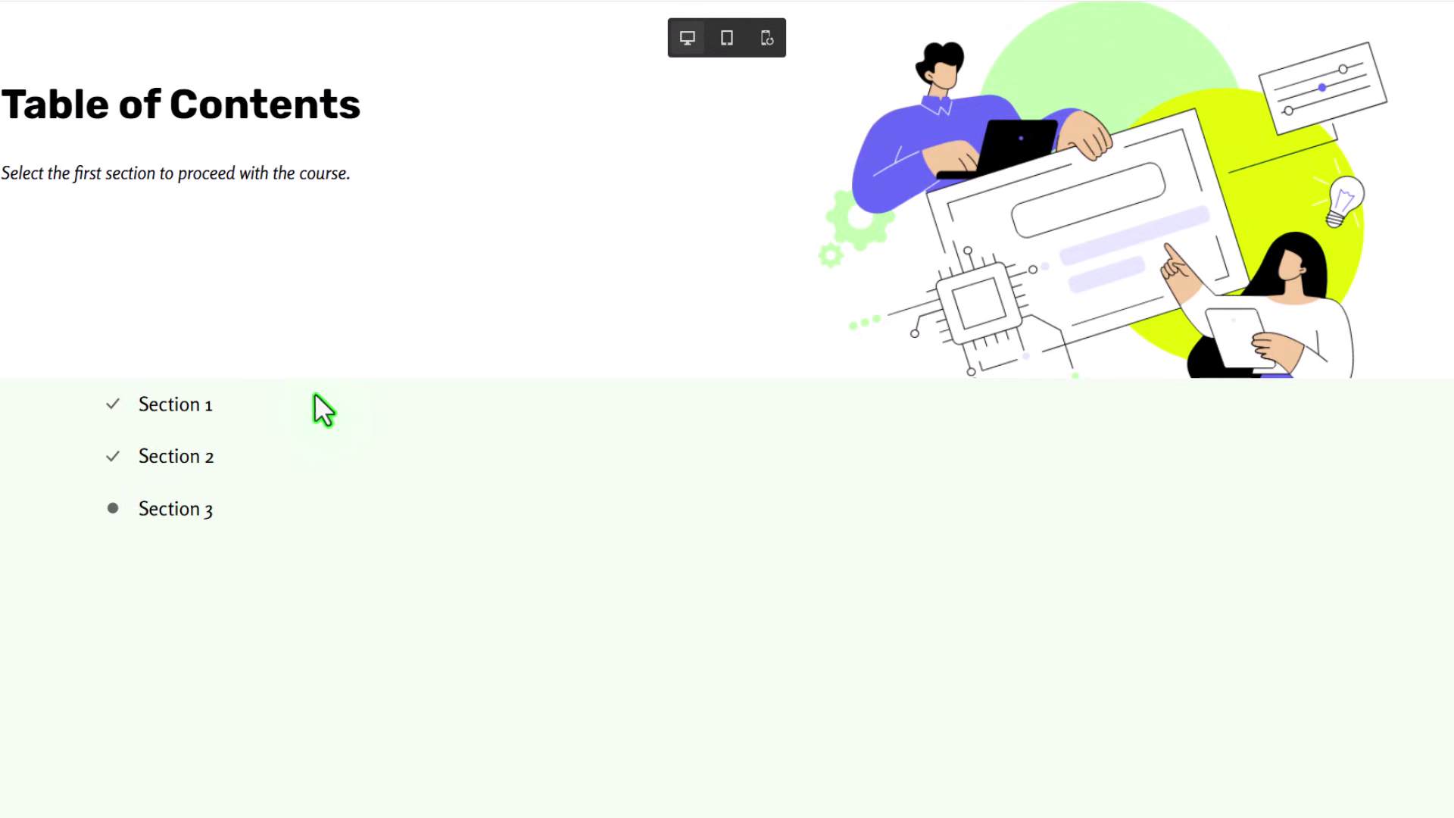
- Work through Section 3, then open the newly unlocked Quiz from the contents
left_click(189, 518)
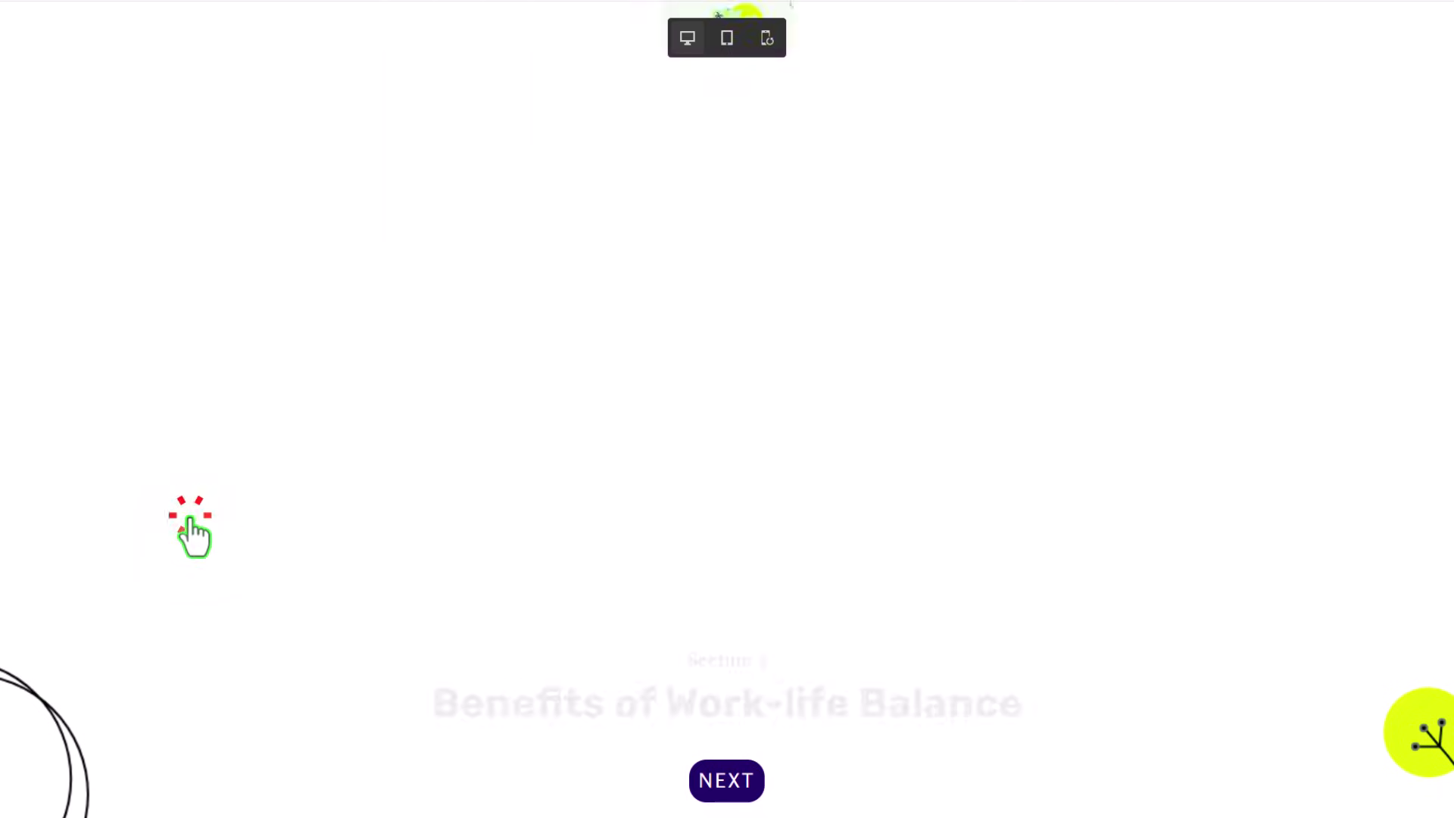
left_click(724, 781)
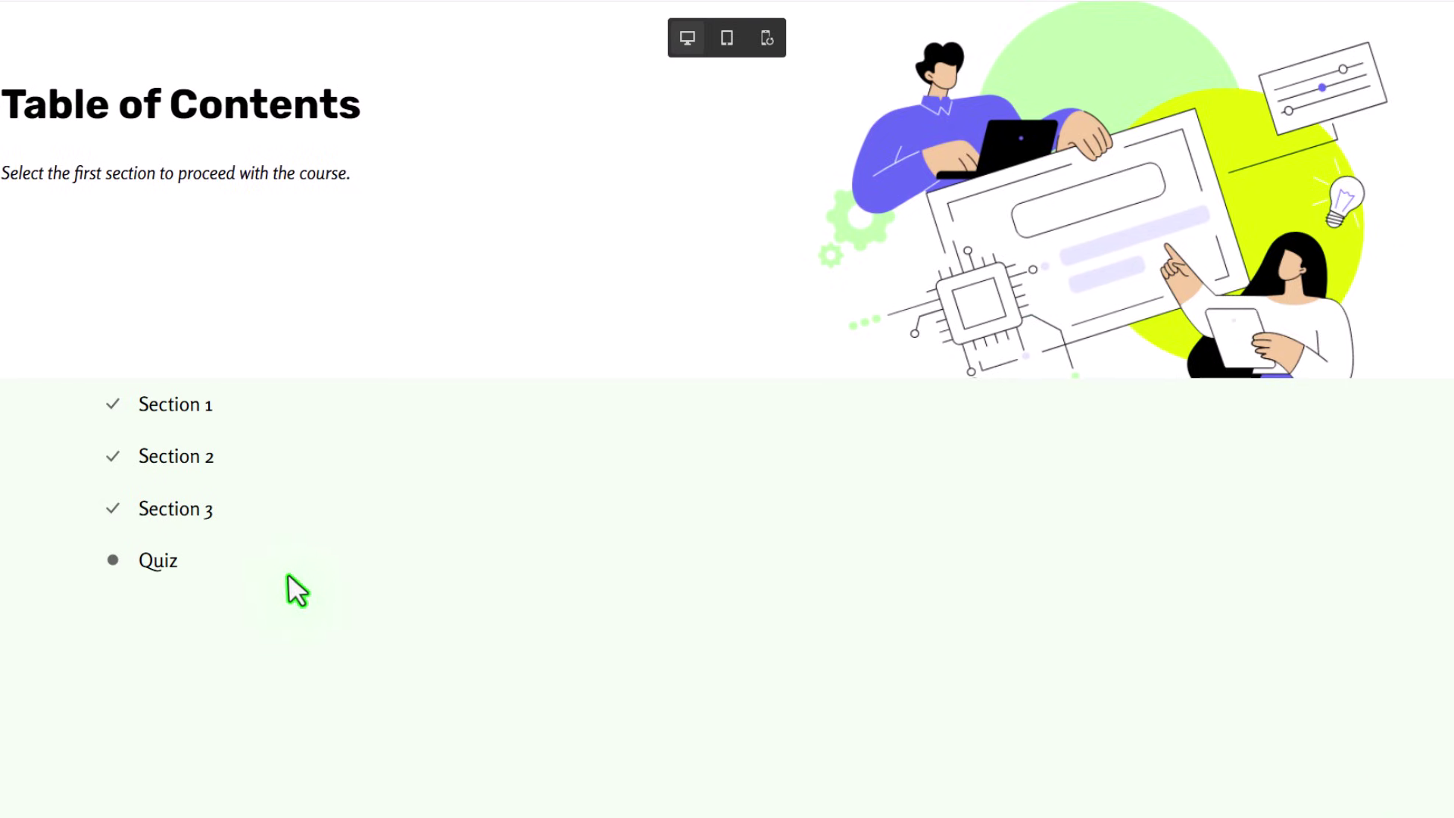
left_click(162, 564)
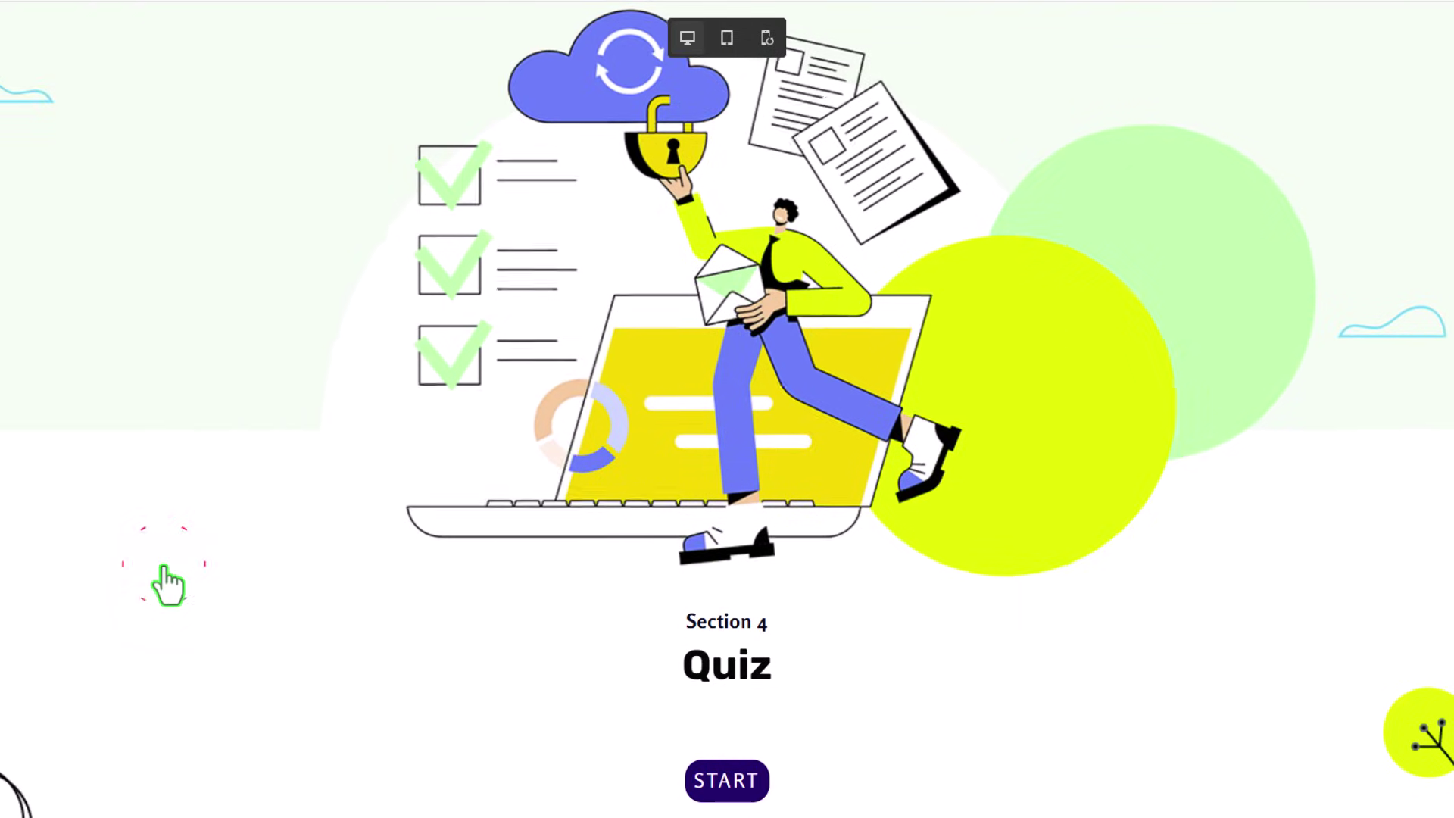